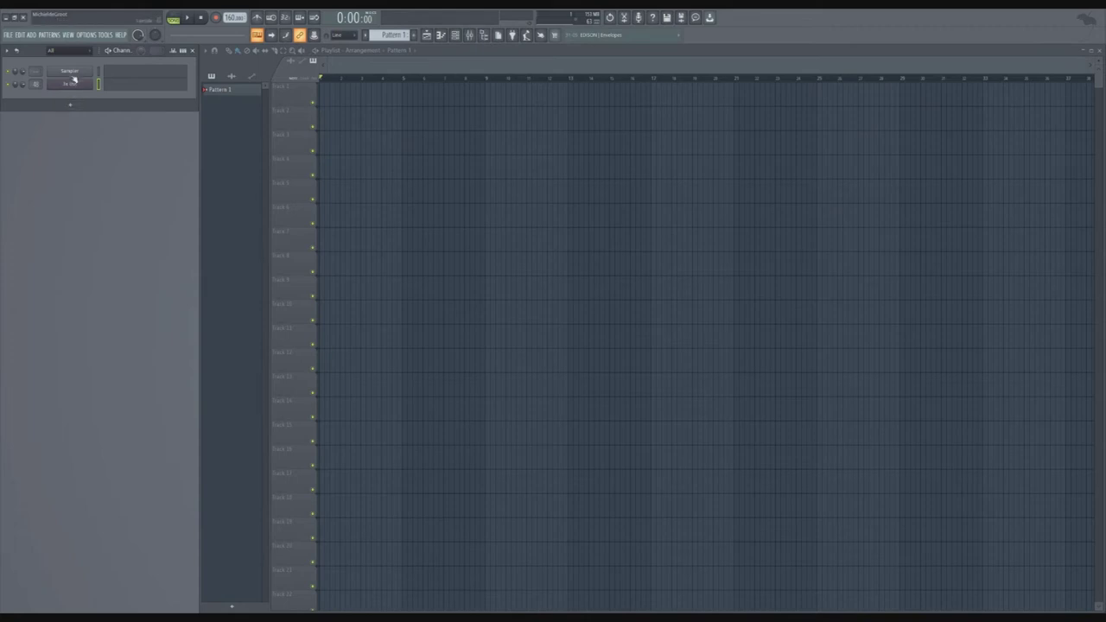
- Delete the Sampler channel, close the Parametric EQ 2 and Pro-Q 2 windows, and open 3x Osc
right_click(82, 73)
key(d)
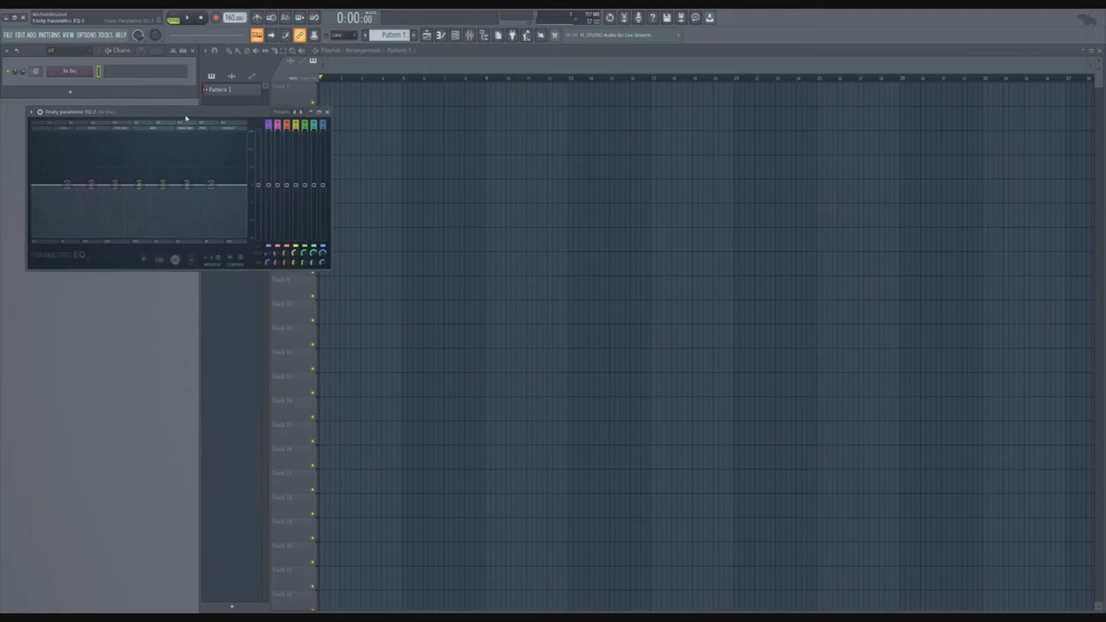
drag(173, 112, 240, 203)
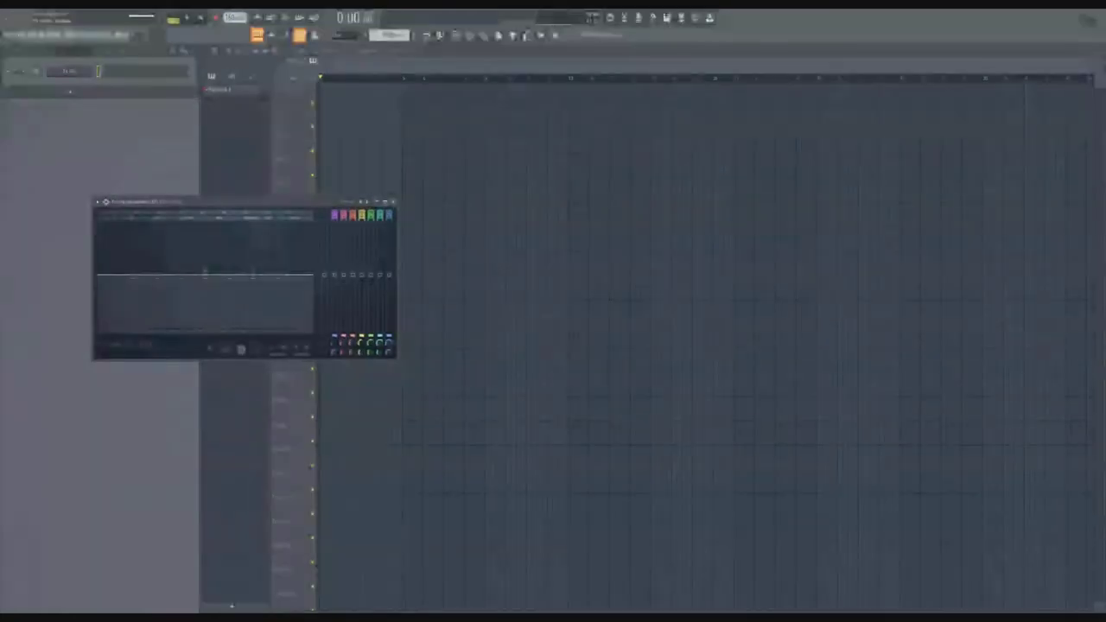
key(Escape)
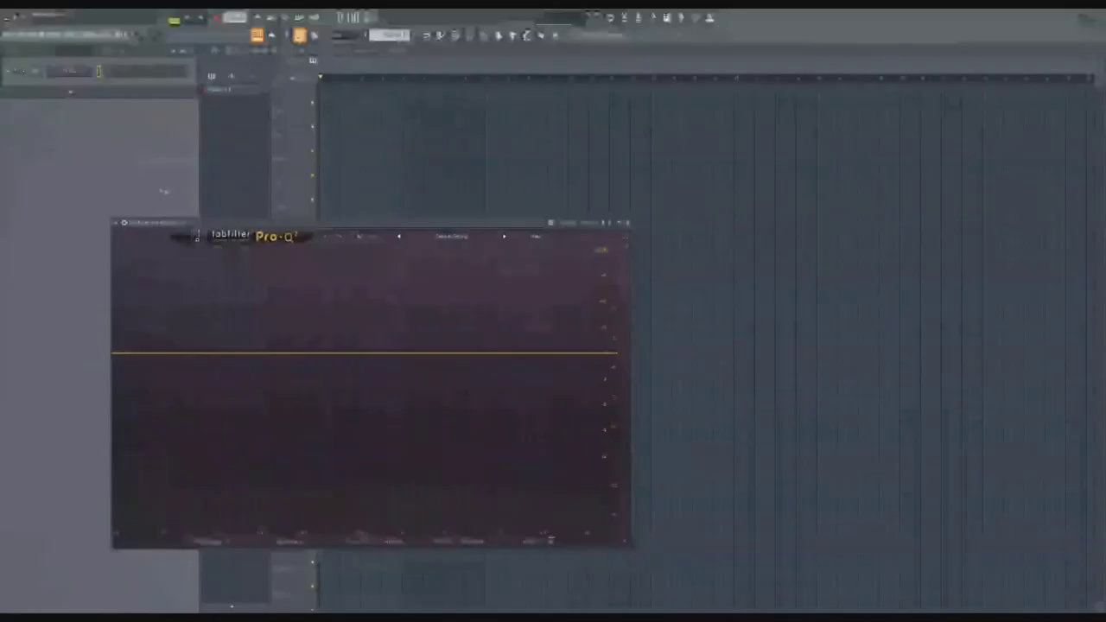
key(Escape)
click(85, 72)
drag(199, 238, 246, 216)
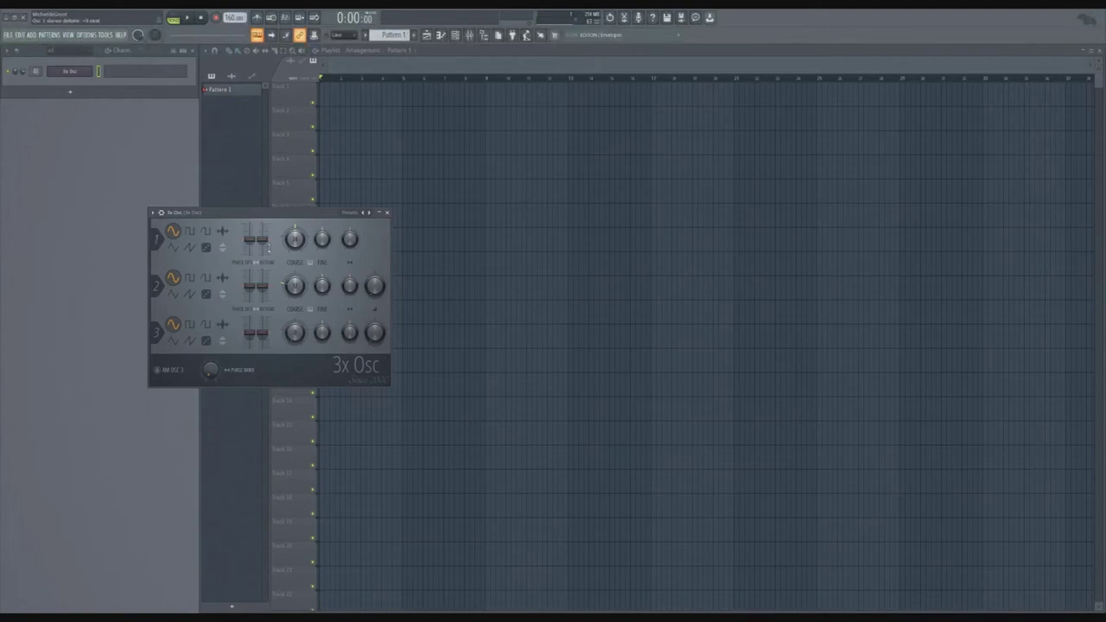
- Play C5, G5 and G4 notes on 3x Osc while nudging its window upward
drag(251, 213, 254, 197)
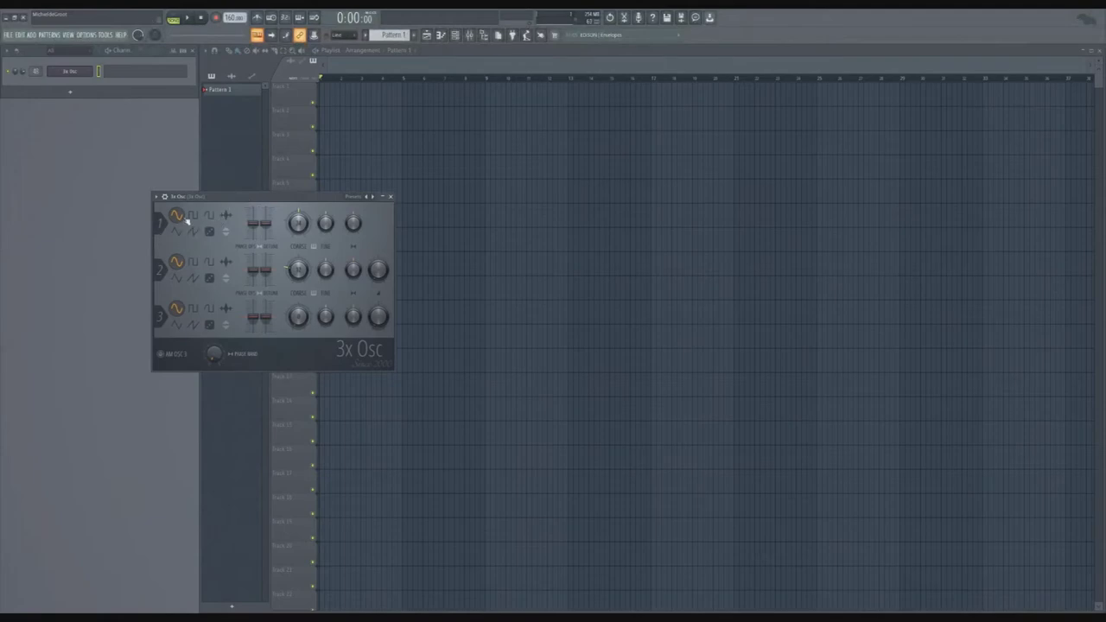
key(z)
key(b)
drag(250, 198, 247, 181)
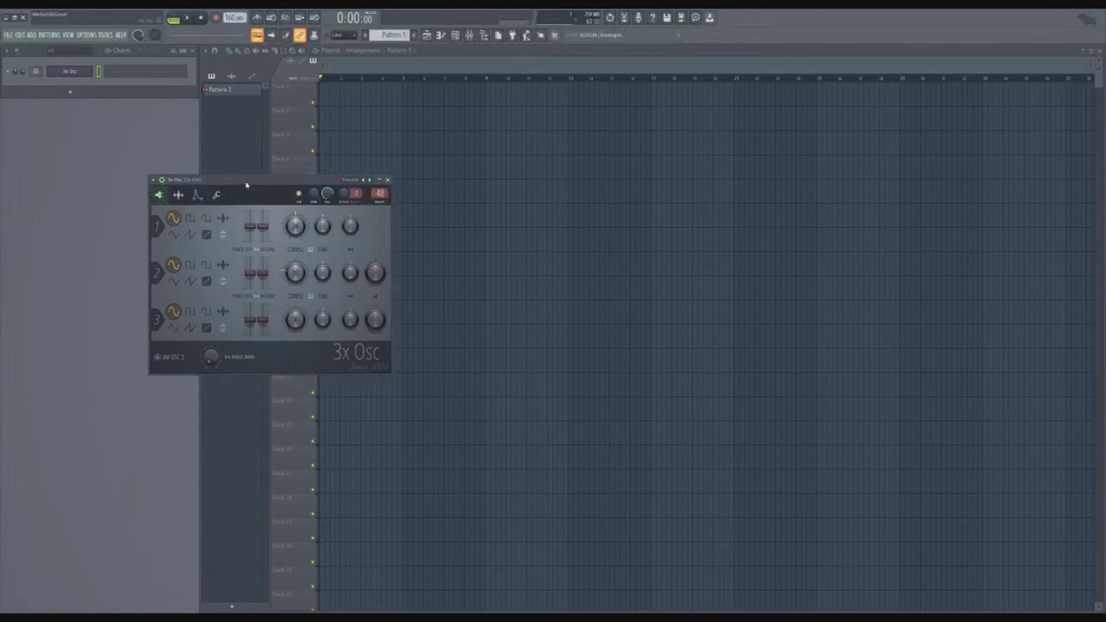
key(b)
key(b)
drag(233, 183, 216, 165)
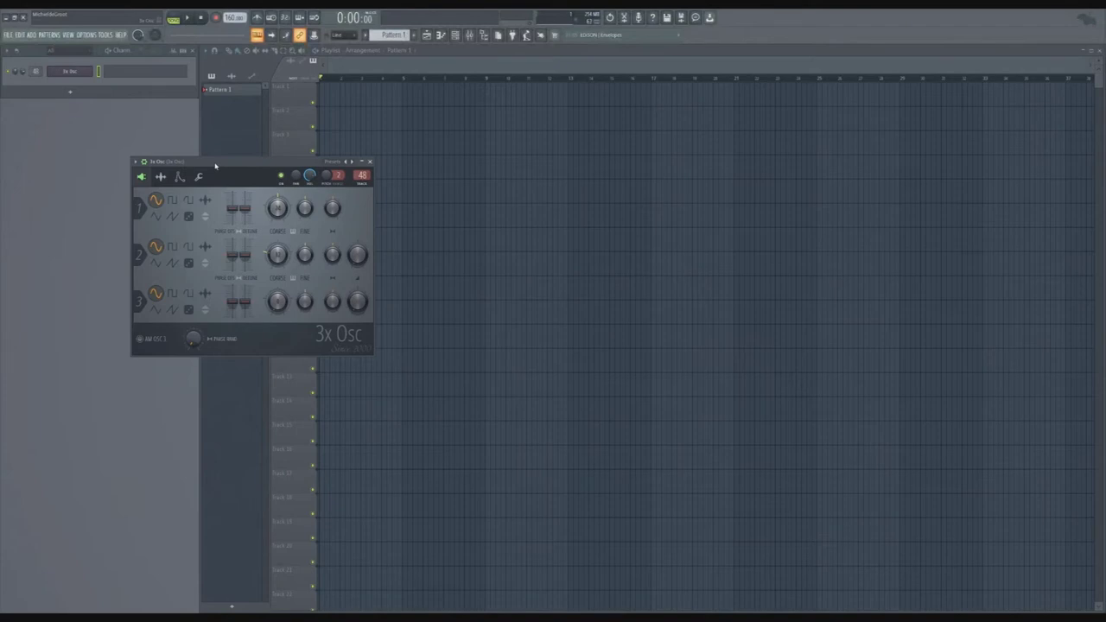
key(b)
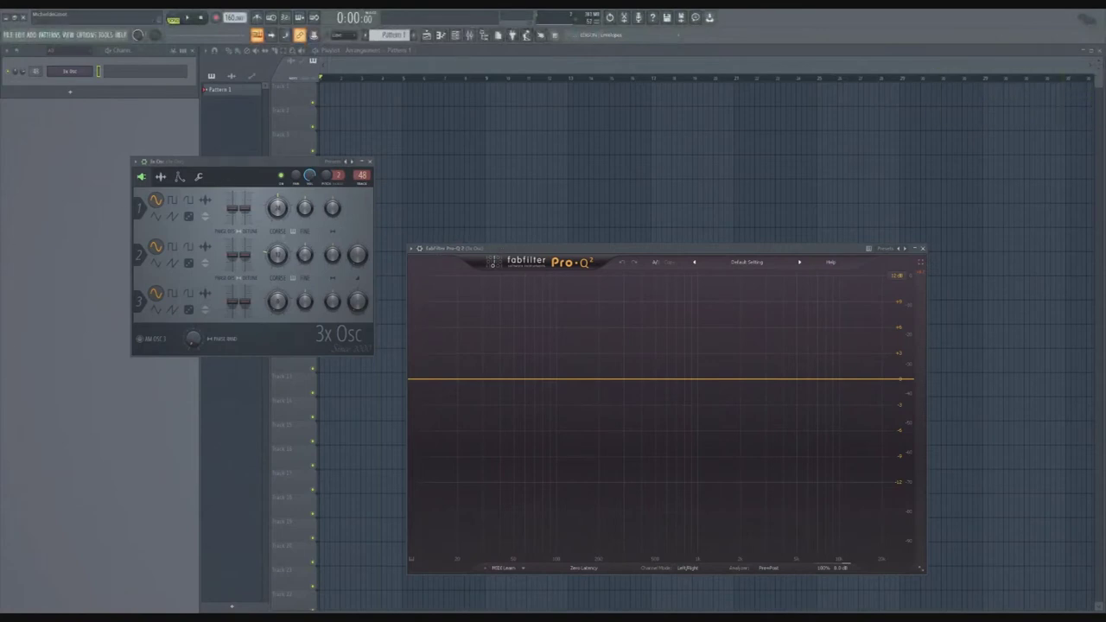
- Hold a note on 3x Osc to see its single spectral peak
drag(219, 174, 217, 167)
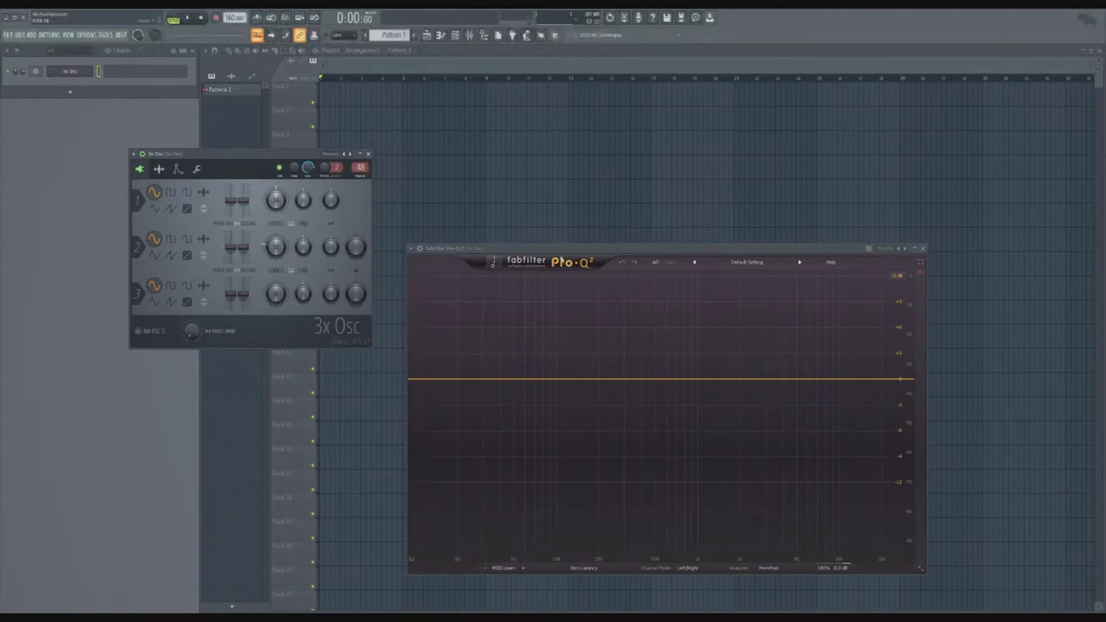
key(w)
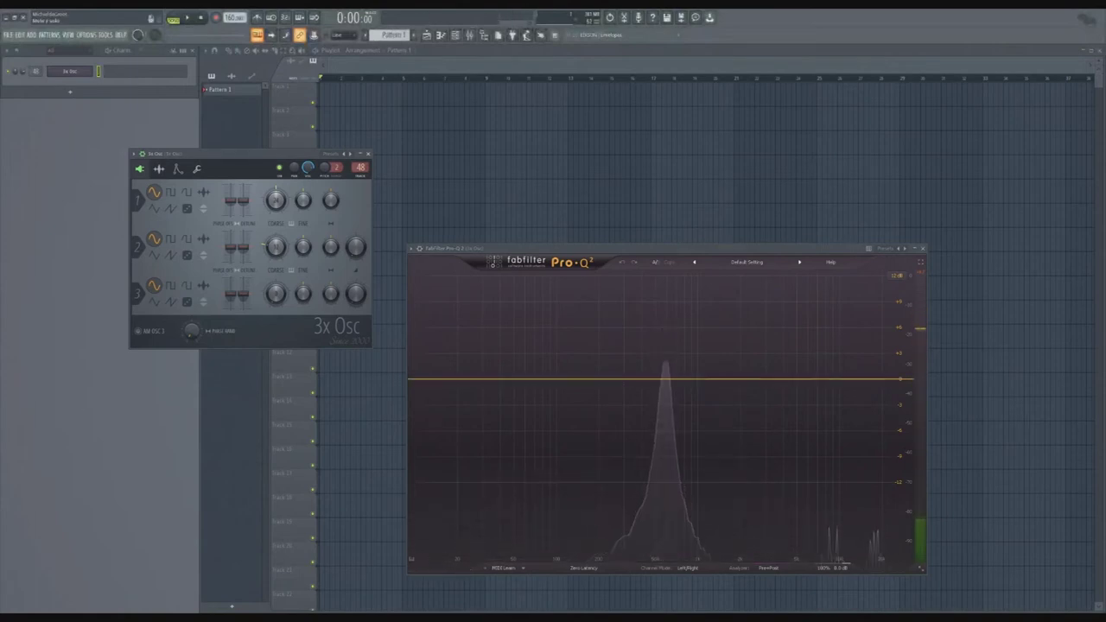
click(212, 407)
click(171, 164)
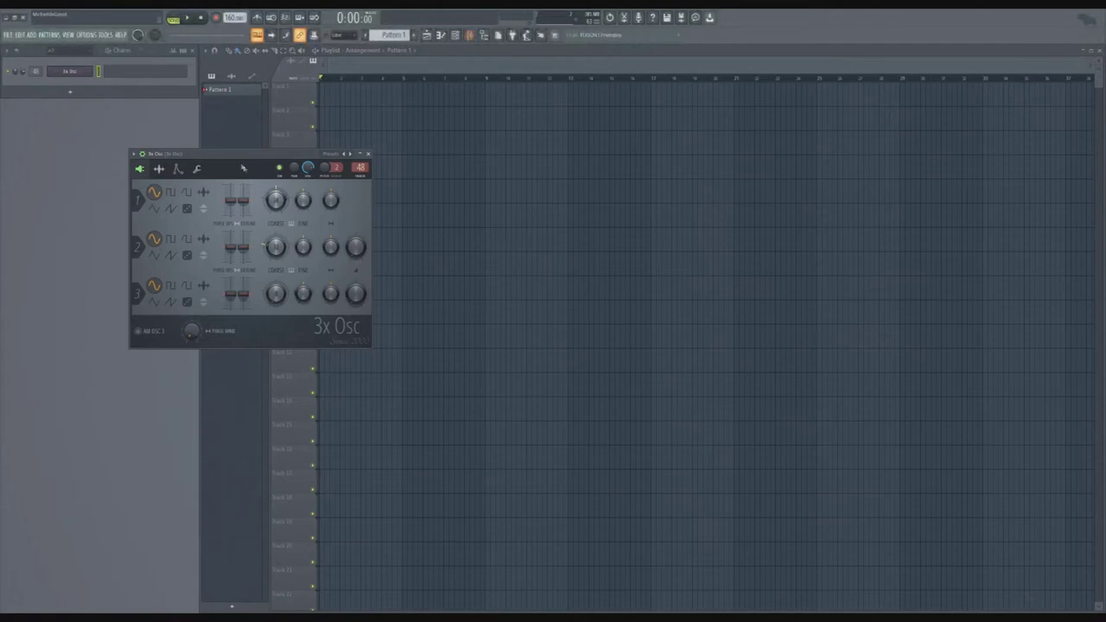
- Reopen Pro-Q 2, hide the Playlist with F5, and move 3x Osc down-left
click(215, 295)
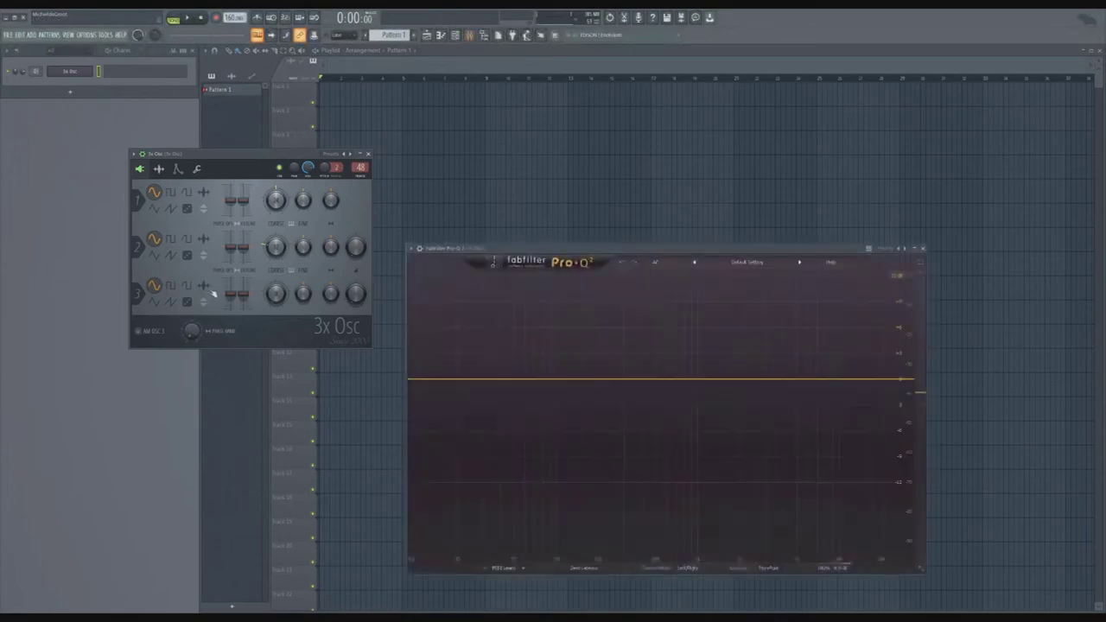
key(F5)
key(F5)
key(F5)
drag(231, 165, 159, 228)
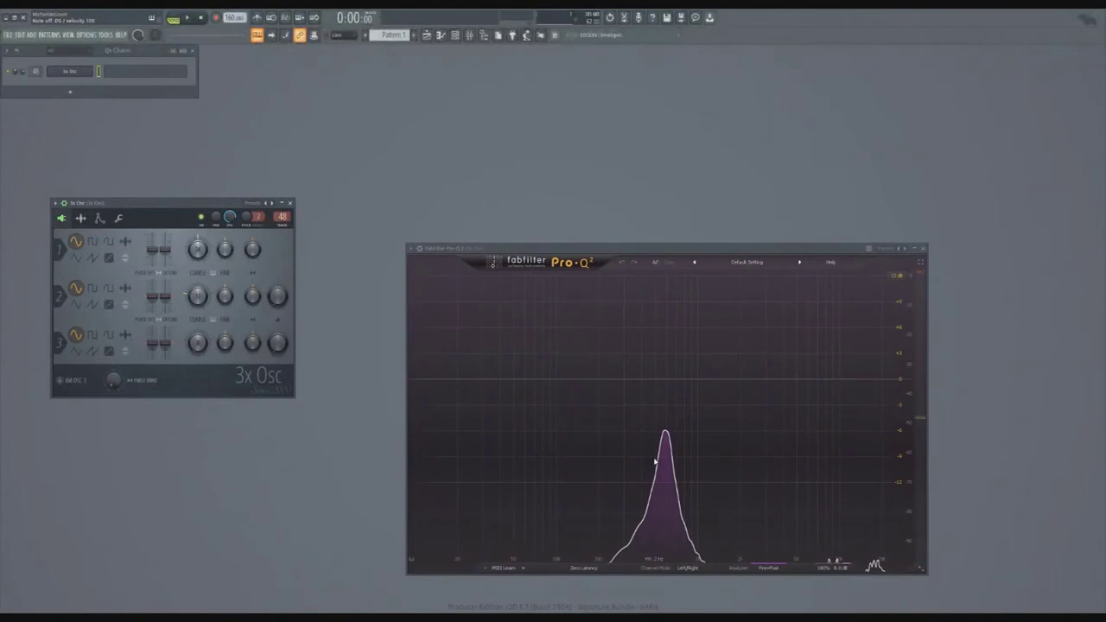
- Play notes with oscillator 1 on square and the next waveform to compare harmonics
click(93, 242)
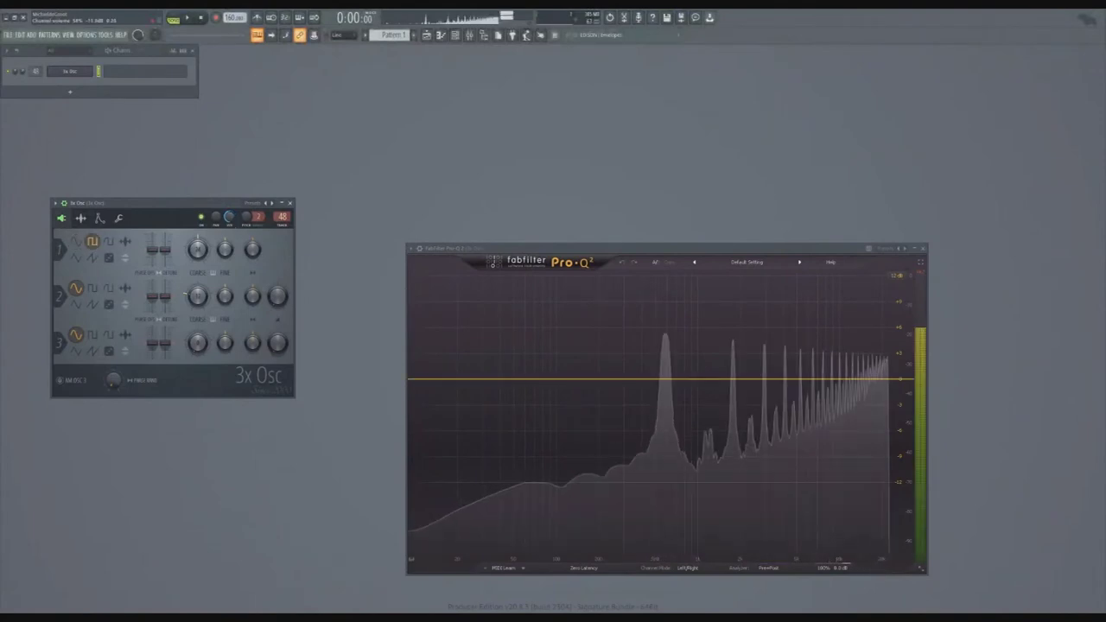
scroll(230, 222, down, 3)
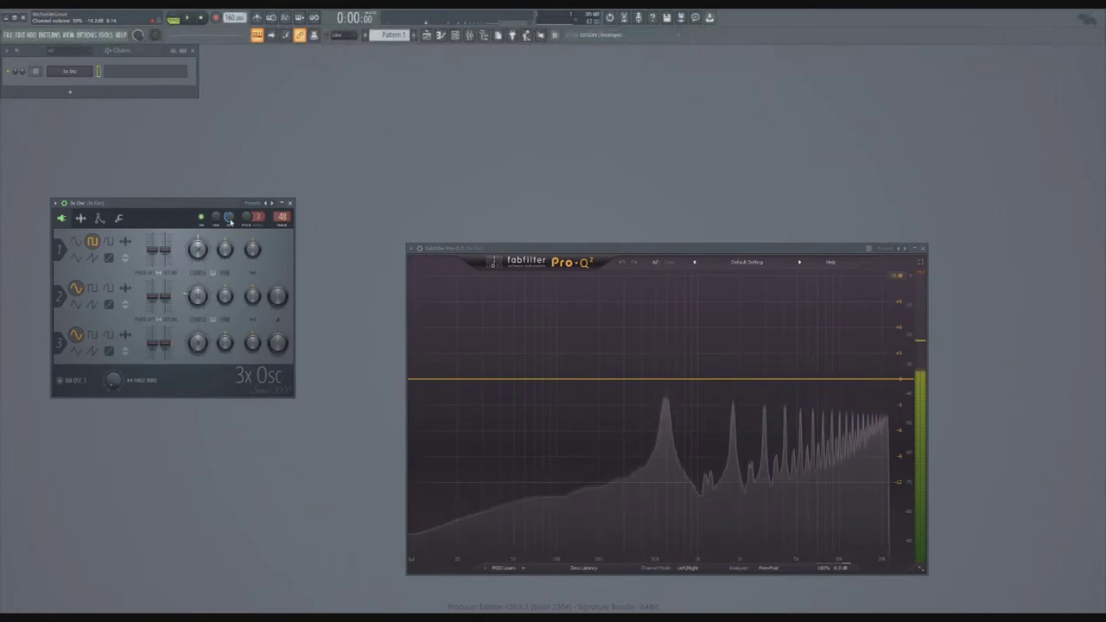
key(q)
key(q)
key(t)
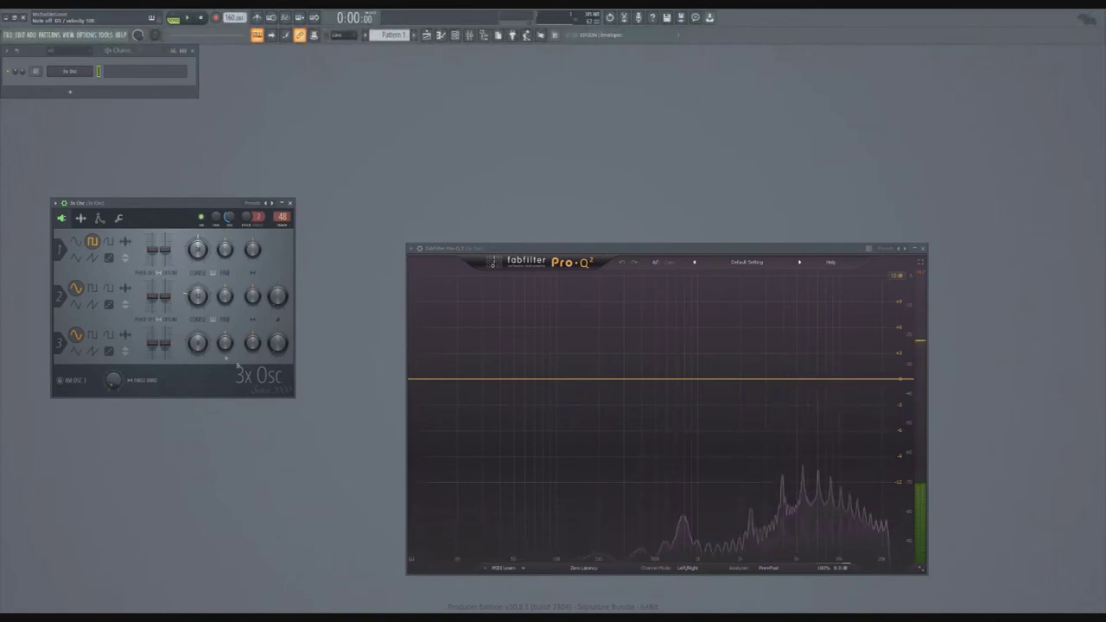
click(108, 242)
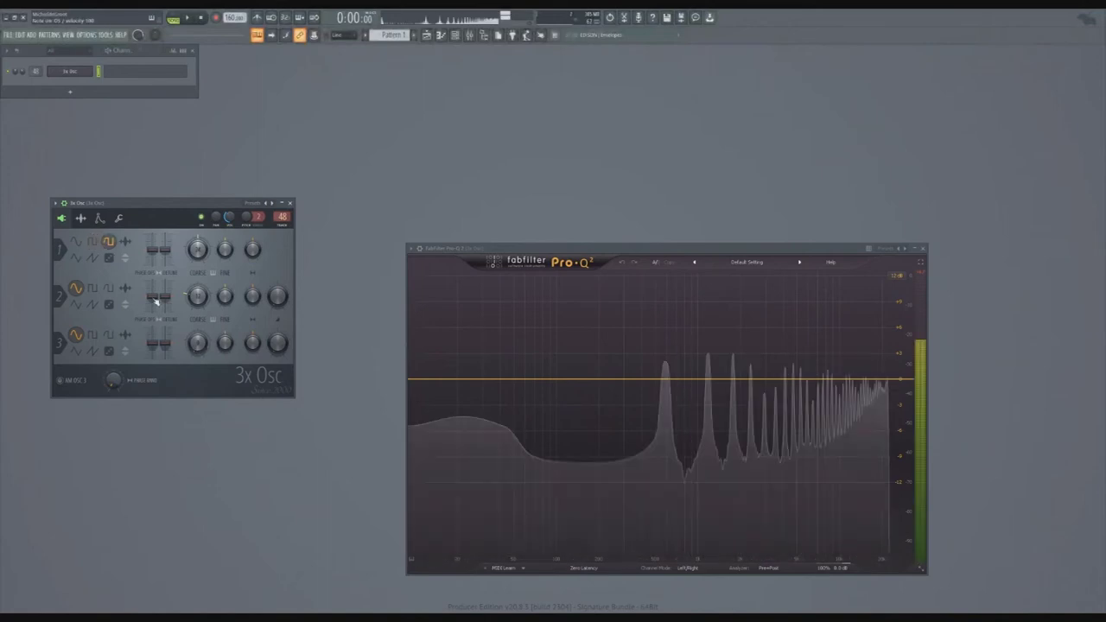
click(94, 242)
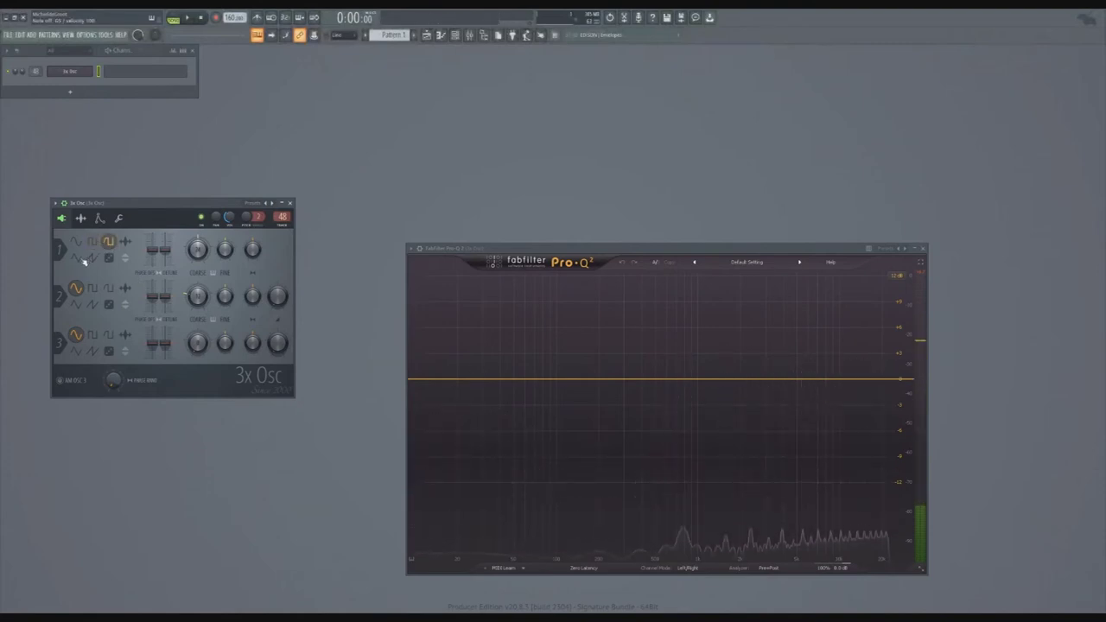
- Try oscillator 1's sine and triangle shapes, replaying a note to refresh the spectrum
click(77, 258)
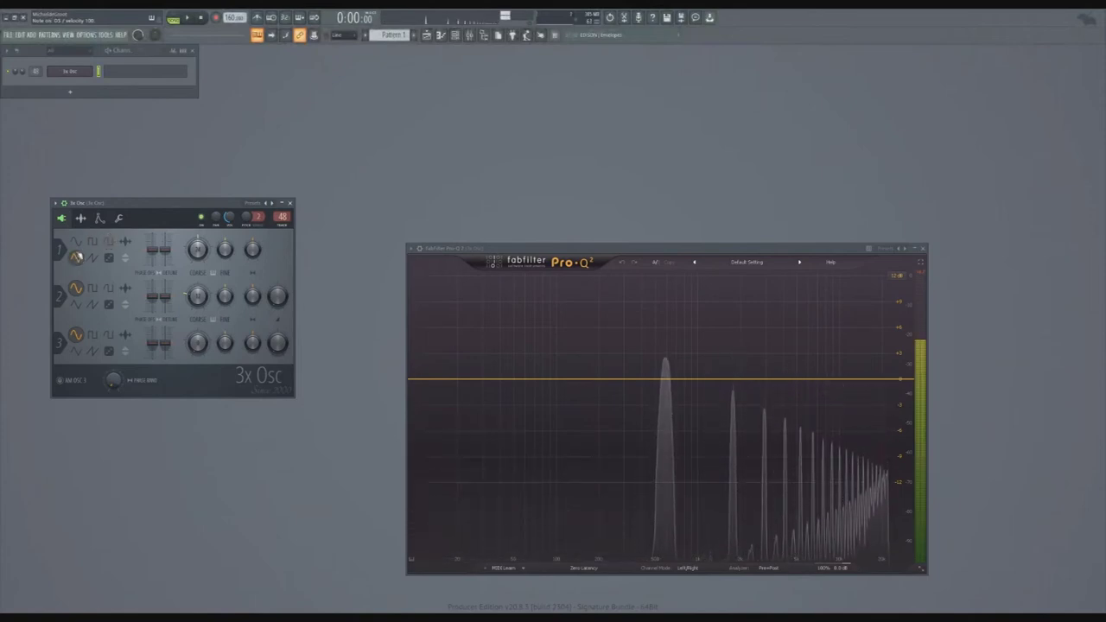
click(78, 245)
click(77, 261)
click(92, 263)
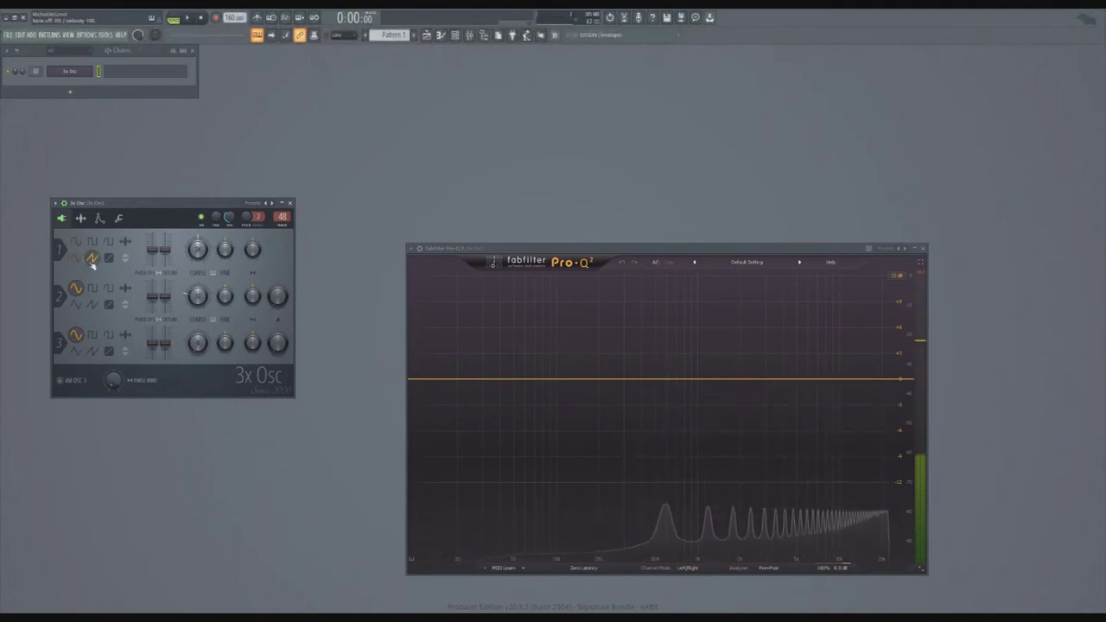
key(w)
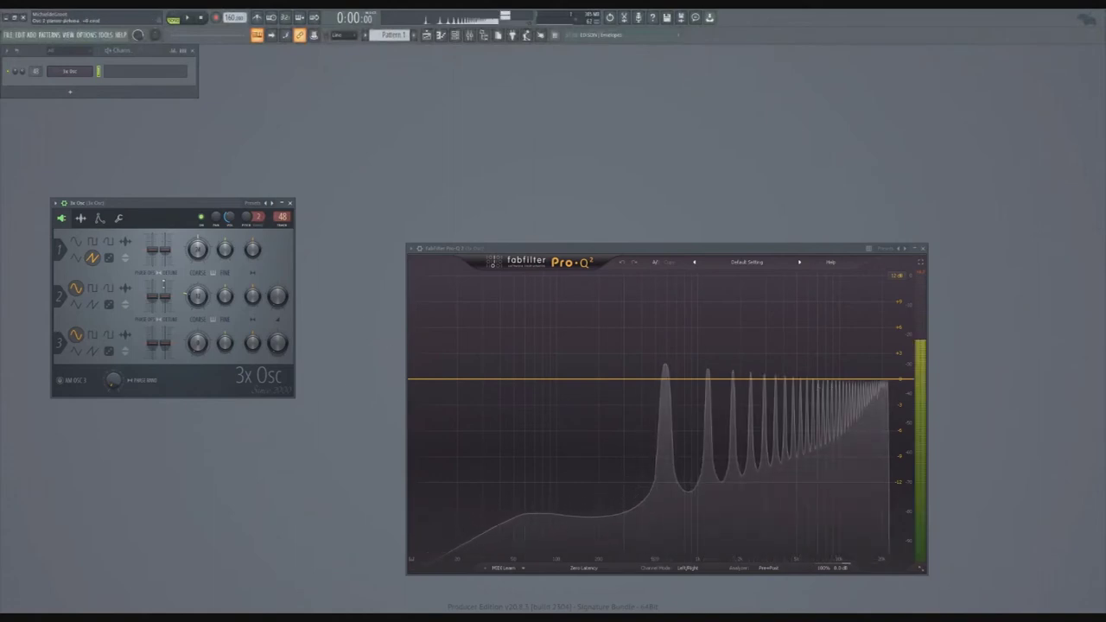
- Cycle oscillator 1 through square, triangle and saw, leave it on saw, and close 3x Osc
click(93, 241)
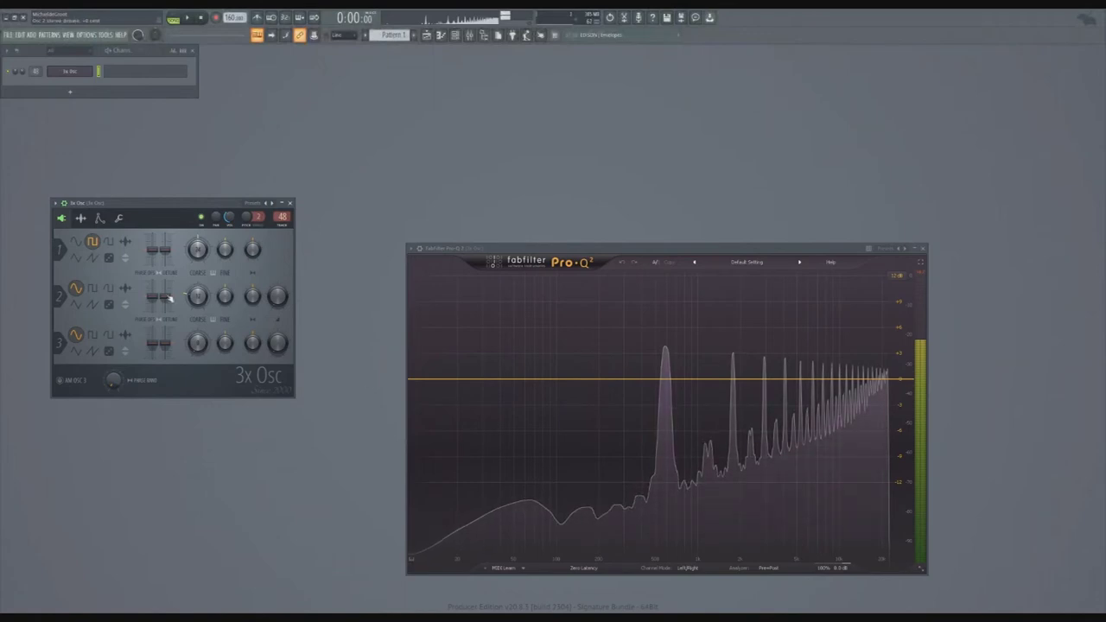
click(108, 243)
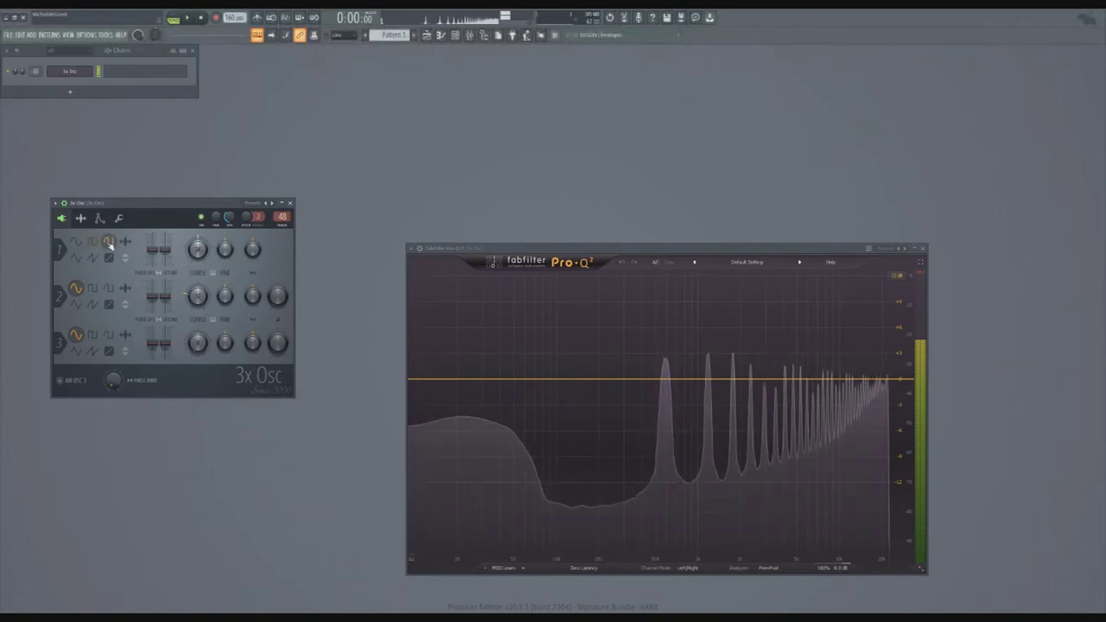
click(77, 258)
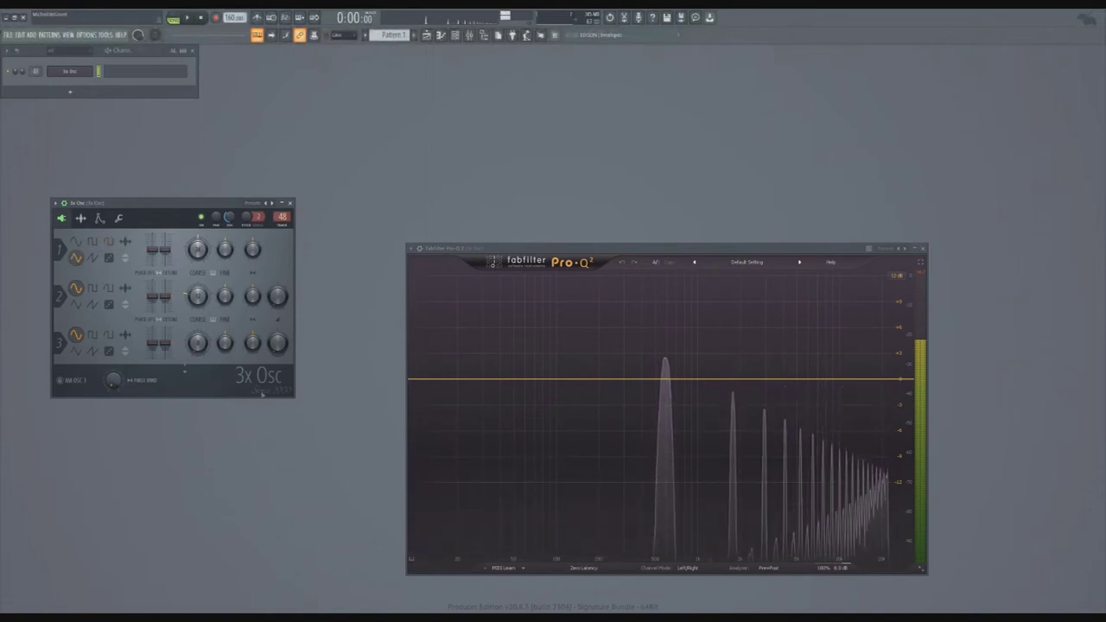
click(93, 260)
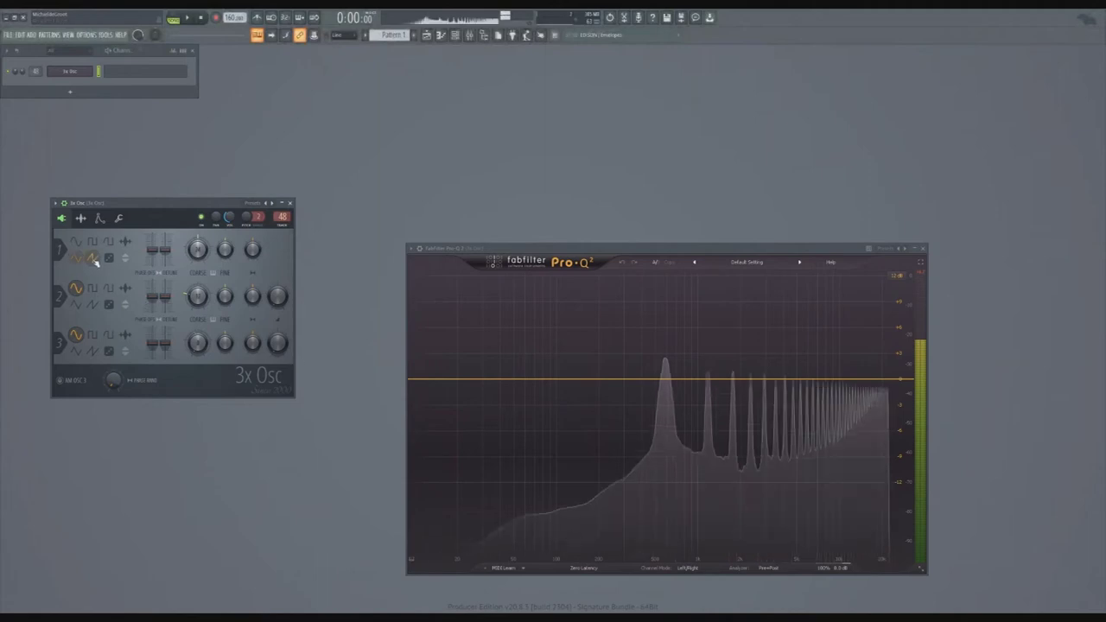
click(78, 260)
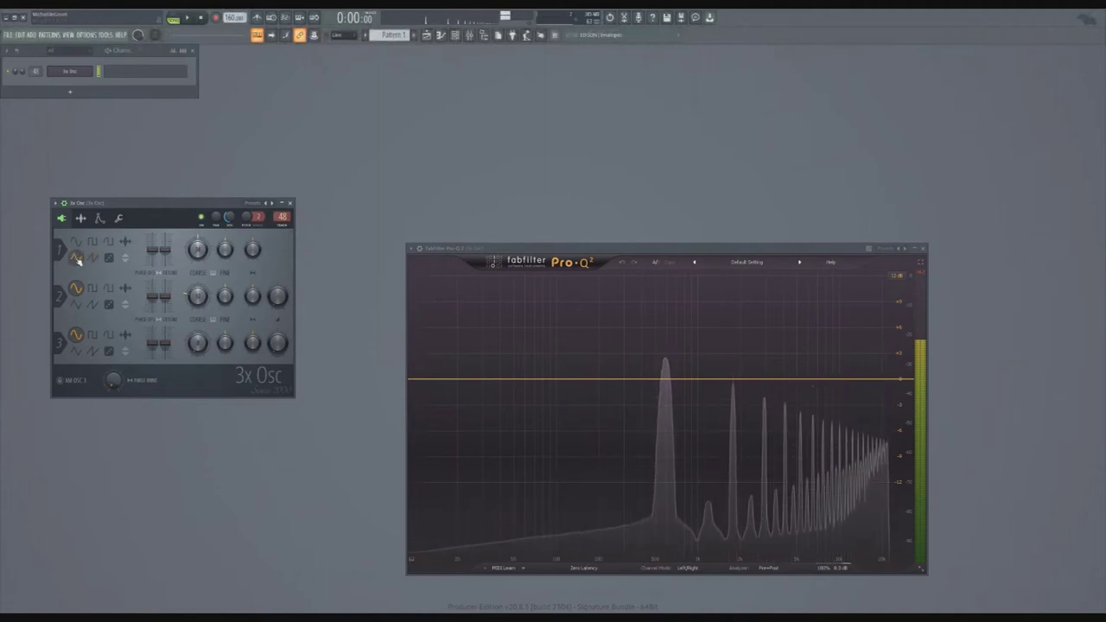
click(93, 258)
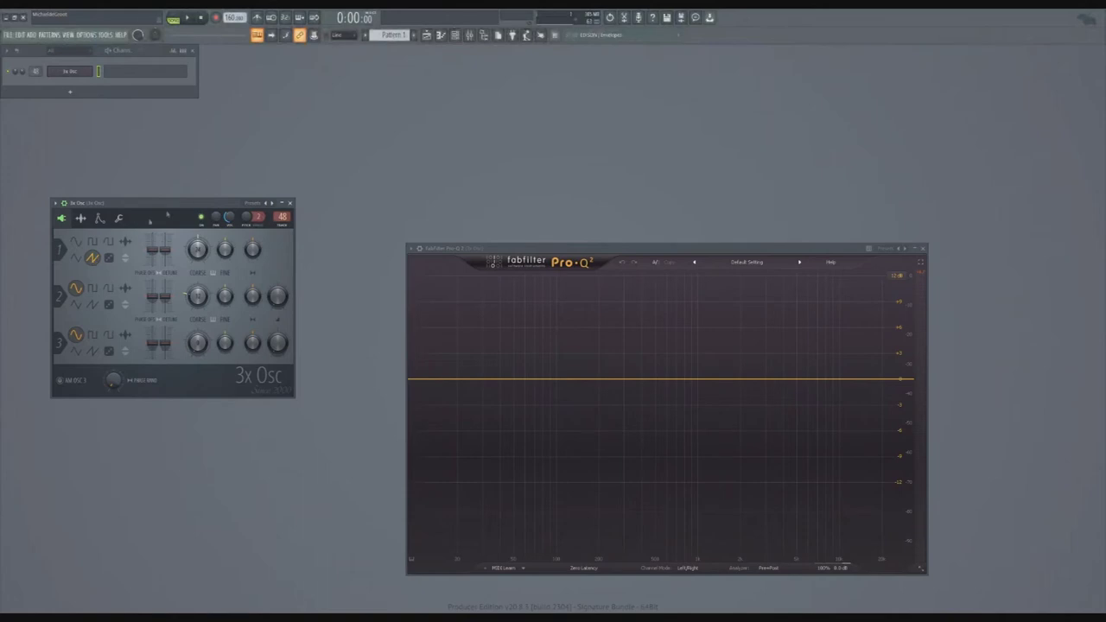
key(Escape)
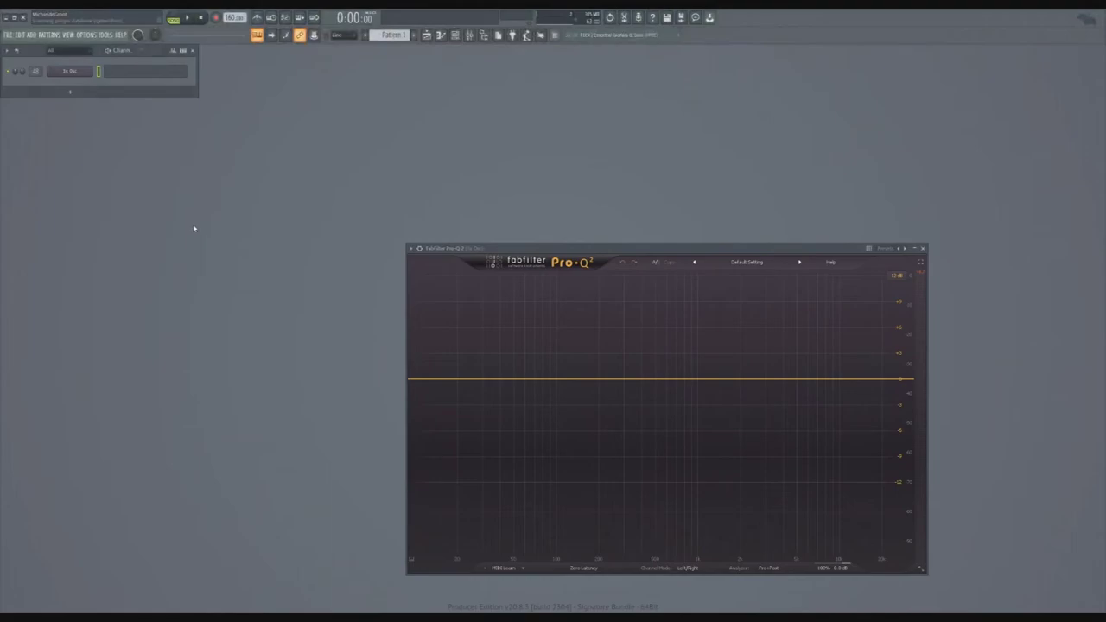
- Add a Harmor channel, reset it to the default preset, lower its output, and play notes
key(F8)
double_click(173, 260)
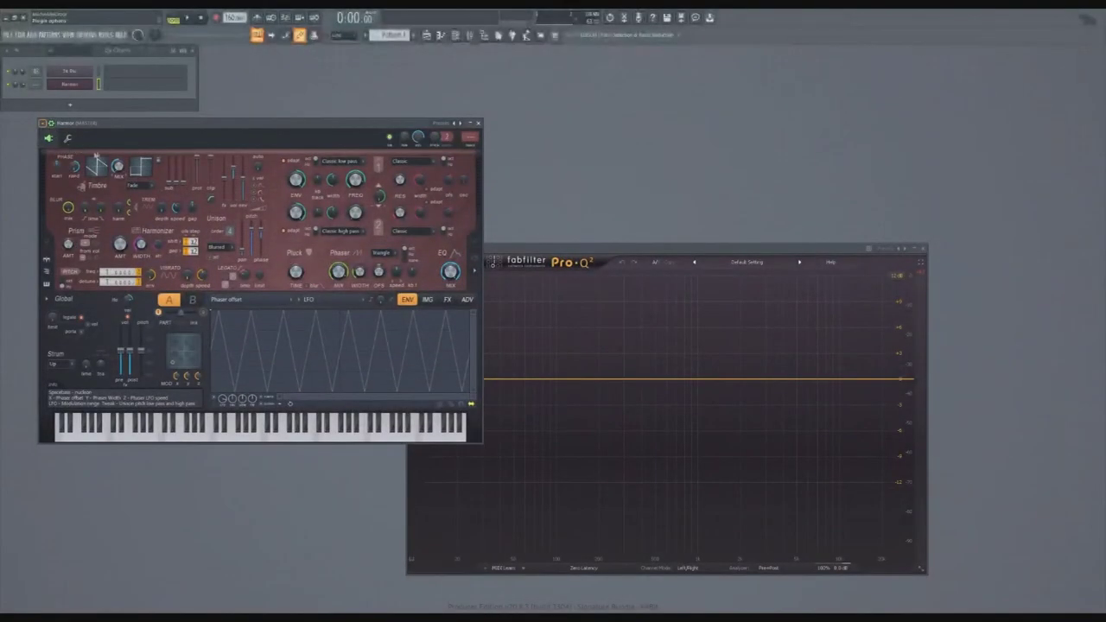
click(178, 38)
drag(130, 351, 131, 366)
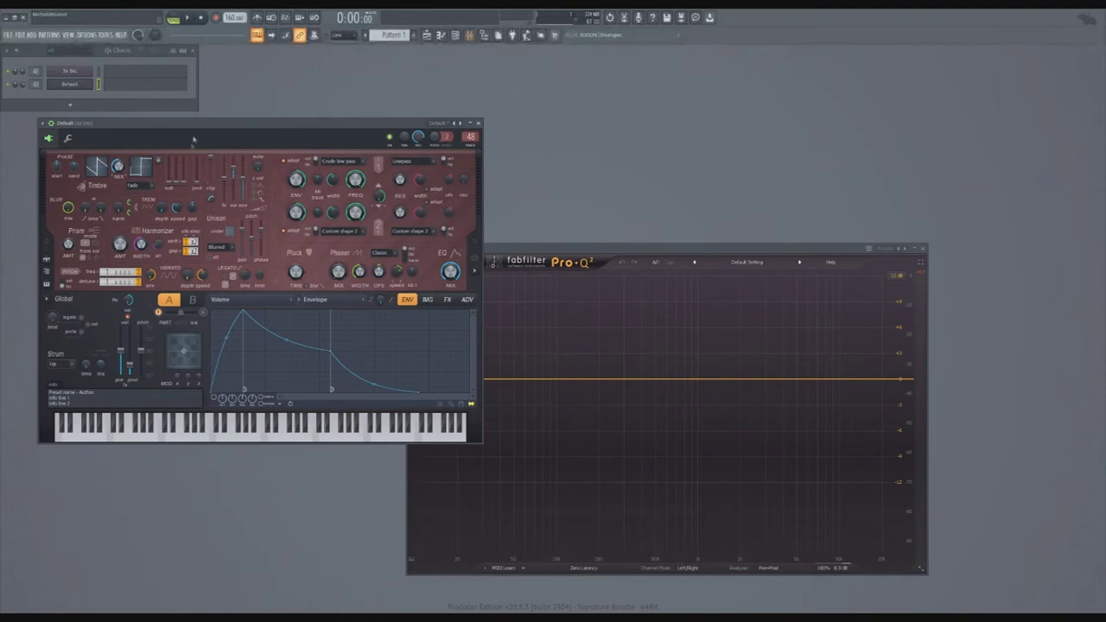
key(z)
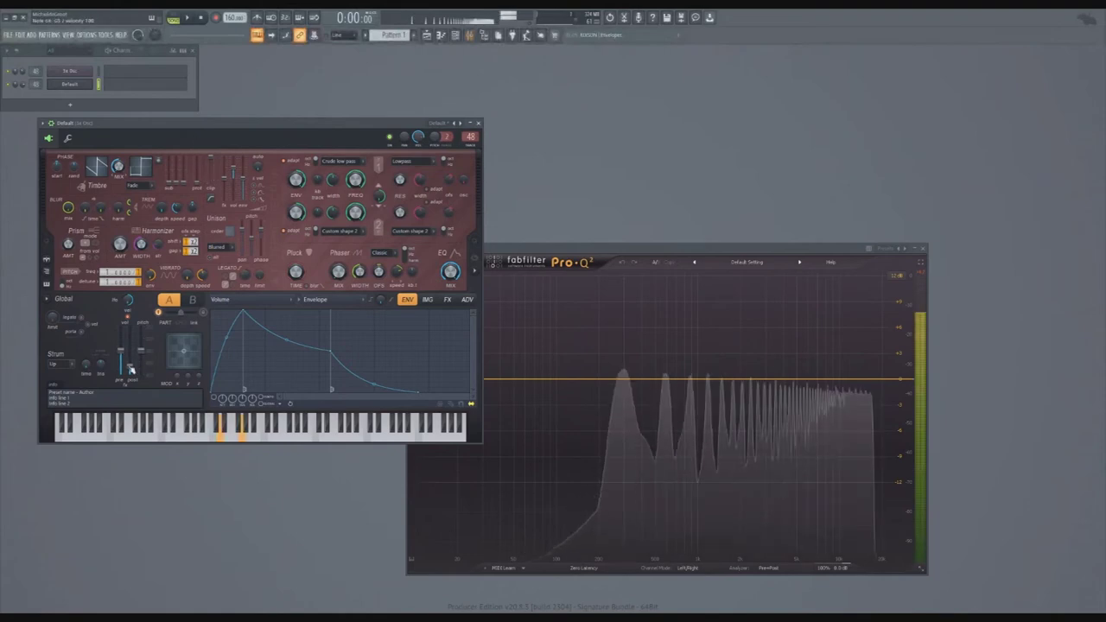
key(x)
- Move Pro-Q 2 aside and play D5, A5 and D6 on Harmor, comparing with 3x Osc
drag(552, 251, 630, 220)
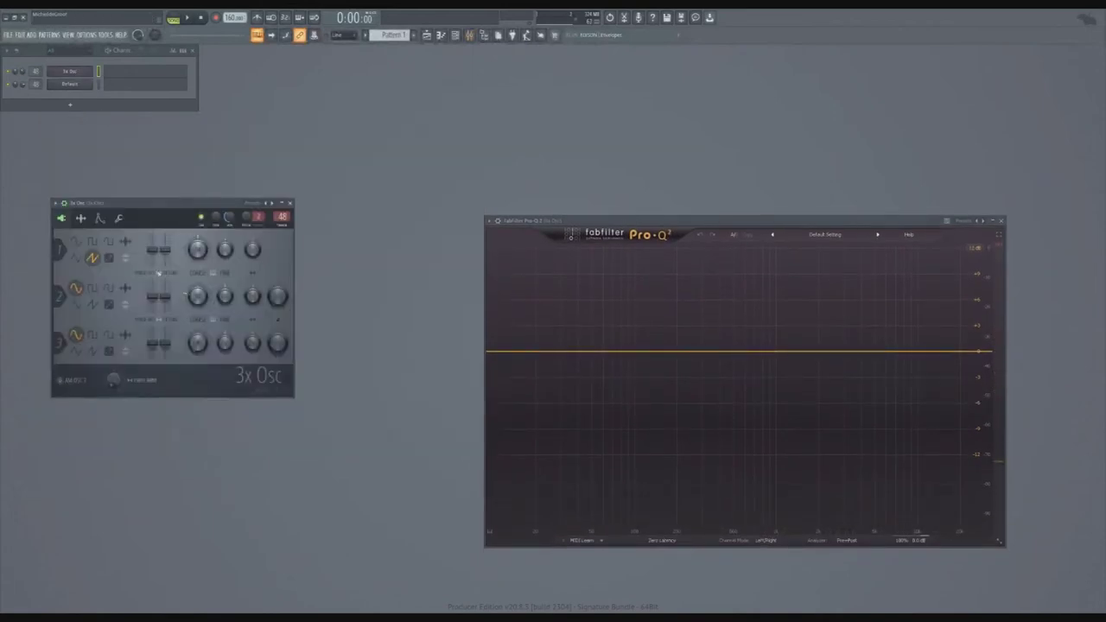
click(72, 84)
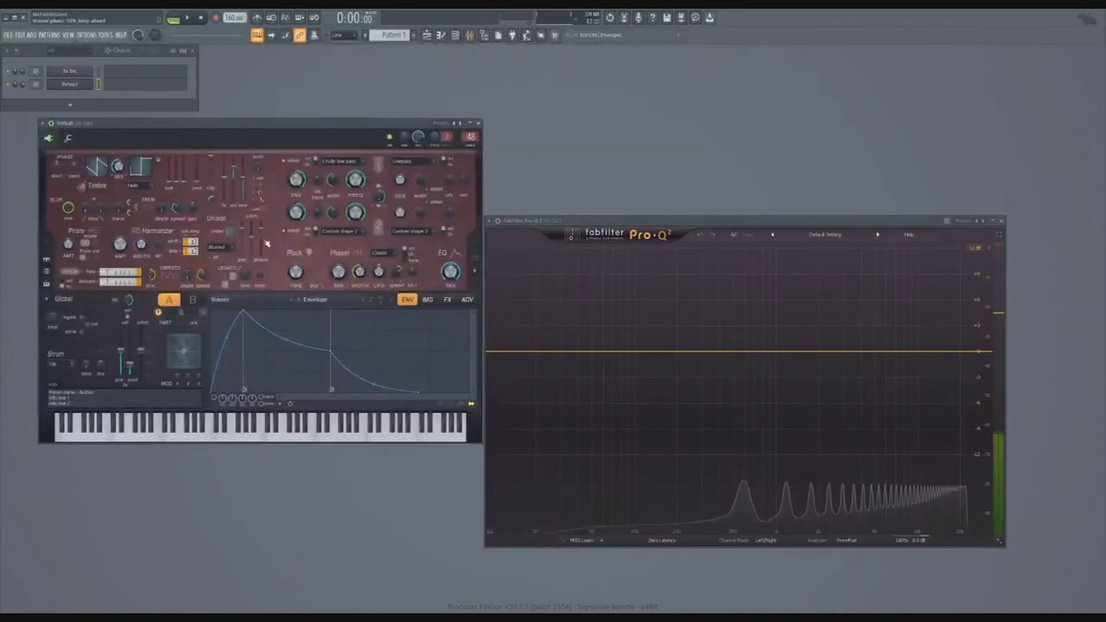
key(w)
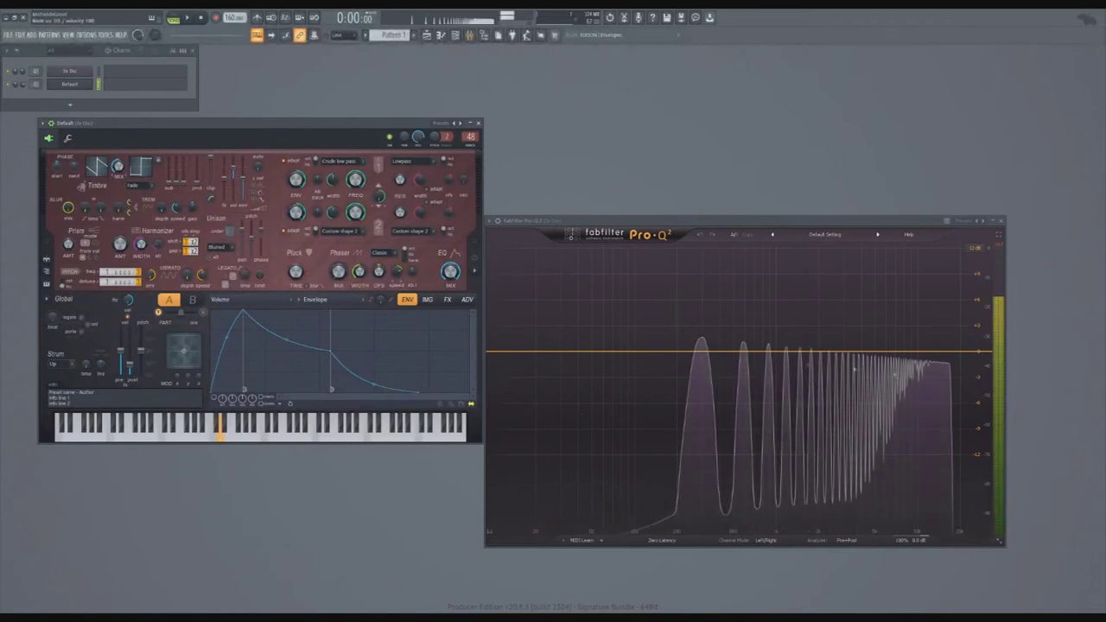
key(y)
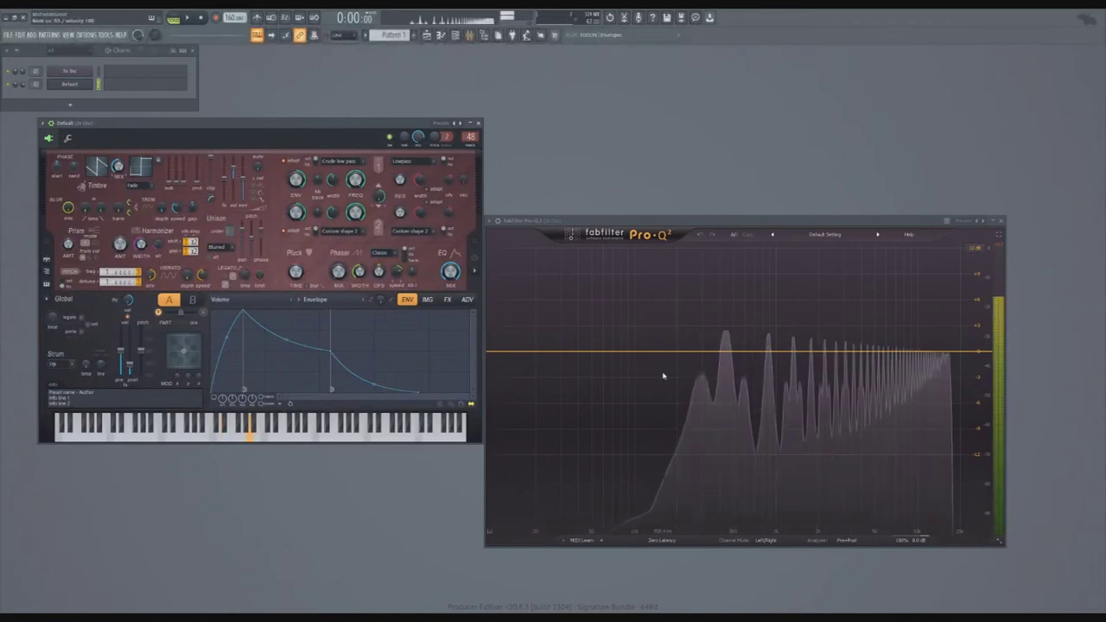
key(o)
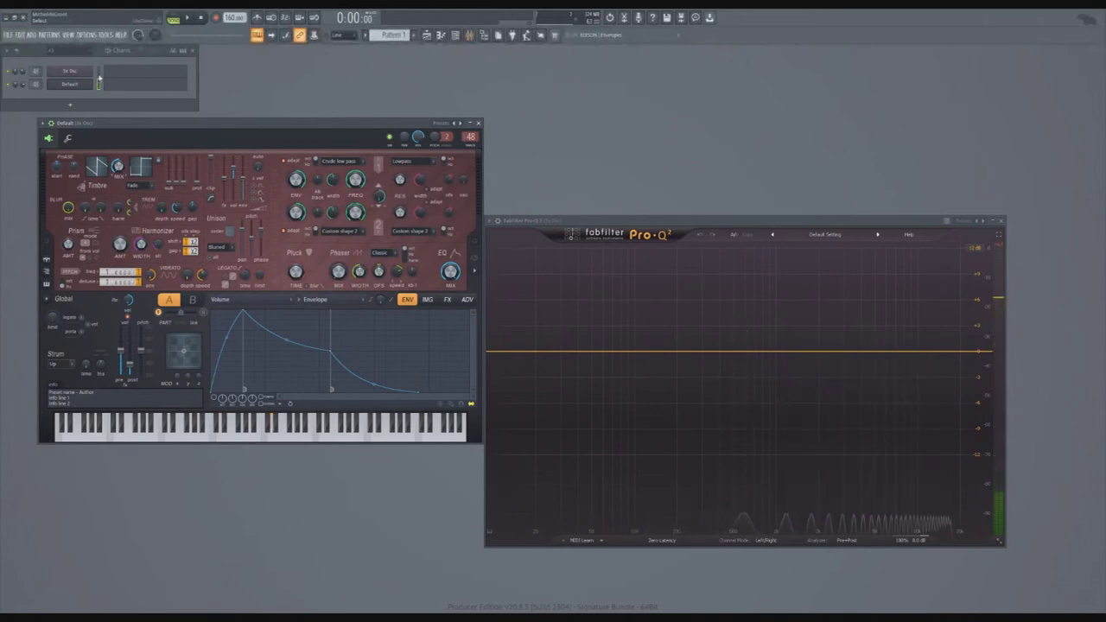
key(q)
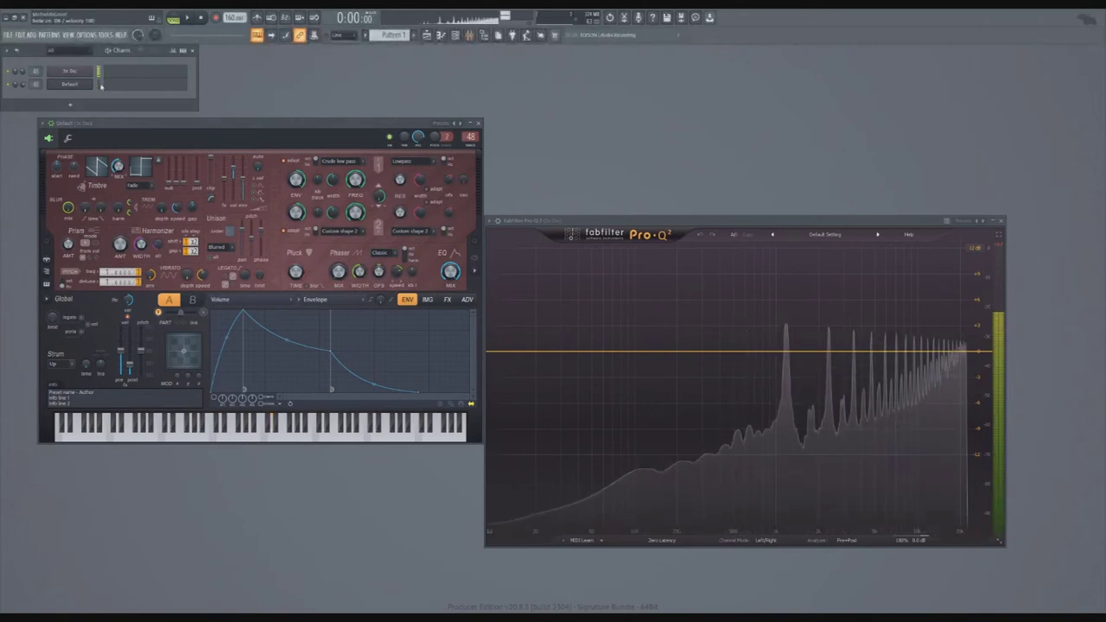
click(100, 73)
key(w)
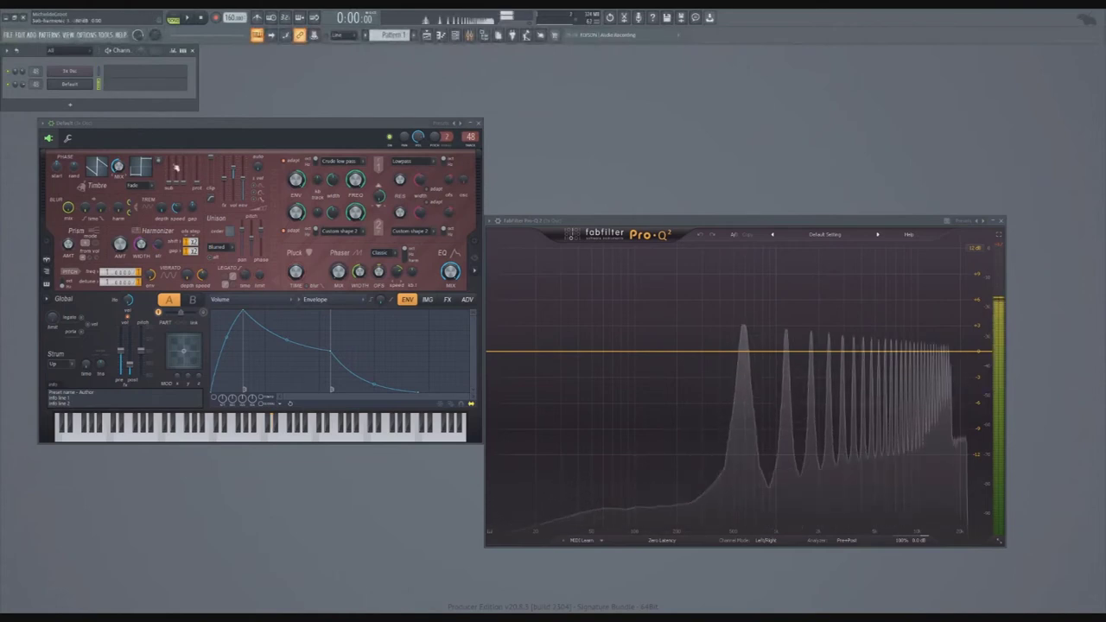
click(99, 84)
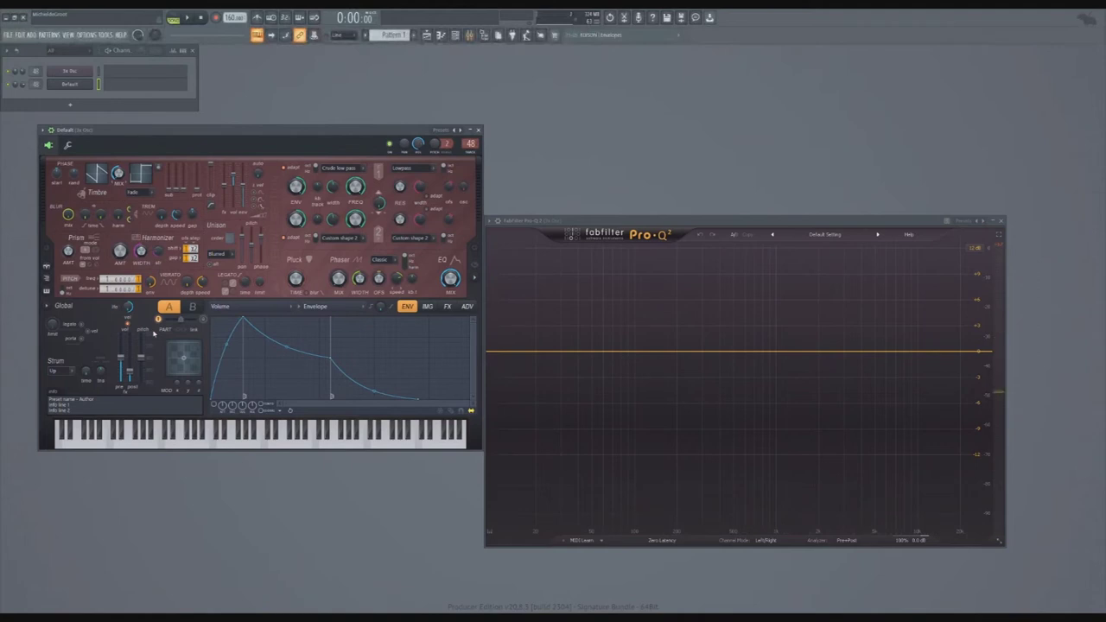
- Show Harmor's Timbre 1 harmonic level envelope and drag its points into two raised peaks
click(100, 177)
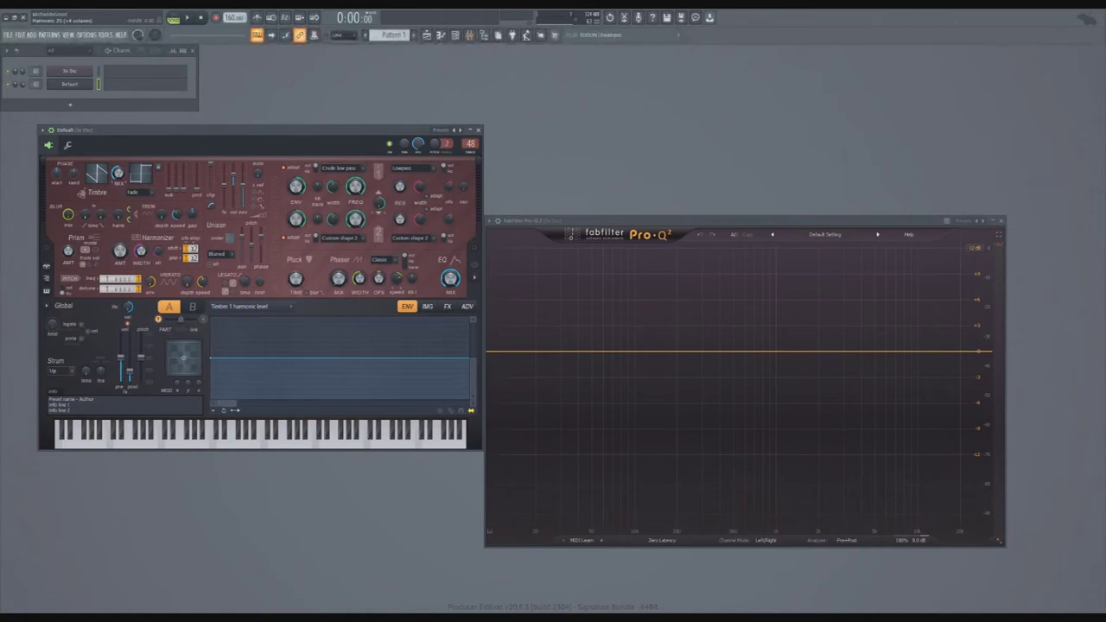
drag(251, 366, 187, 439)
drag(234, 404, 473, 412)
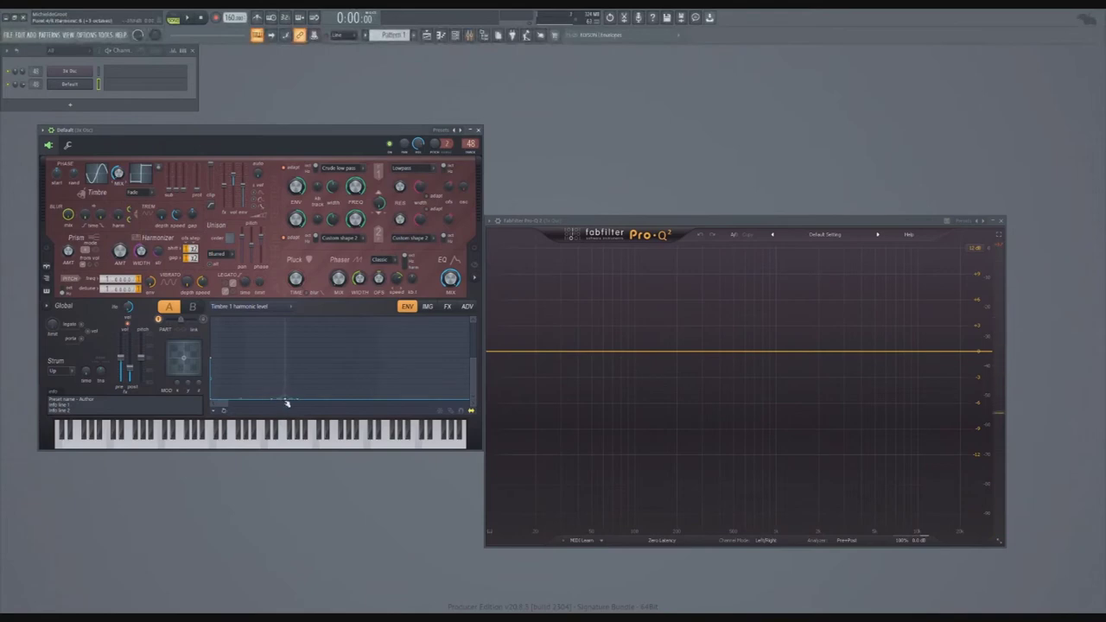
mouse_move(286, 400)
mouse_down()
mouse_move(287, 380)
mouse_move(284, 403)
mouse_up()
click(252, 401)
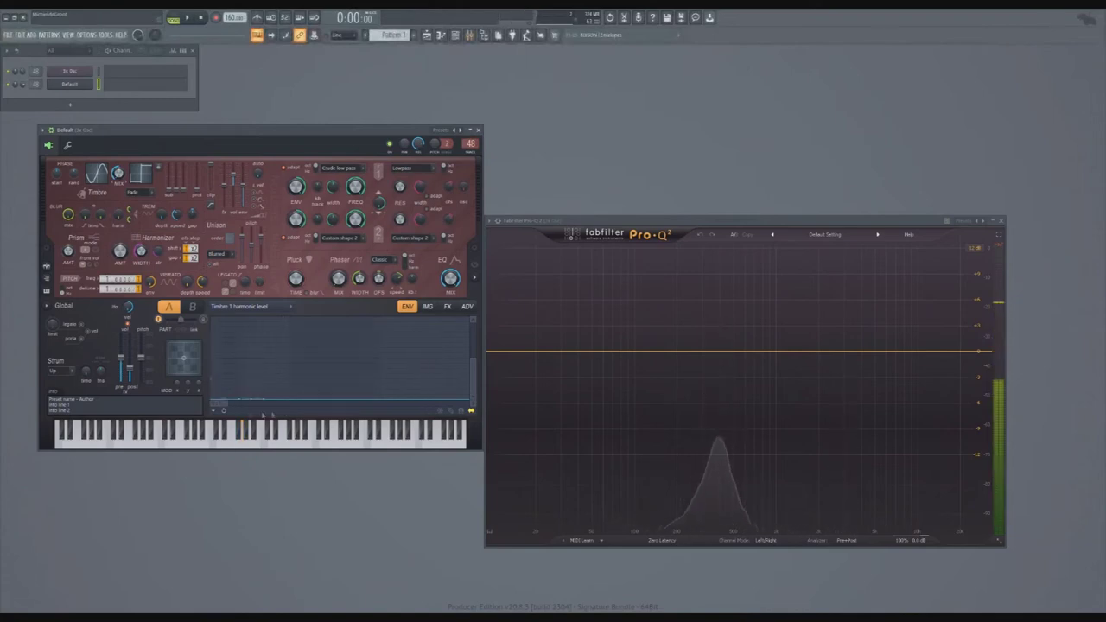
drag(250, 401, 250, 356)
drag(305, 400, 291, 355)
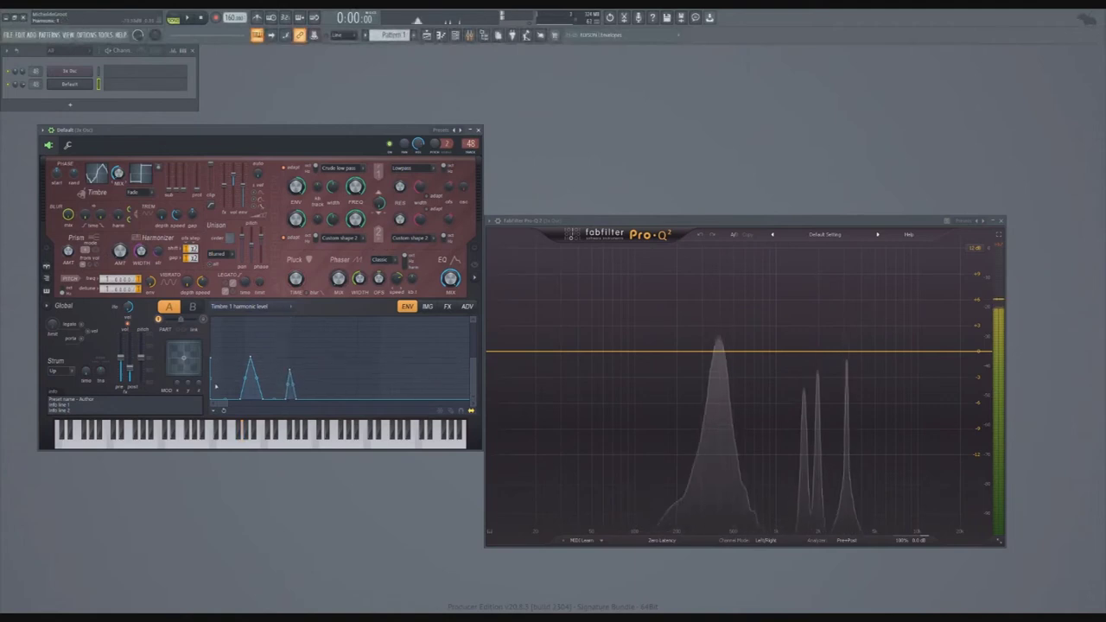
drag(228, 403, 219, 404)
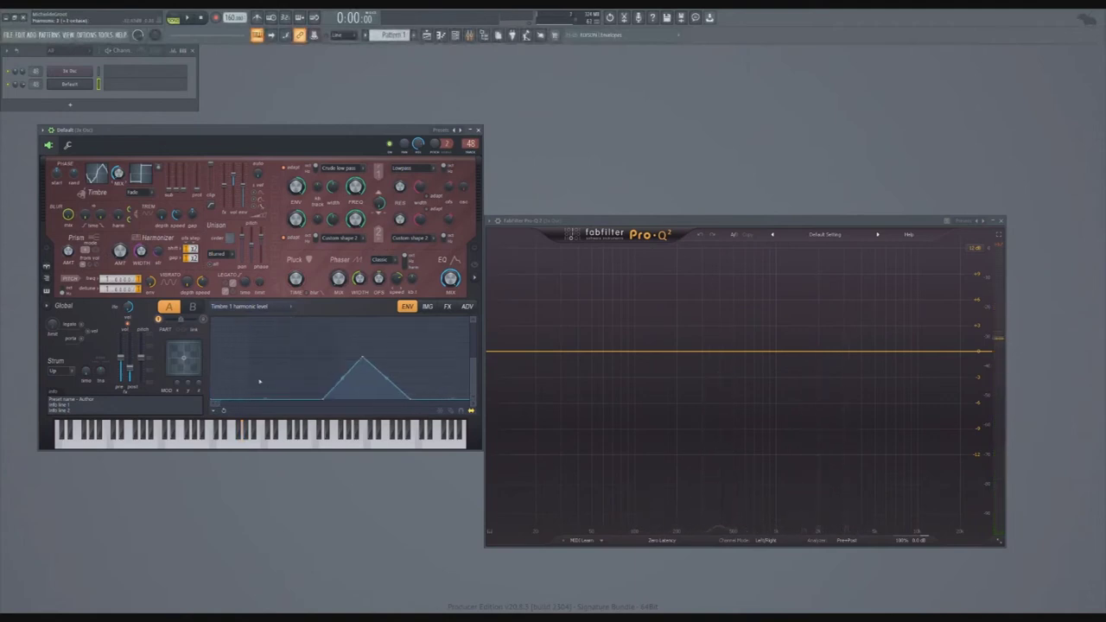
- Add envelope points, pull them into narrow peaks, and flatten the leftmost bump to zero
right_click(241, 398)
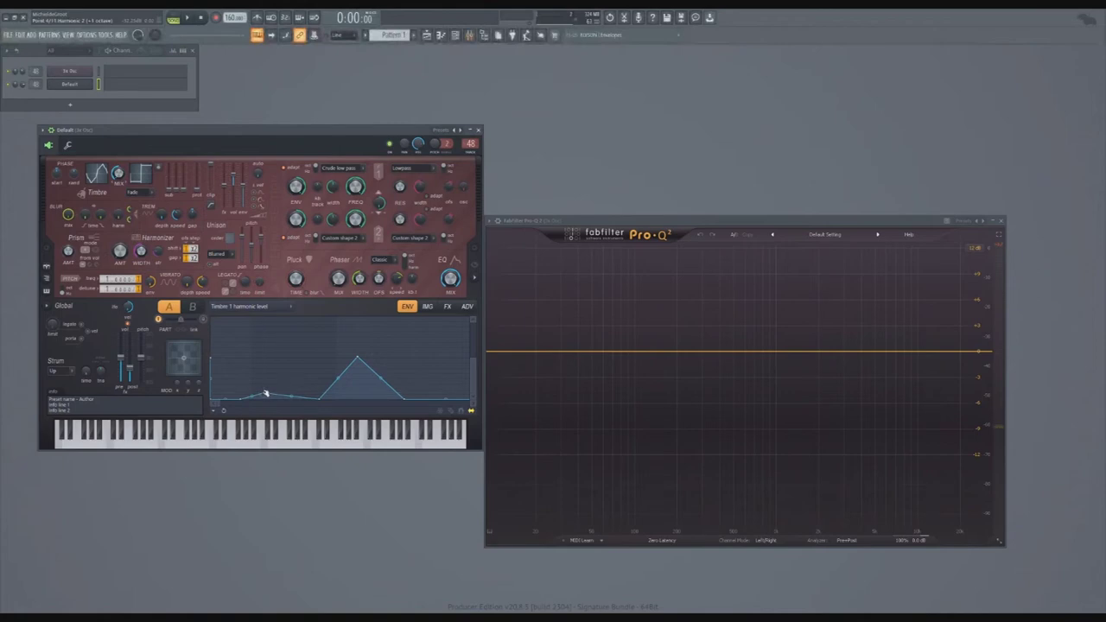
drag(255, 395, 253, 371)
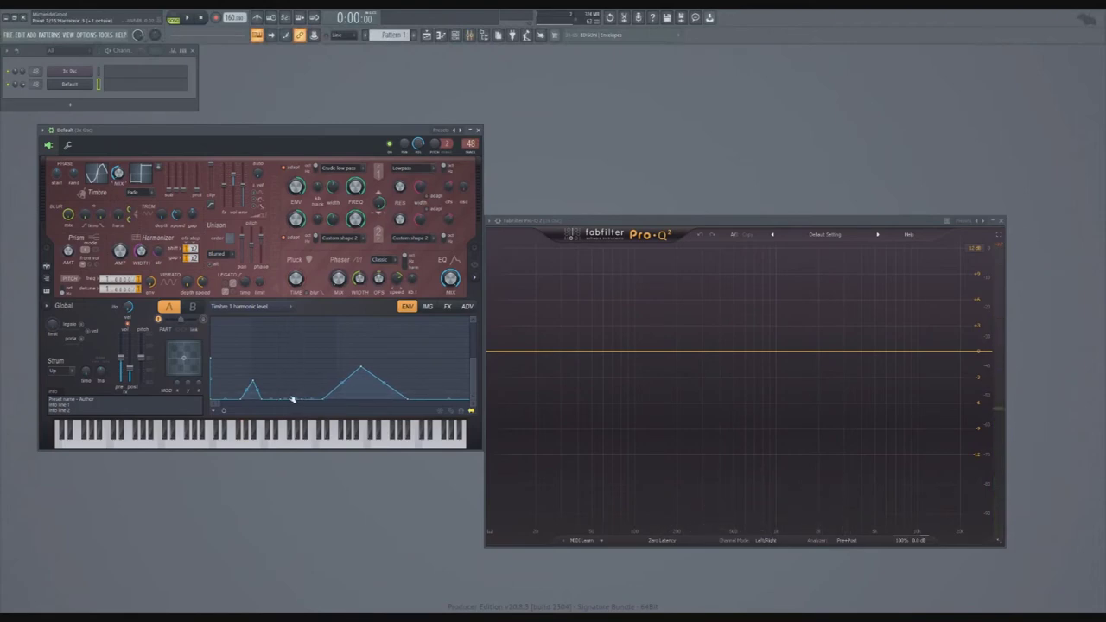
drag(292, 399, 293, 395)
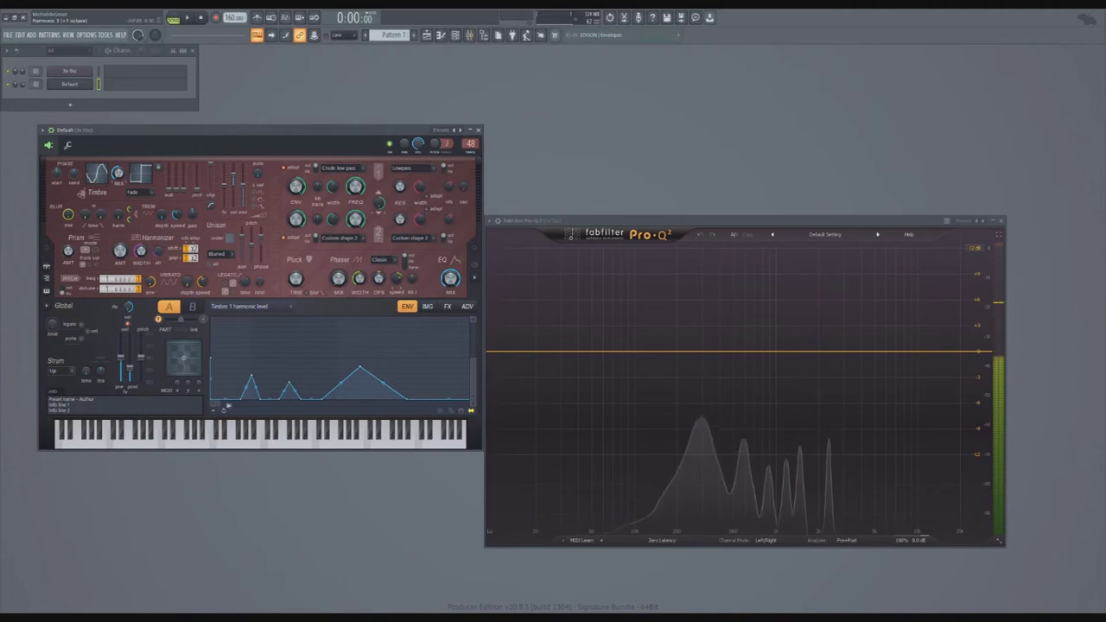
scroll(219, 385, up, 4)
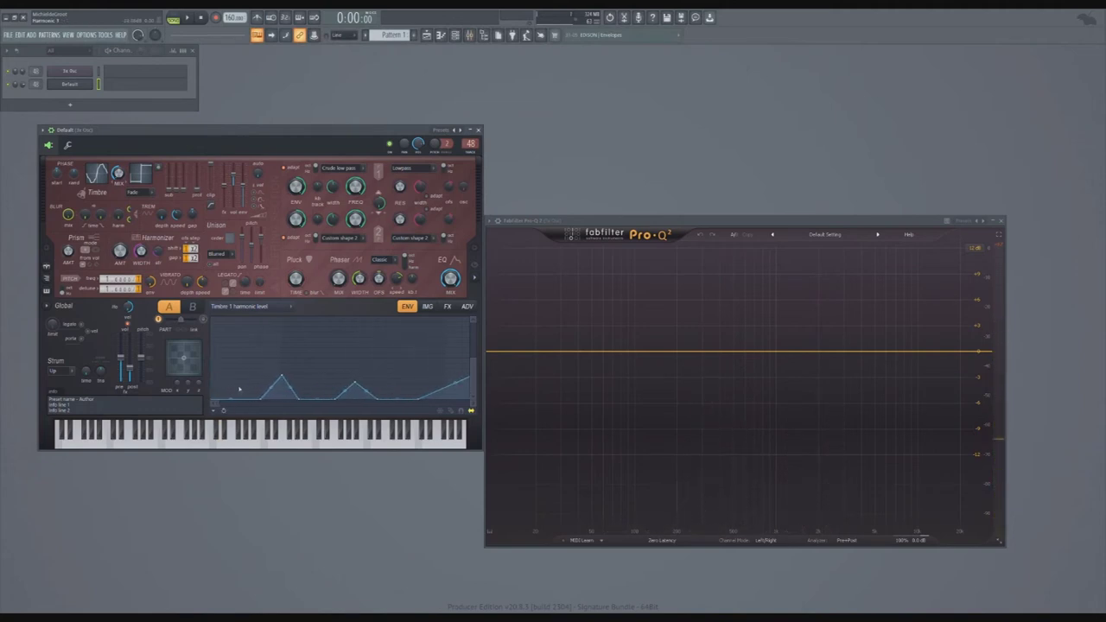
drag(236, 390, 262, 366)
right_click(253, 398)
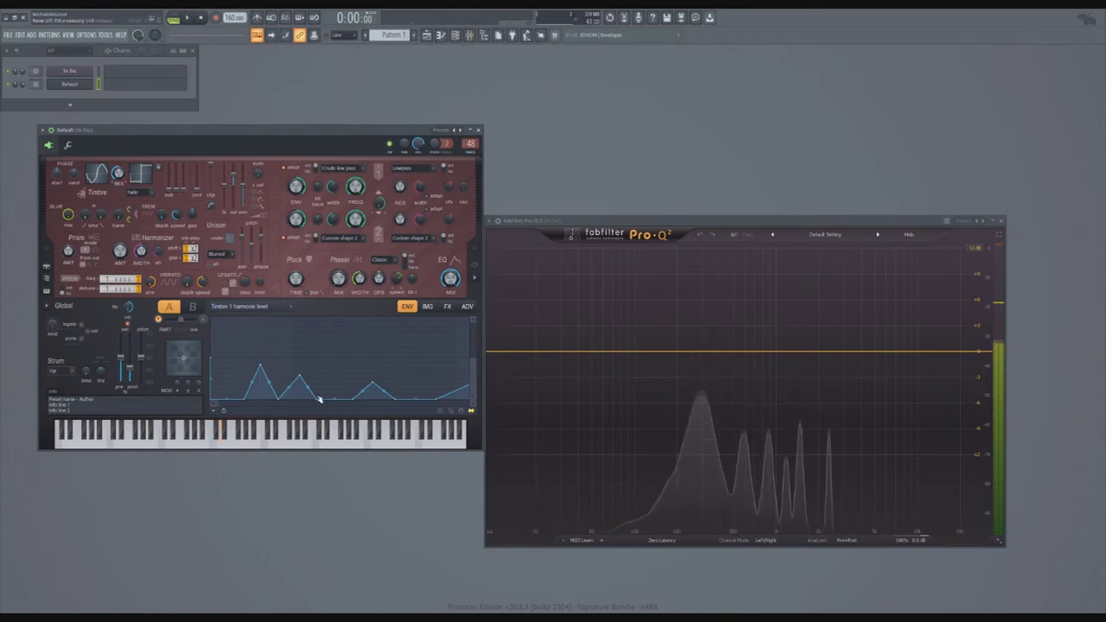
drag(316, 395, 364, 376)
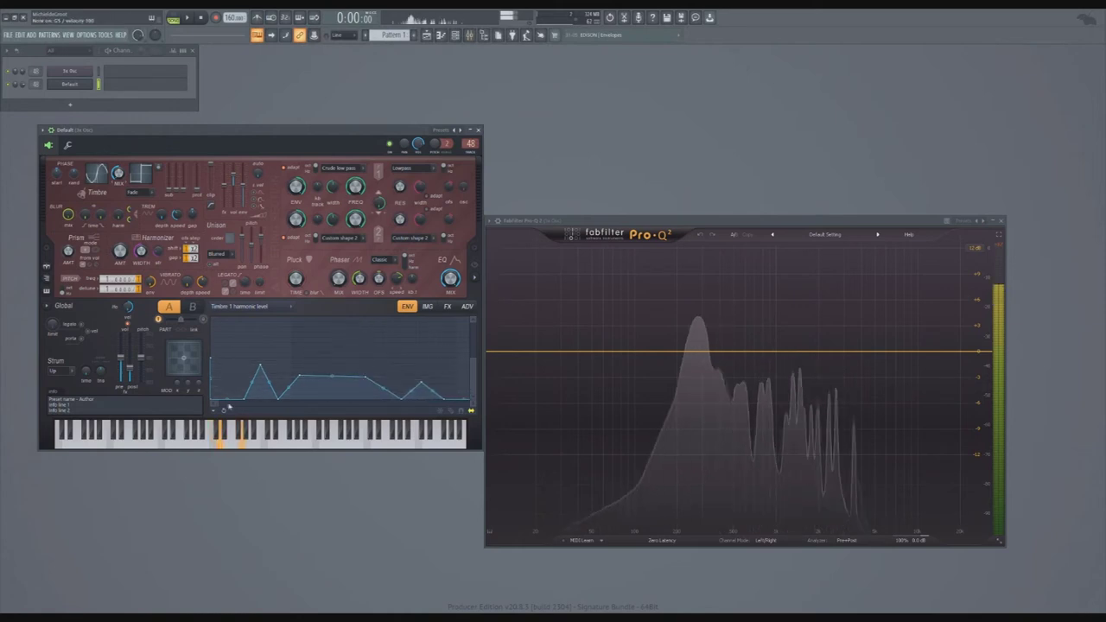
drag(218, 406, 239, 407)
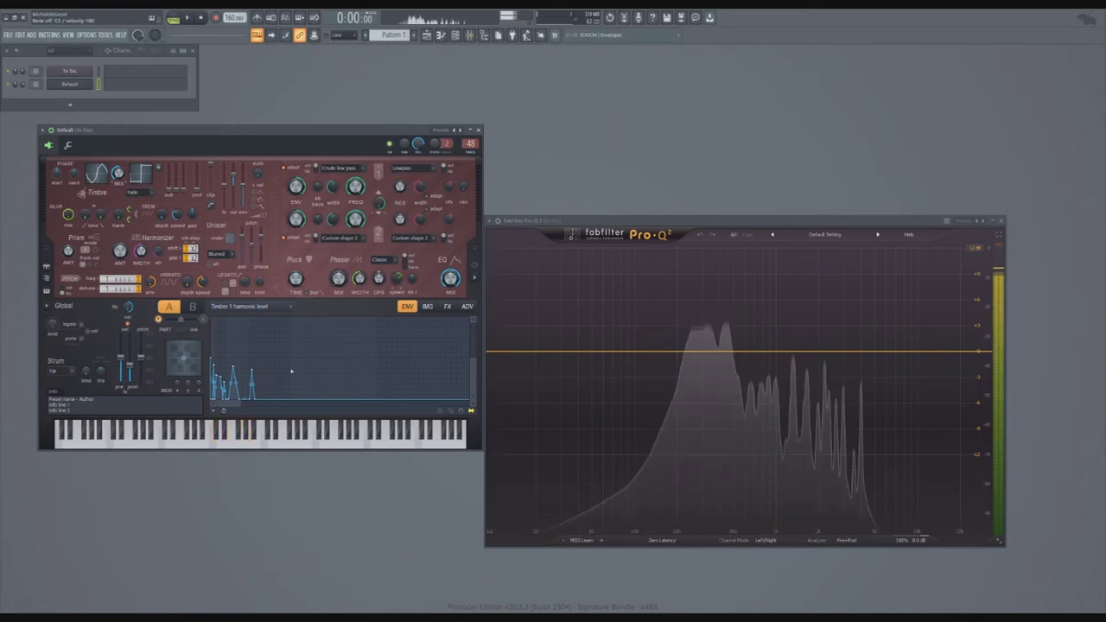
- Choose Volume from Harmor's envelope target list
click(253, 306)
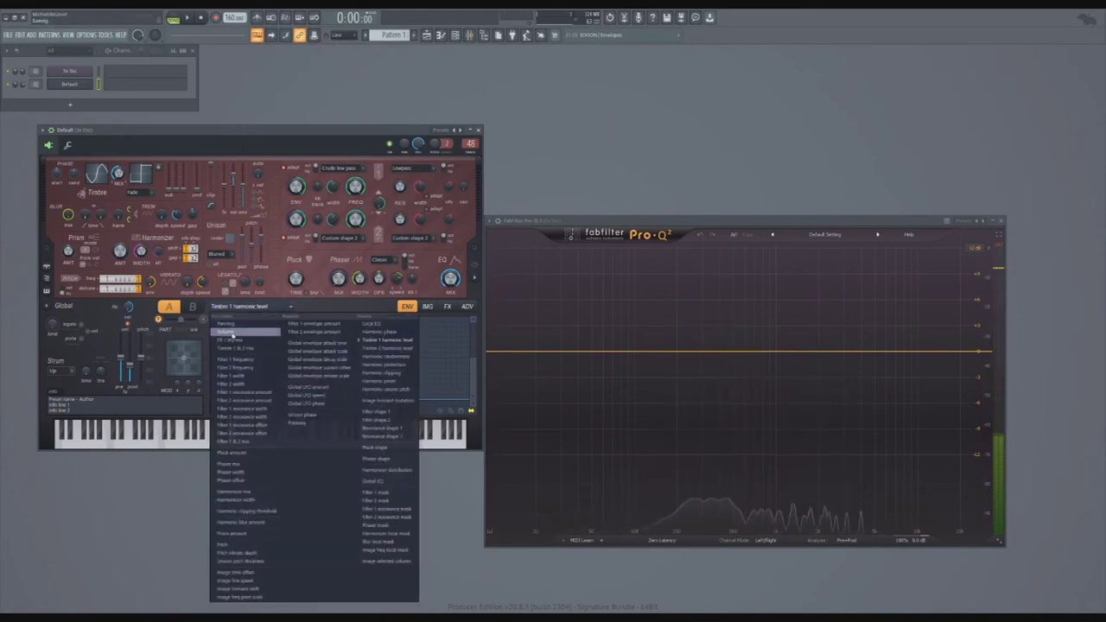
click(229, 332)
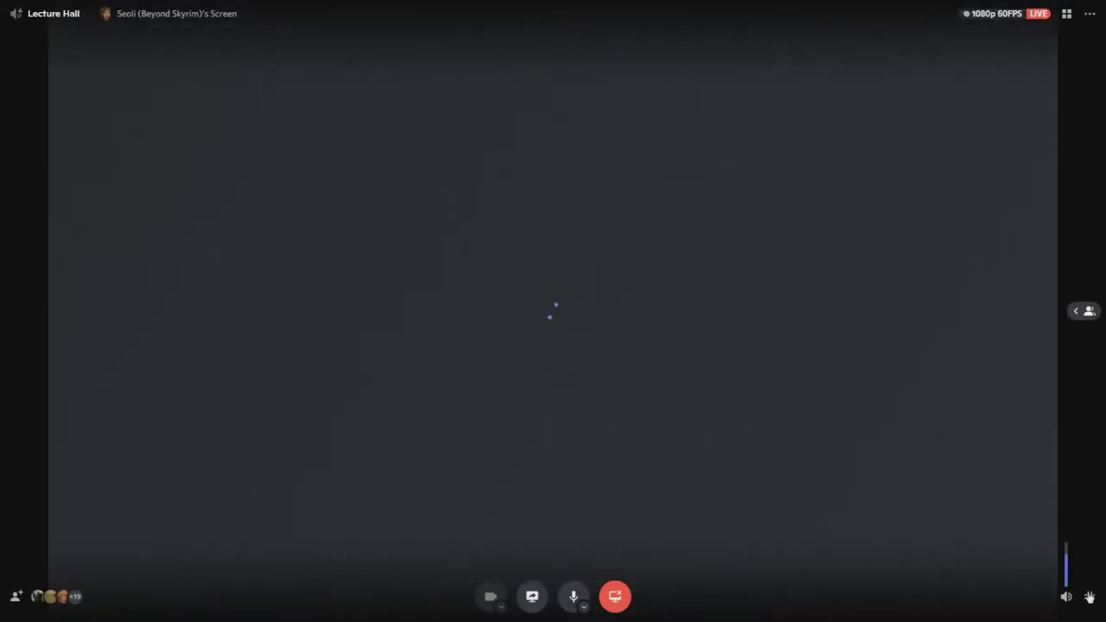
- Leave and rejoin the Lecture Hall stream, dismiss the Facebook notification, and return to full screen
click(1090, 595)
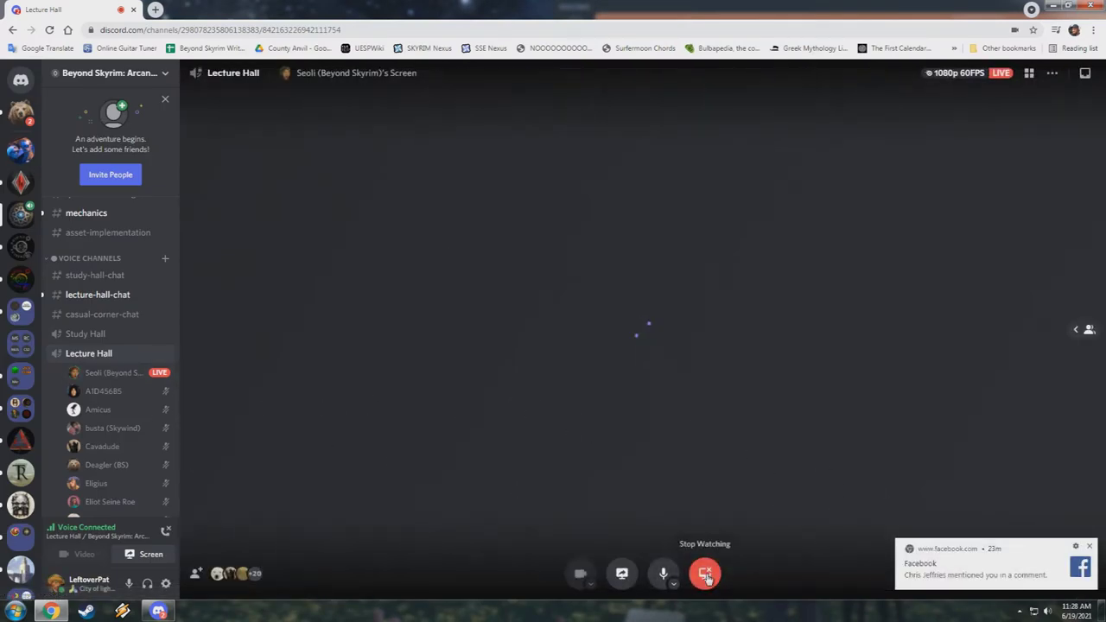
click(706, 575)
mouse_move(139, 373)
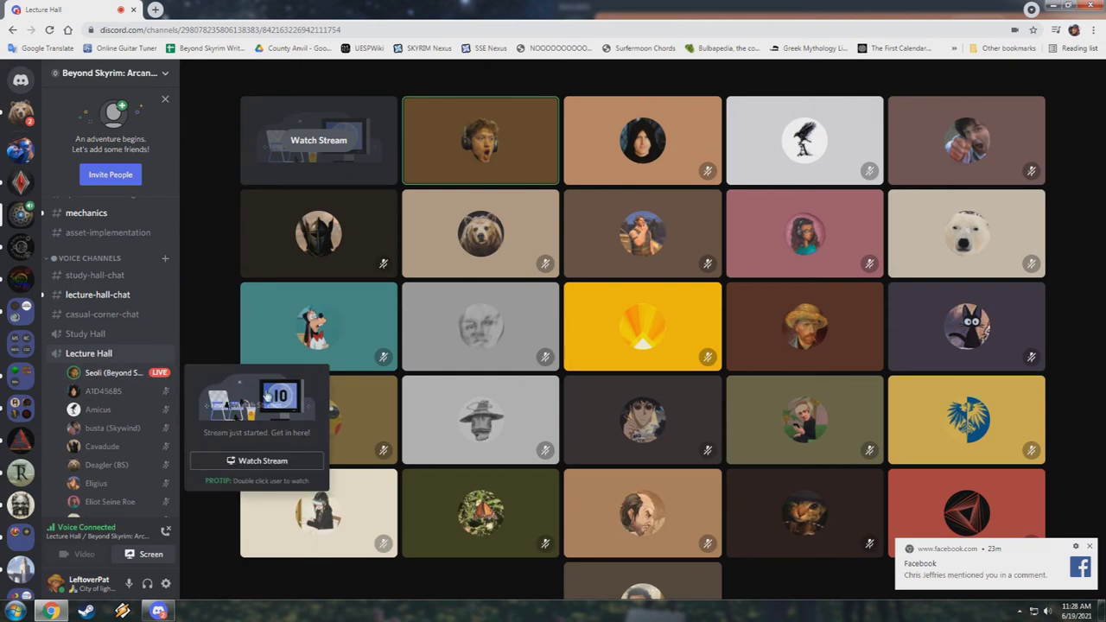
click(256, 461)
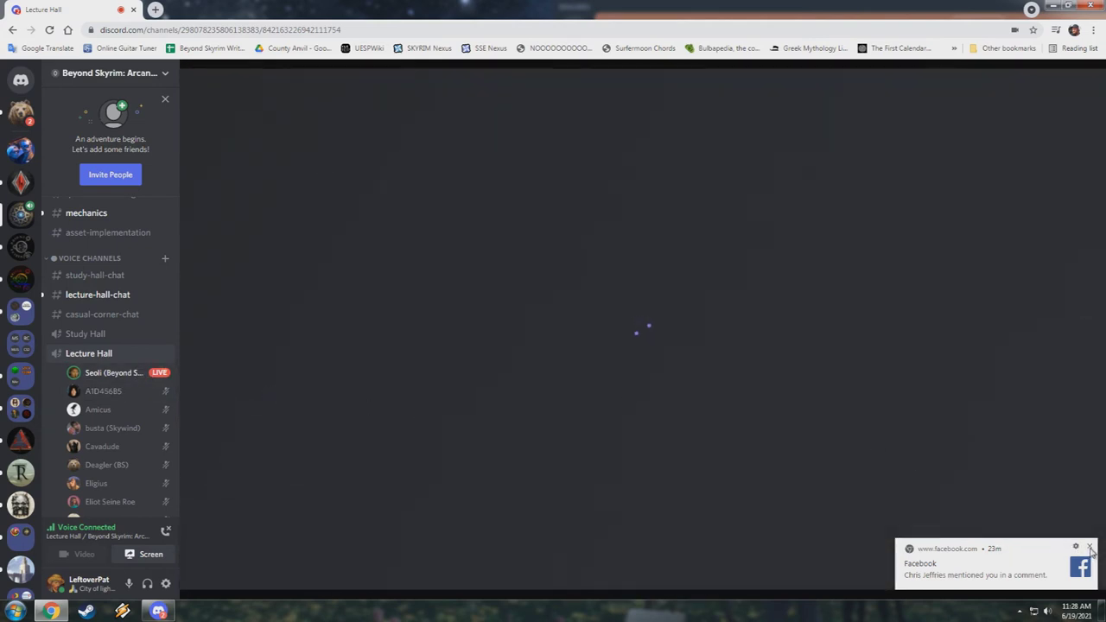
click(1090, 550)
click(1086, 573)
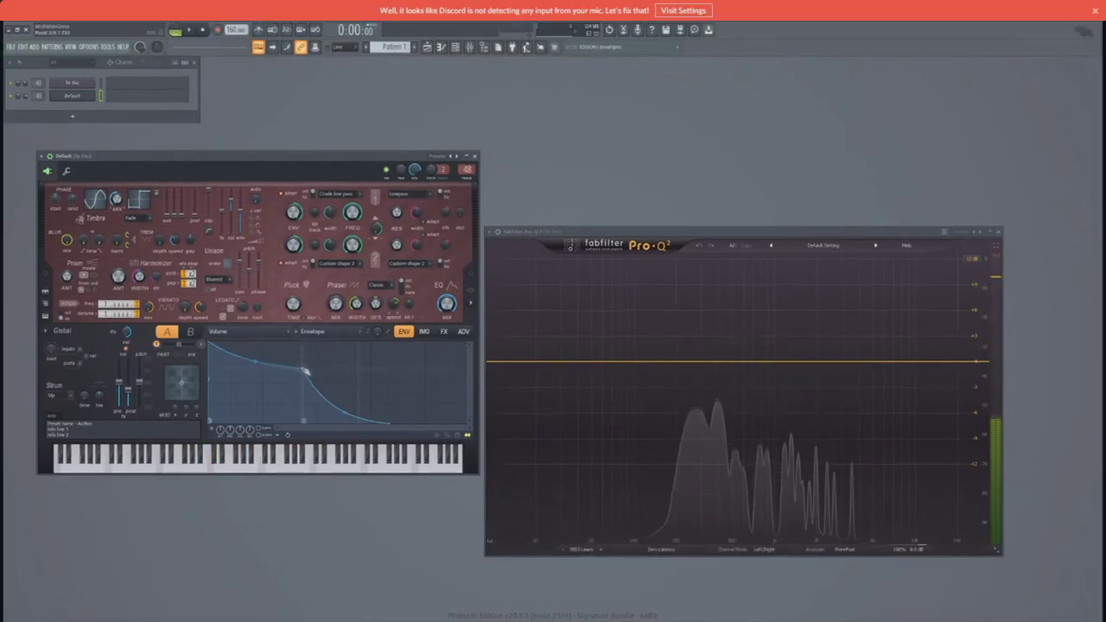
- Close the red microphone warning banner and accept the 'We can't hear you' prompt with Okay
click(1094, 11)
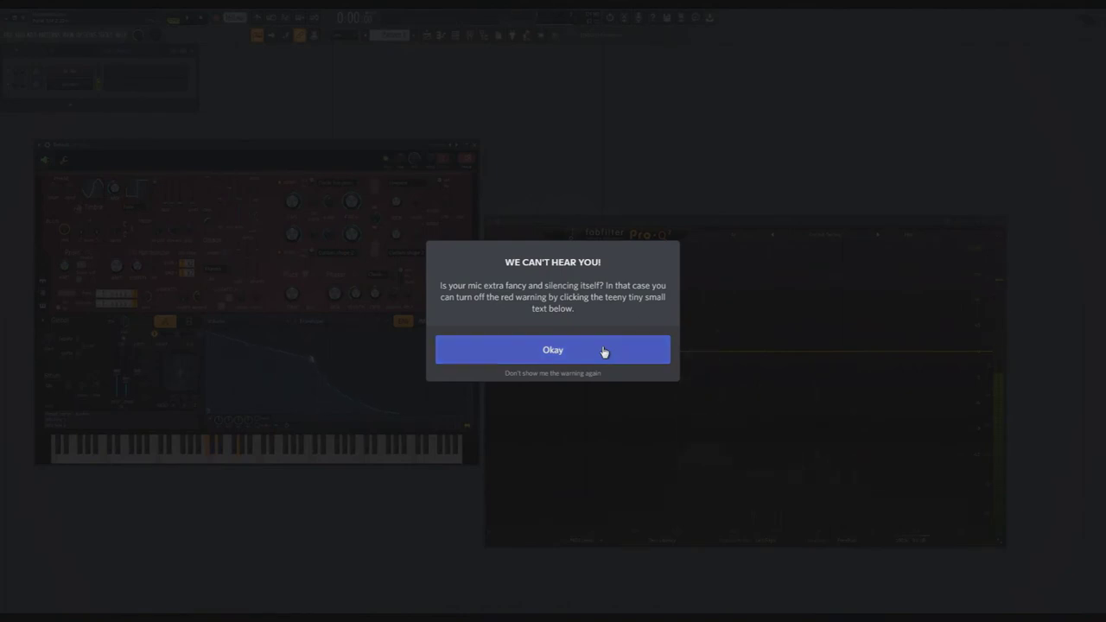
click(599, 351)
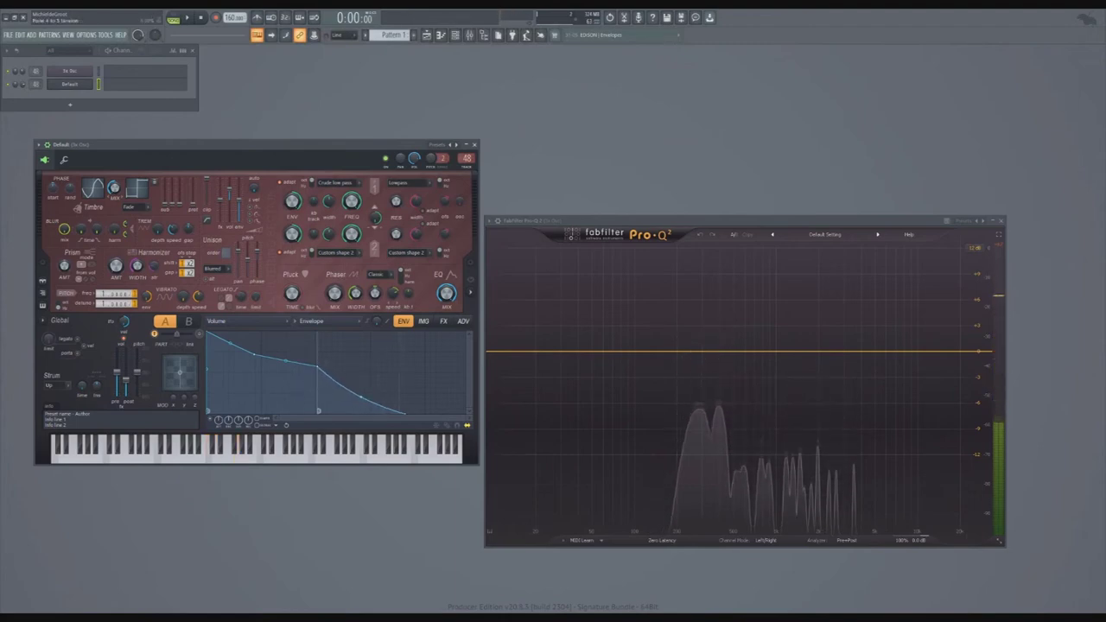
- Drag the last point of Harmor's Volume envelope earlier for a shorter tail
drag(312, 163, 309, 161)
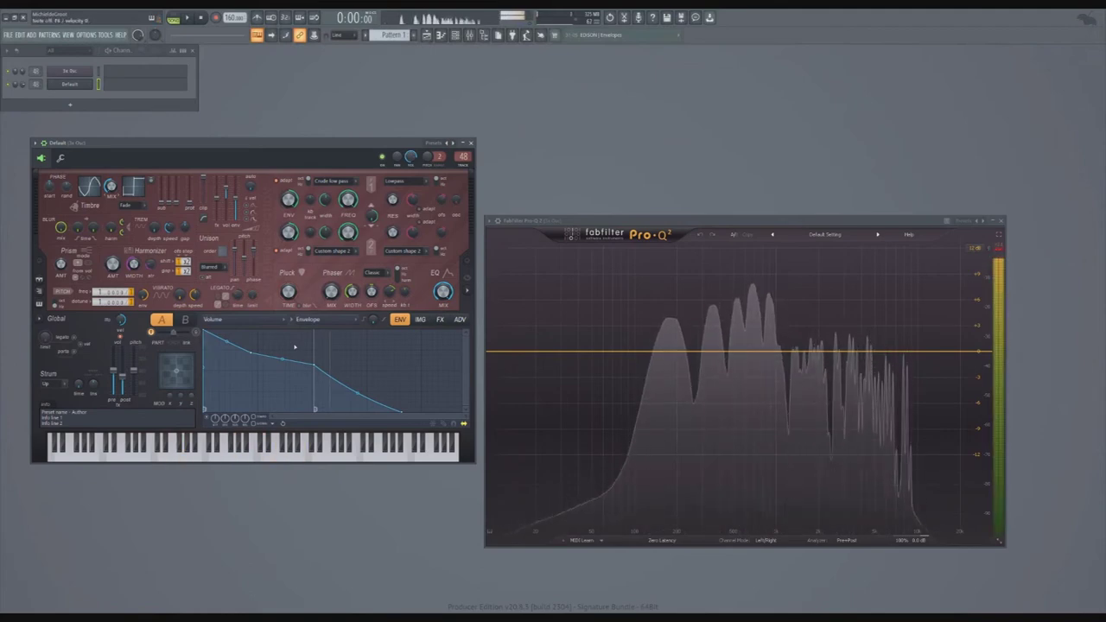
drag(401, 411, 367, 412)
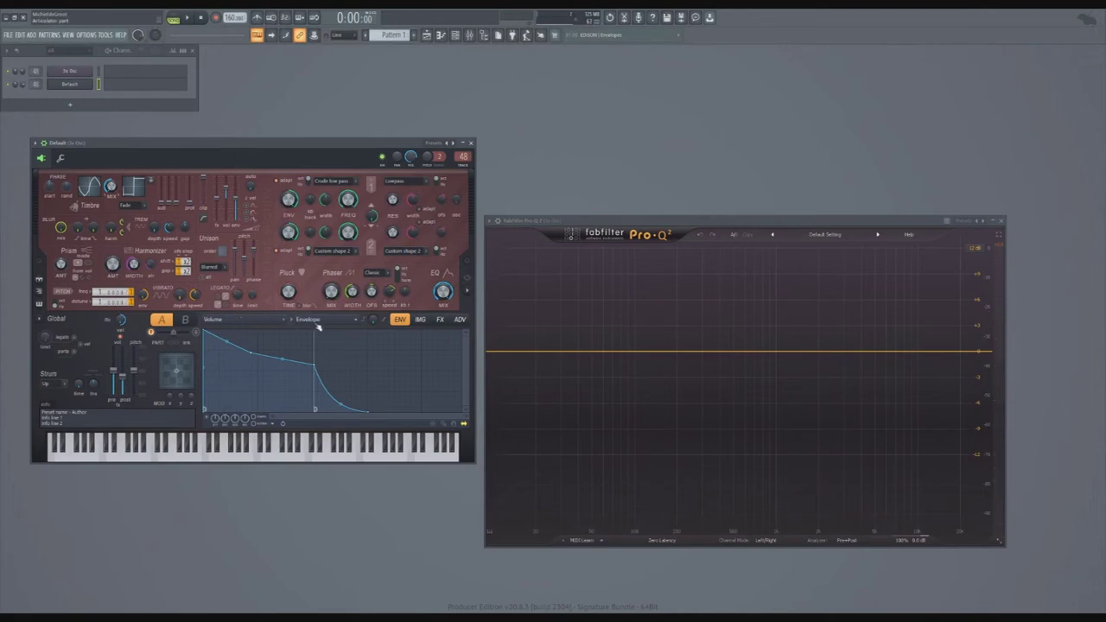
click(252, 320)
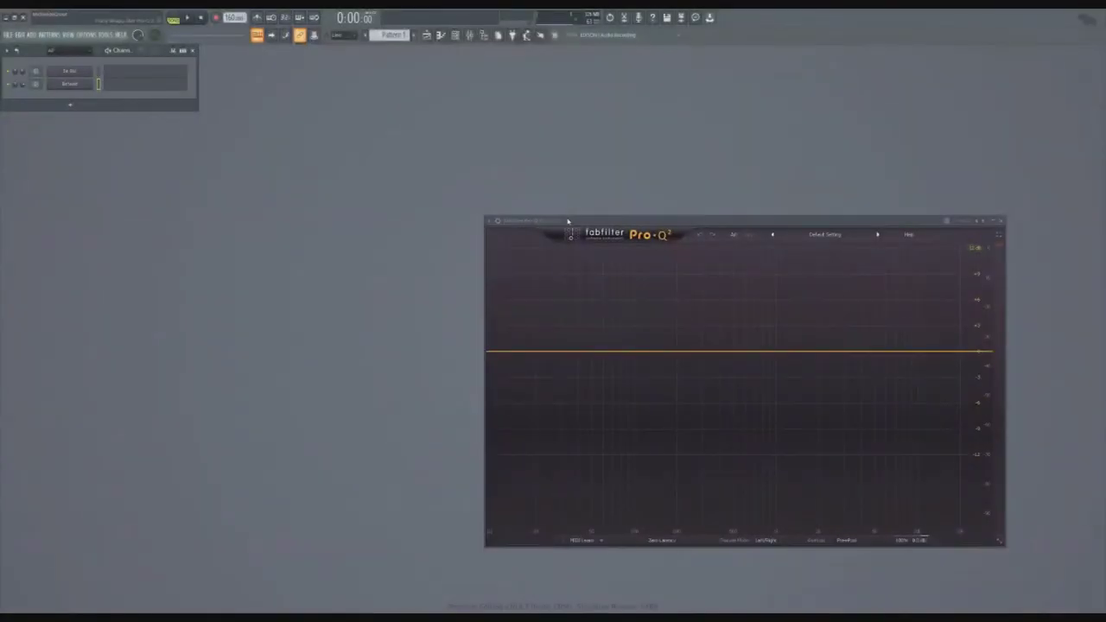
- Reopen the Default channel's Harmor and raise the pitch envelope end point, pulling it earlier
click(69, 84)
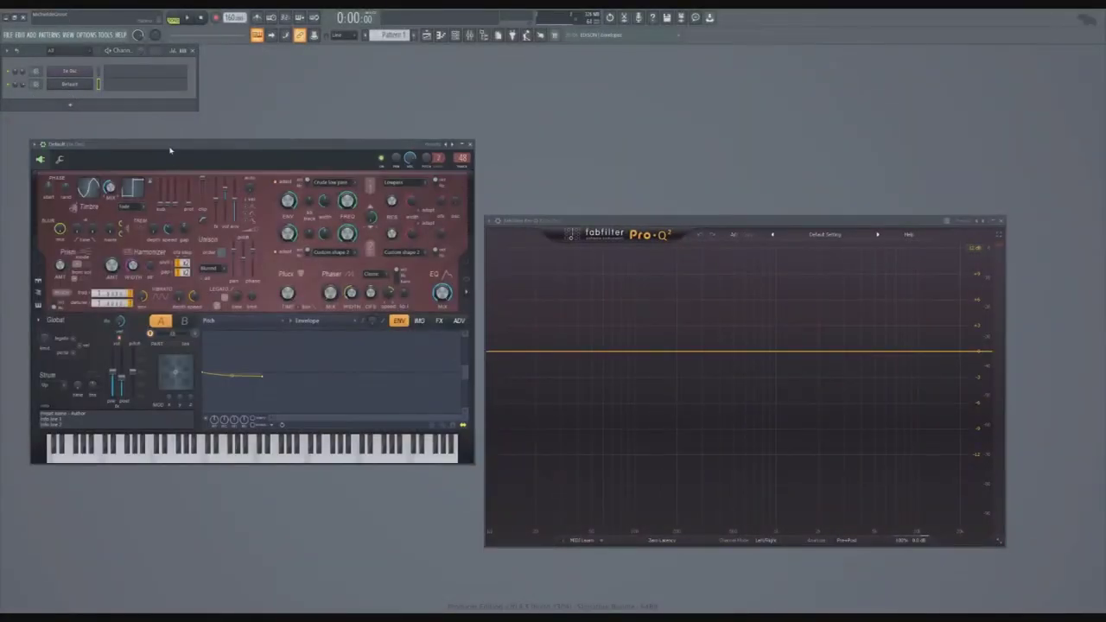
drag(170, 147, 171, 136)
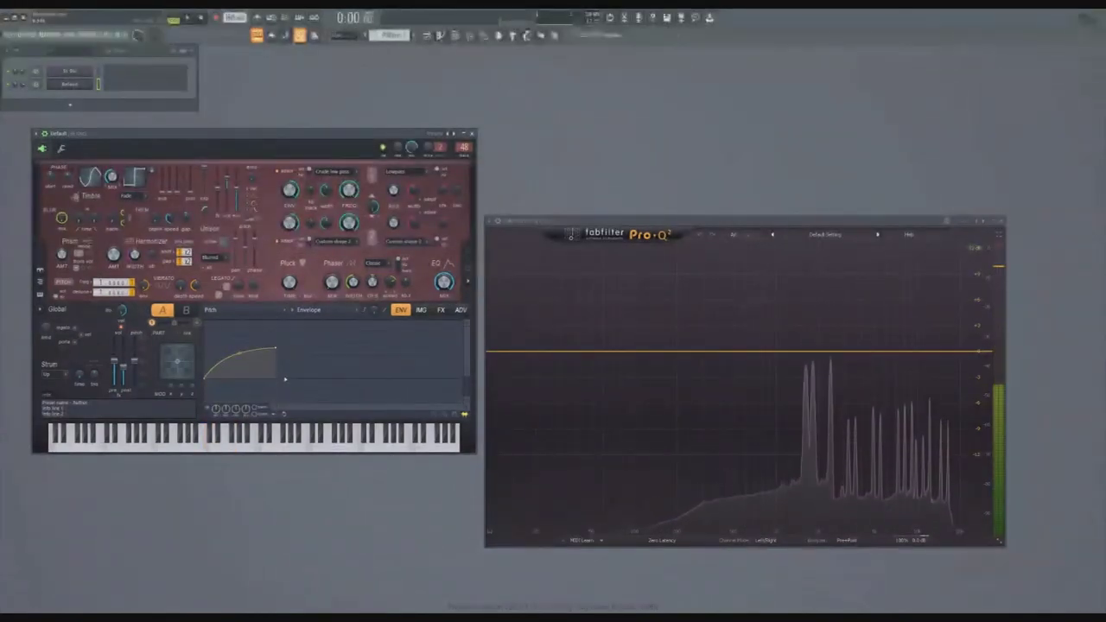
drag(302, 371, 297, 358)
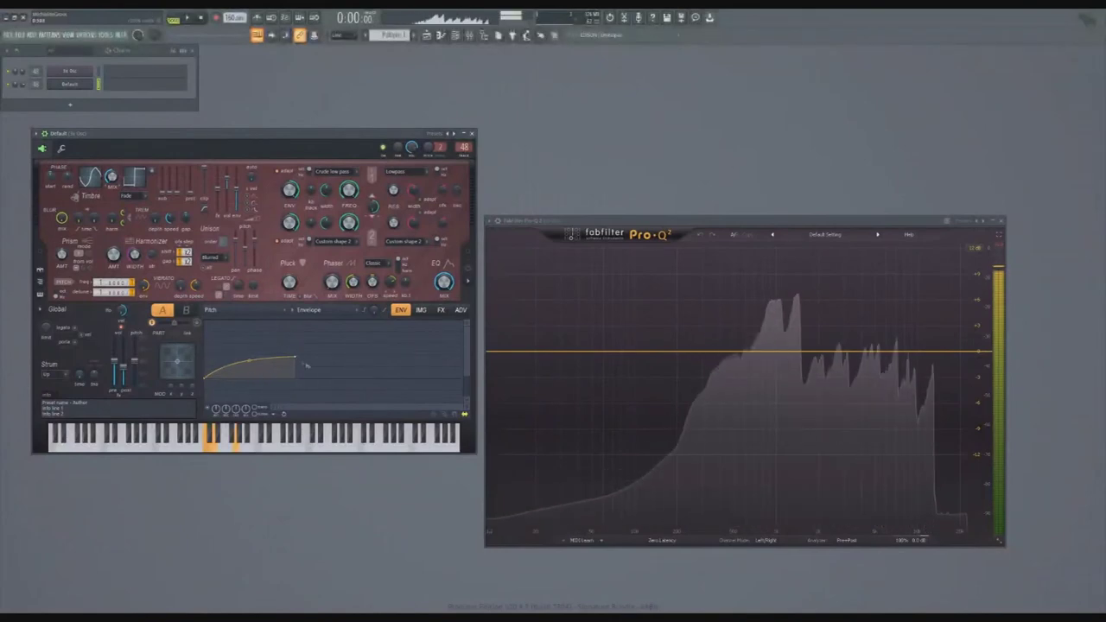
- Add points to the pitch envelope to form a rising curve followed by a zigzag of peaks and dips
right_click(330, 379)
right_click(308, 395)
right_click(338, 351)
right_click(357, 386)
right_click(366, 356)
right_click(378, 384)
right_click(385, 354)
right_click(400, 348)
right_click(415, 399)
right_click(424, 357)
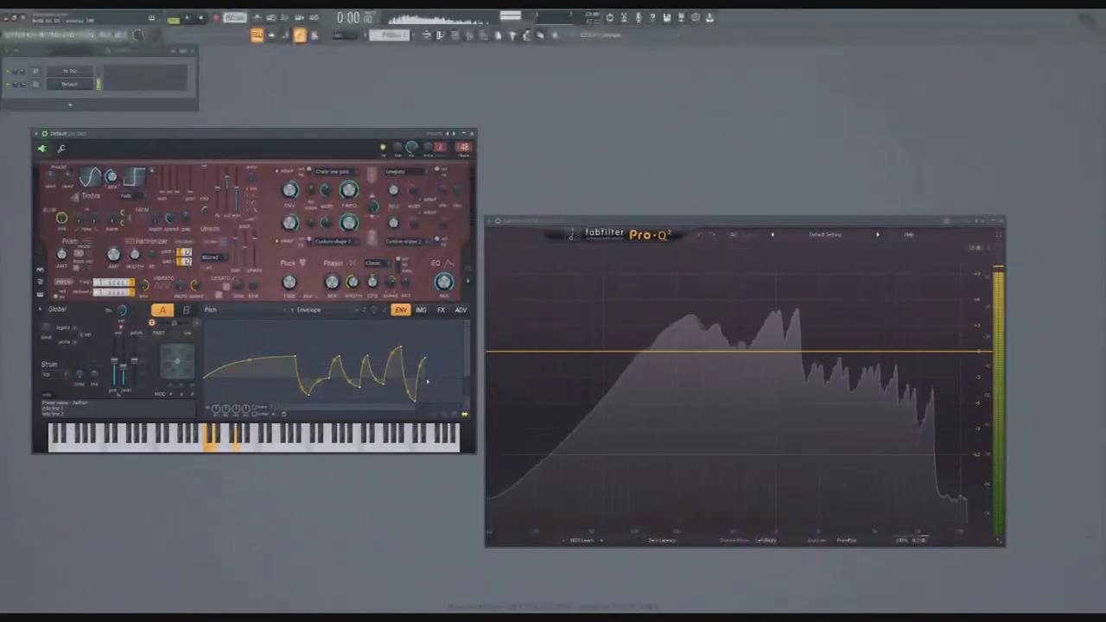
click(270, 415)
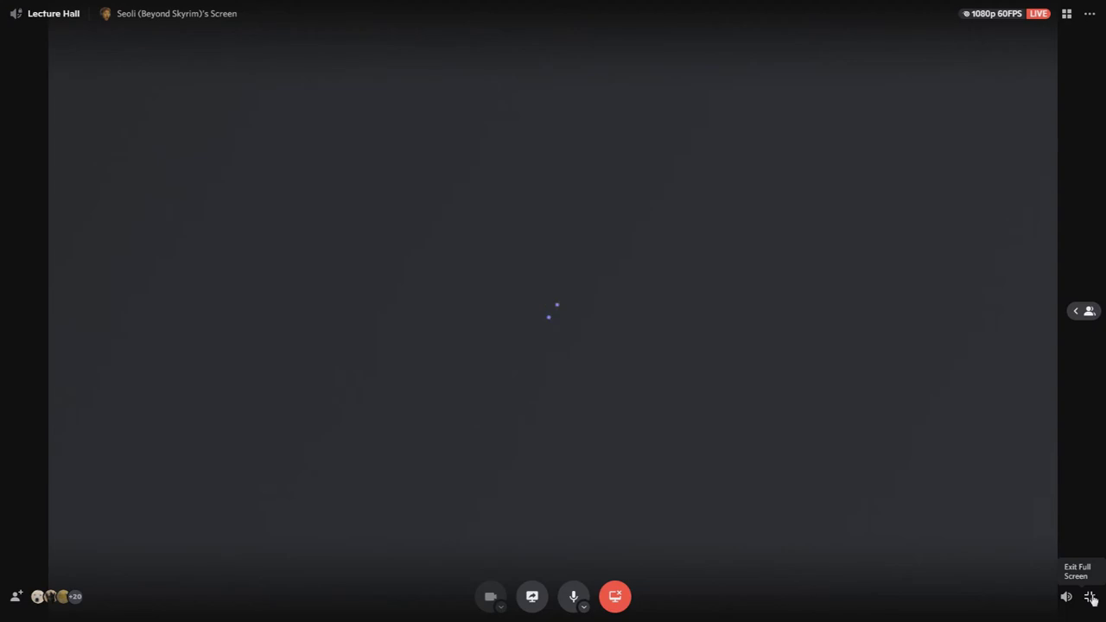
- Exit full screen and rejoin the Lecture Hall stream with Stop Watching, then Watch Stream
click(1091, 599)
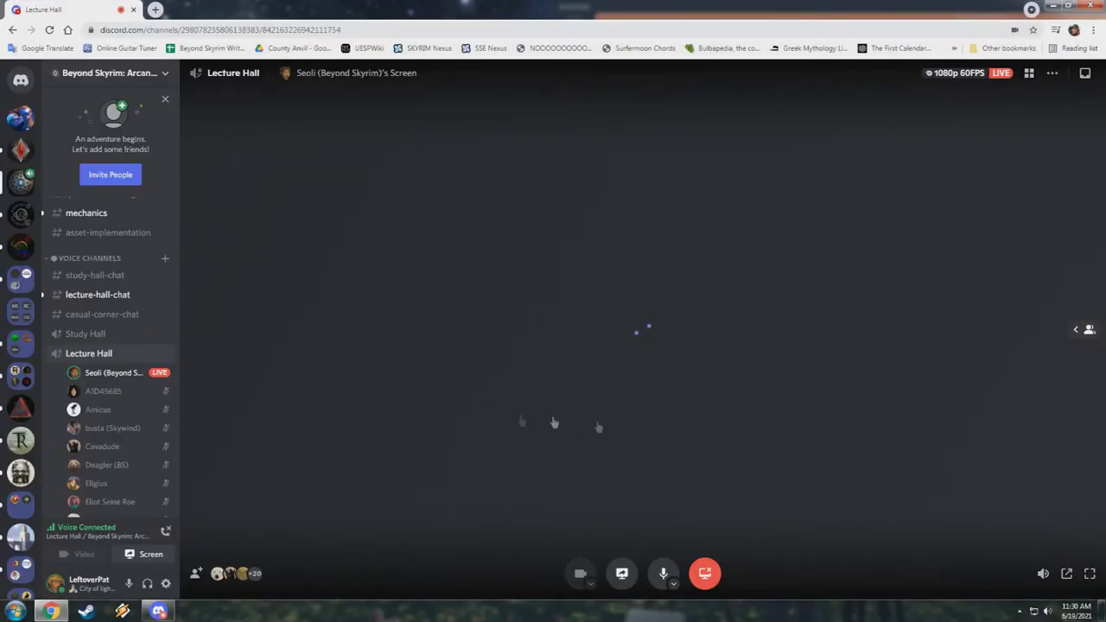
mouse_move(716, 440)
click(702, 574)
mouse_move(113, 372)
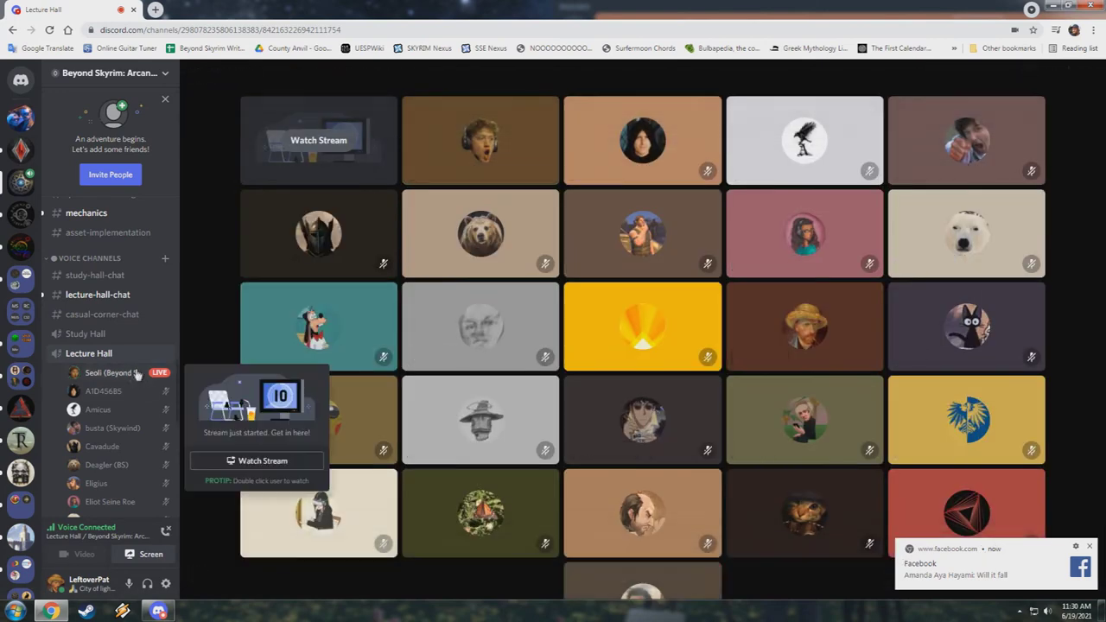
click(247, 457)
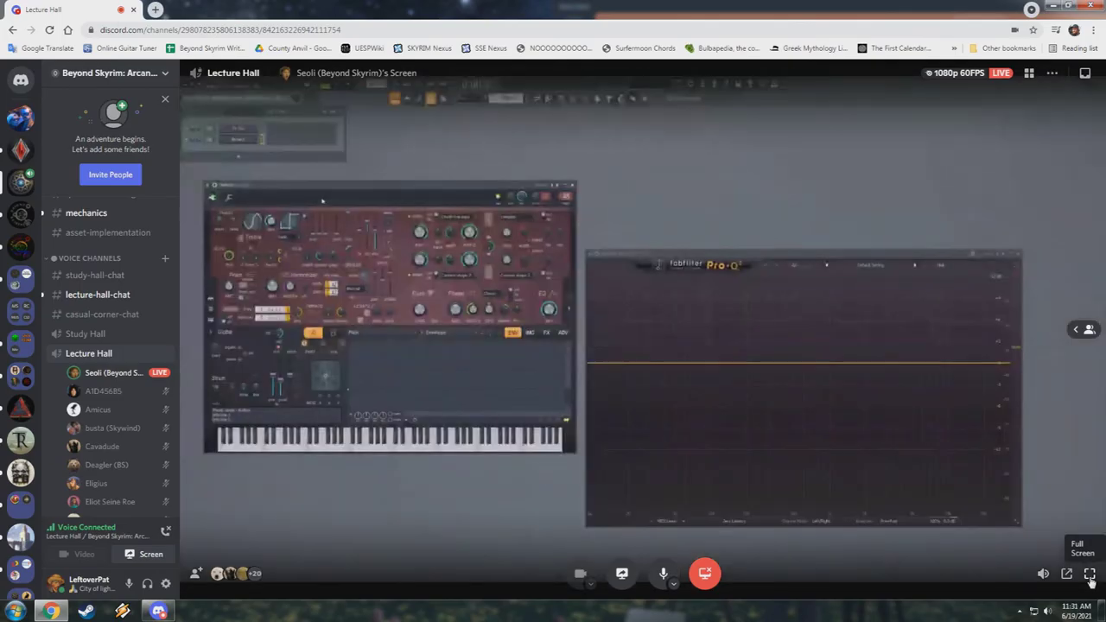
- Toggle the stream full screen and back, then close the Invite People panel
click(1090, 581)
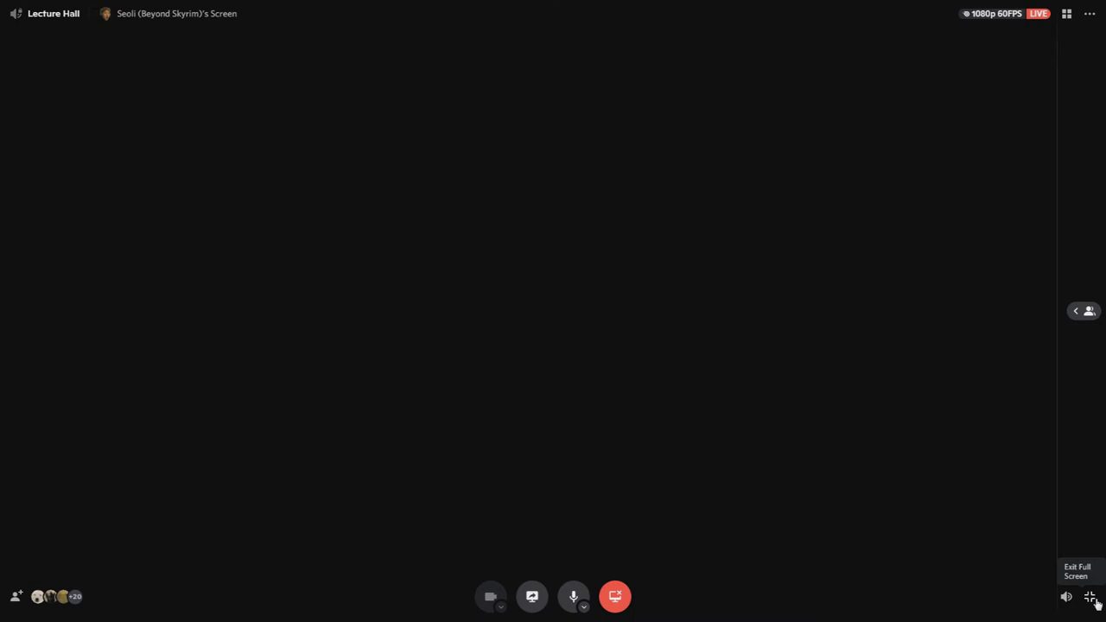
click(1090, 598)
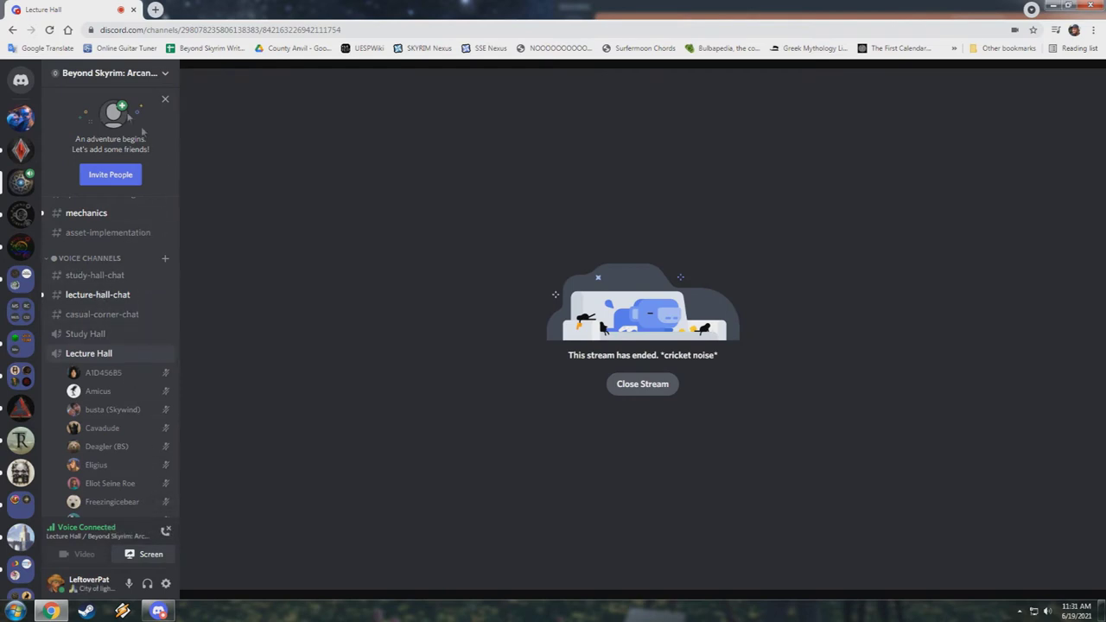
click(165, 100)
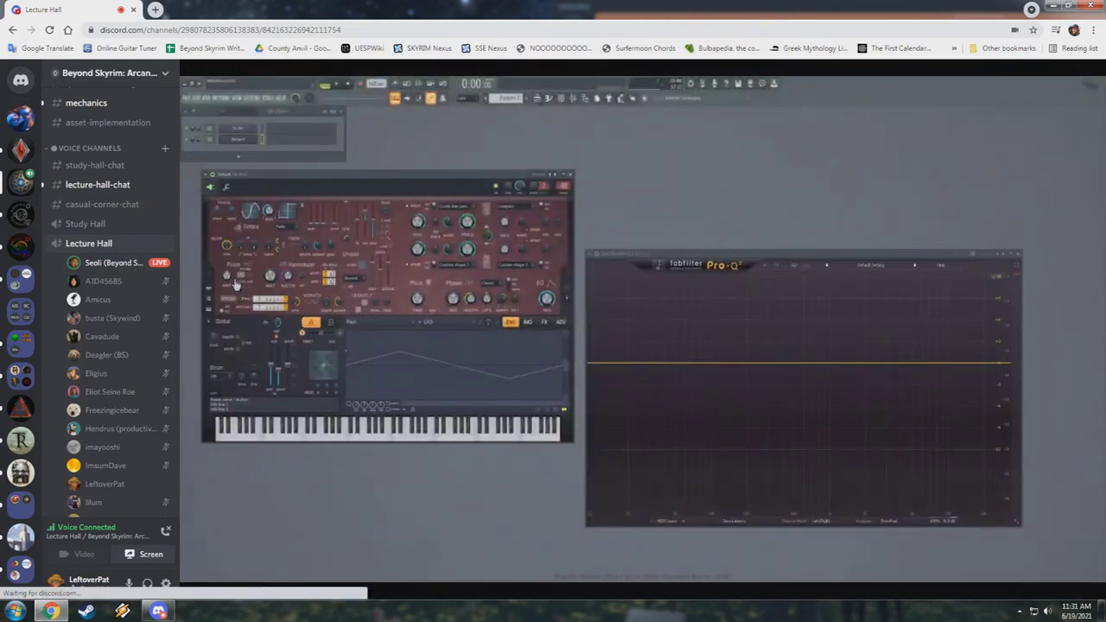
- Raise the pitch LFO triangle to nearly full height and vary its speed around 1.5 cycles
click(1089, 573)
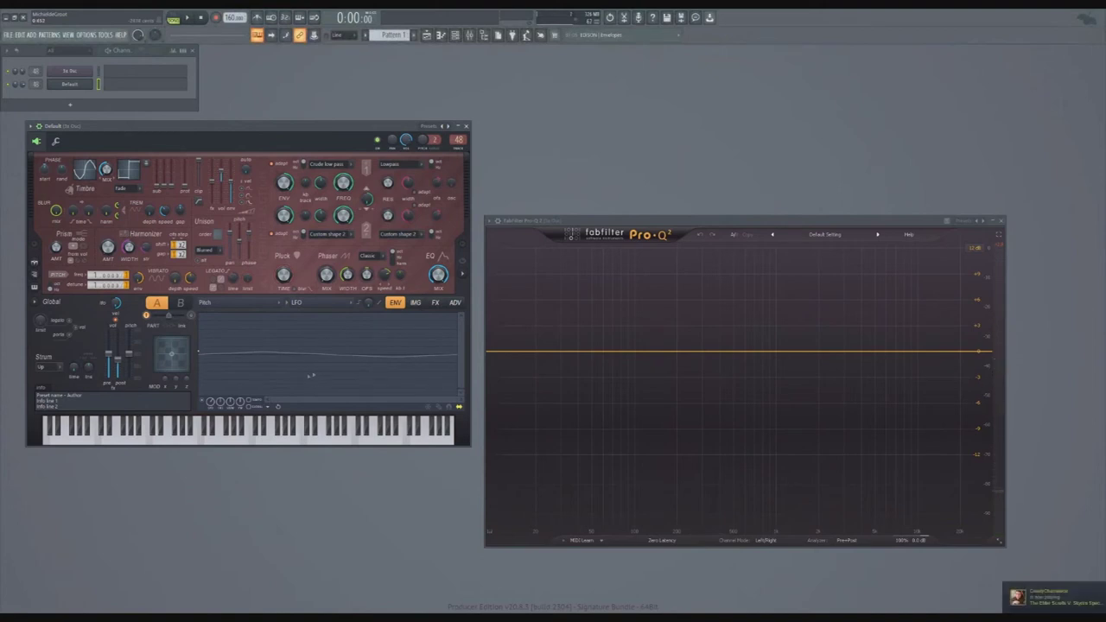
drag(200, 353, 199, 339)
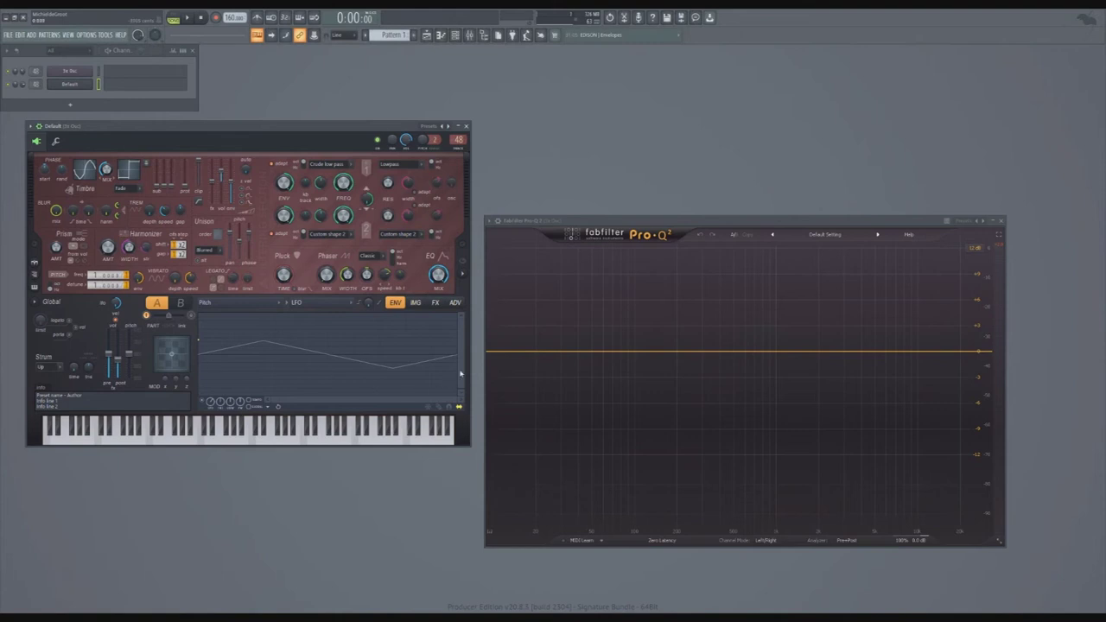
drag(210, 402, 210, 377)
mouse_move(210, 402)
mouse_down()
mouse_move(210, 370)
mouse_move(210, 402)
mouse_up()
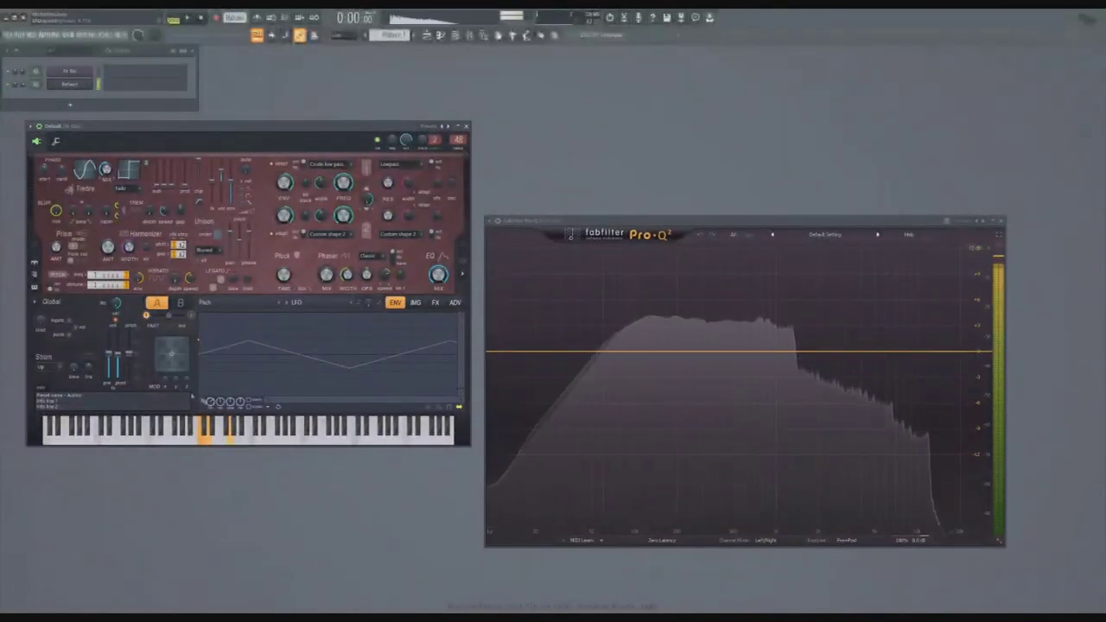
mouse_move(210, 401)
mouse_down()
mouse_move(210, 385)
mouse_move(210, 398)
mouse_up()
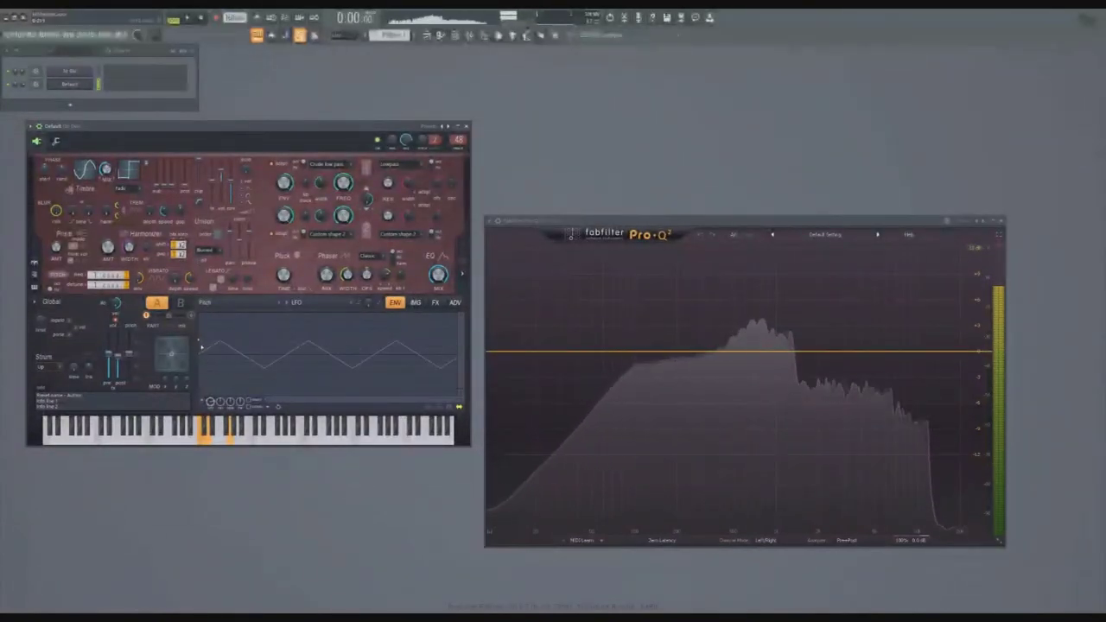
mouse_move(200, 341)
mouse_down()
mouse_move(199, 321)
mouse_move(197, 354)
mouse_up()
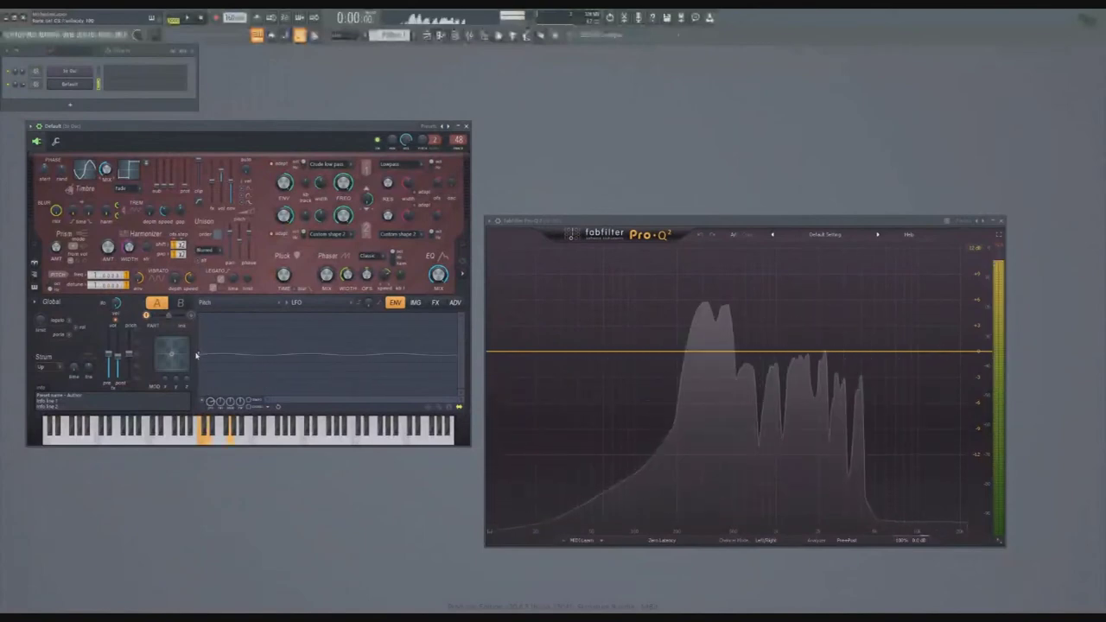
- Speed up the pitch LFO, set tension to about -60%, raise its peak, then return to Envelope
drag(210, 401, 210, 386)
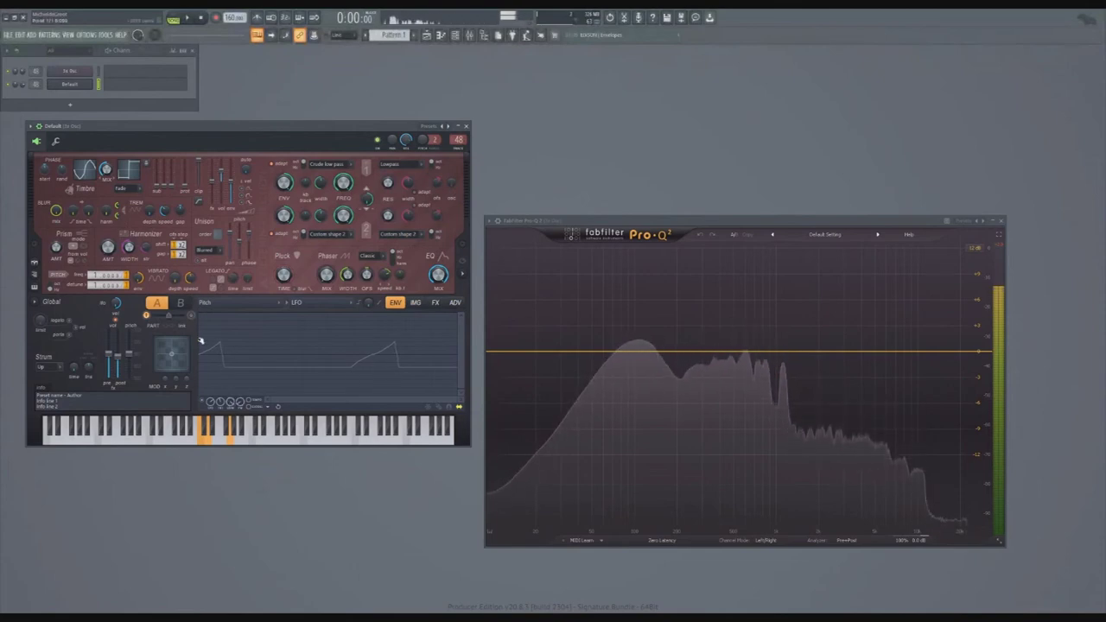
drag(220, 401, 229, 431)
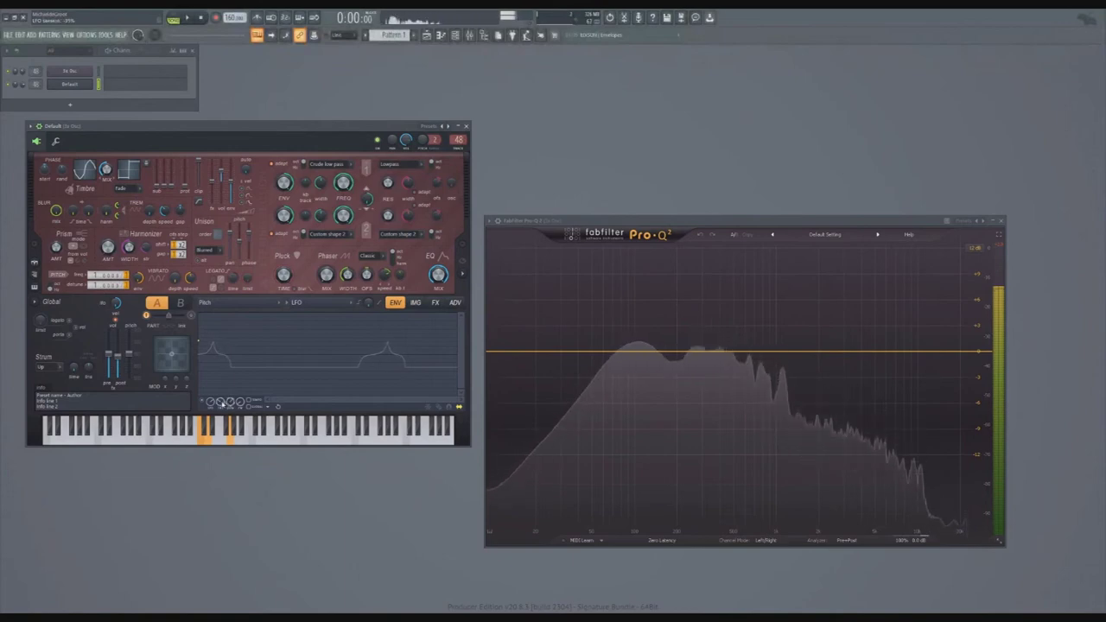
drag(199, 340, 197, 326)
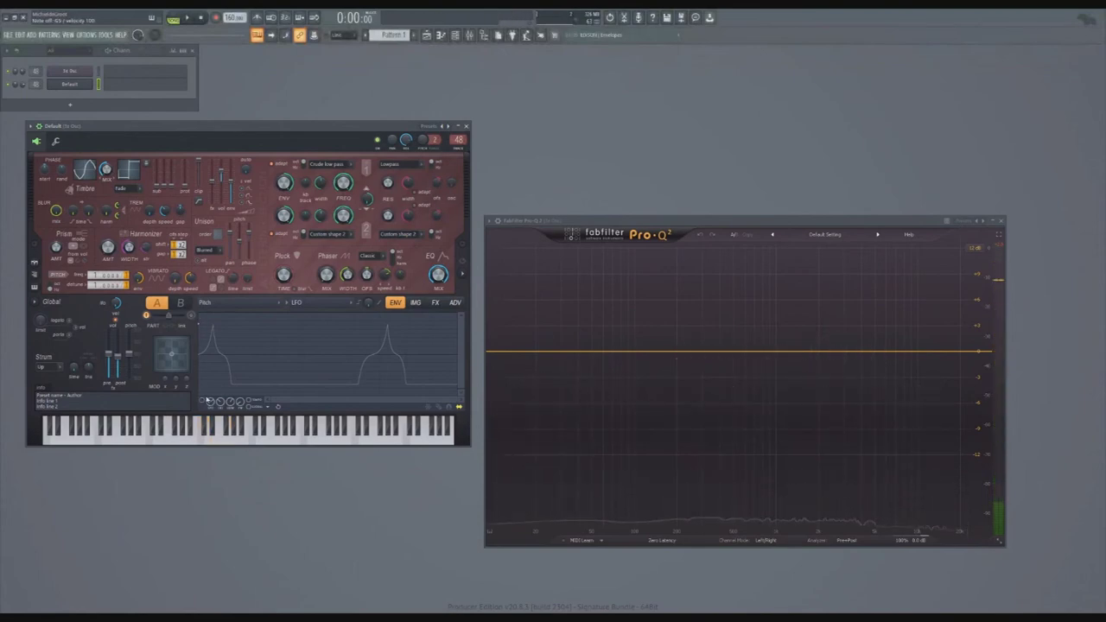
click(296, 302)
click(305, 316)
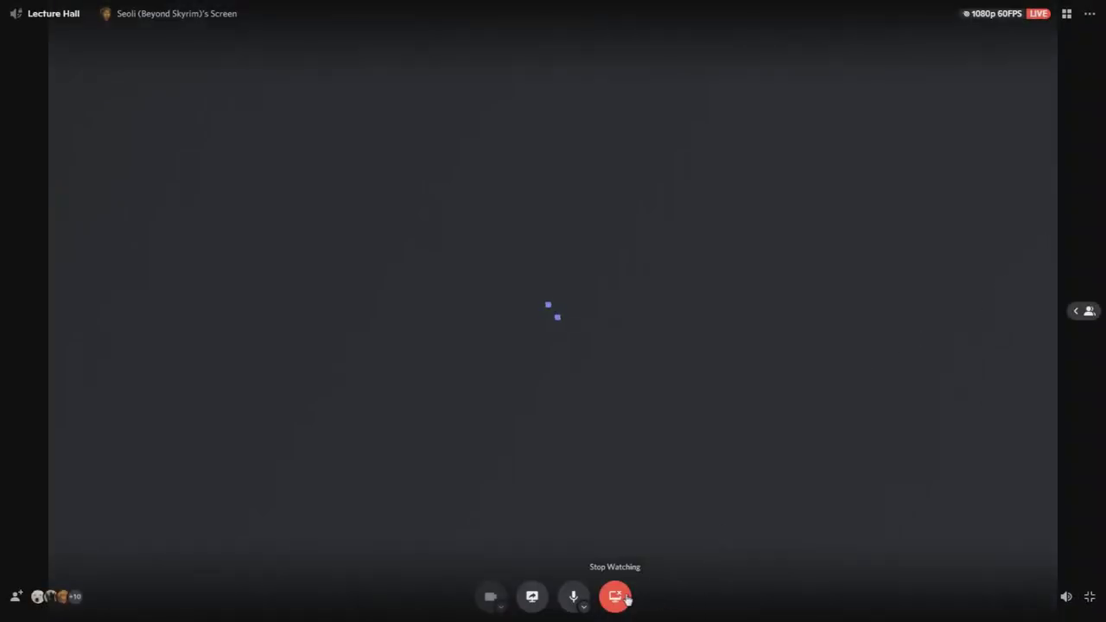
- Reconnect the Lecture Hall stream via Stop Watching, then Watch Stream on the first tile
click(626, 598)
click(166, 86)
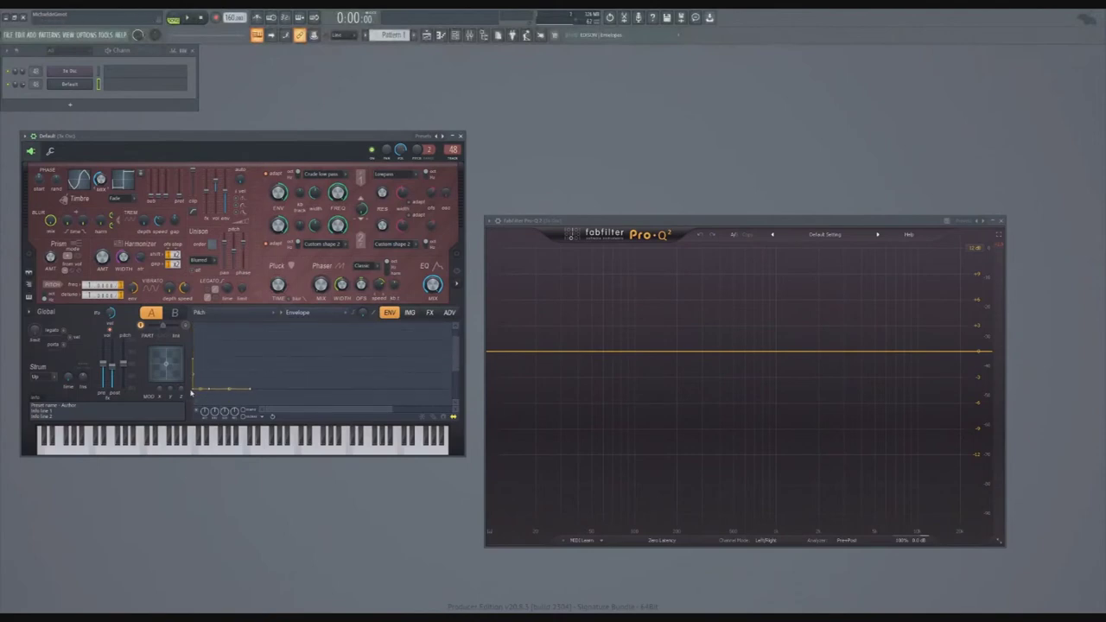
- Drag a pitch envelope point right into a falling slope and play a note with Z
drag(193, 391, 208, 391)
key(z)
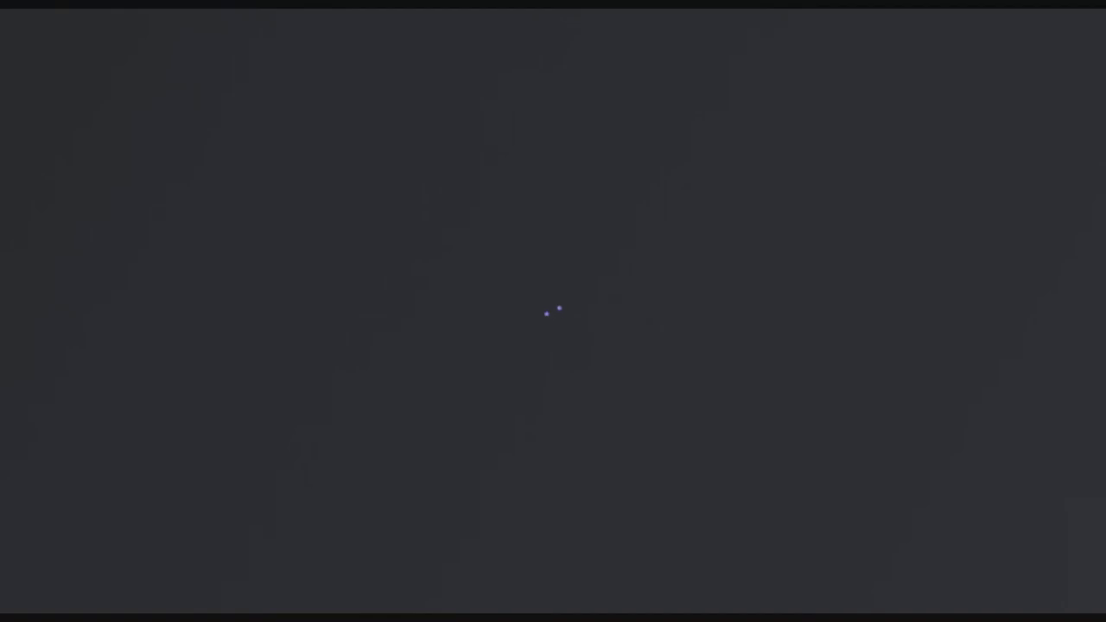
- Reload the stalled stream via Stop Watching, then Watch Stream on the streamer's tile
click(614, 594)
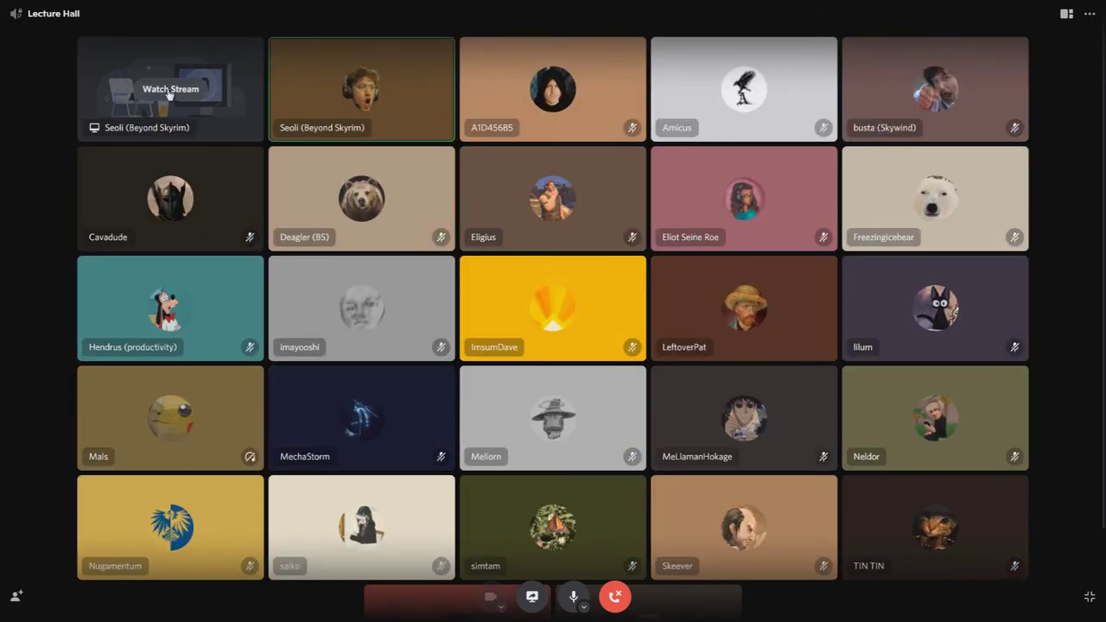
click(170, 89)
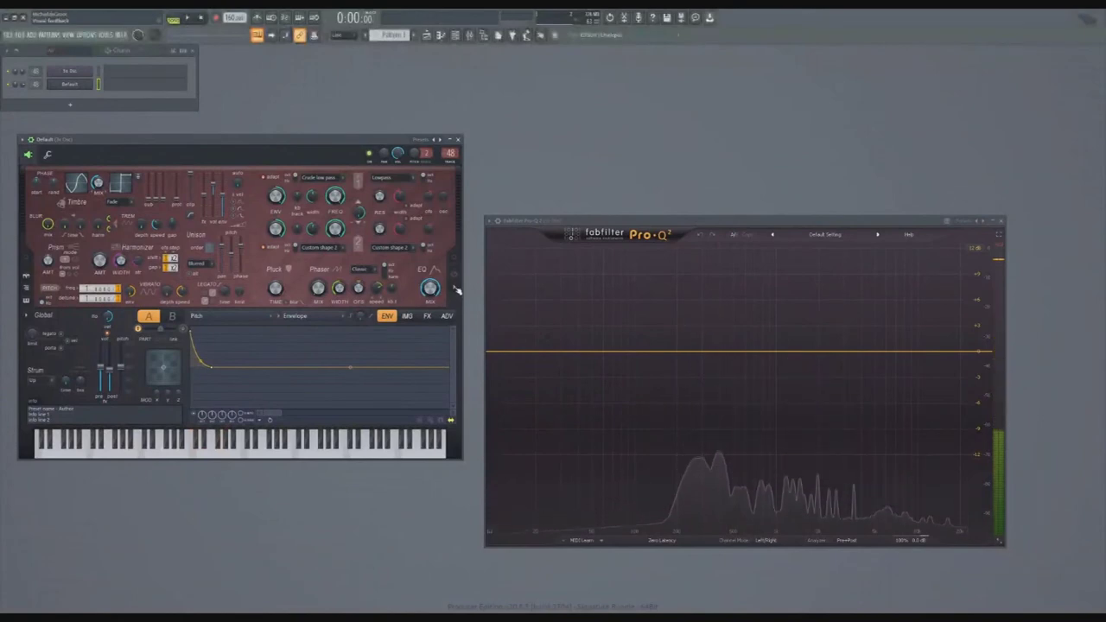
- Show Harmor's side spectrum panel, move Pro-Q 2 to the right, and set Prism amount to 52%
drag(217, 161, 216, 155)
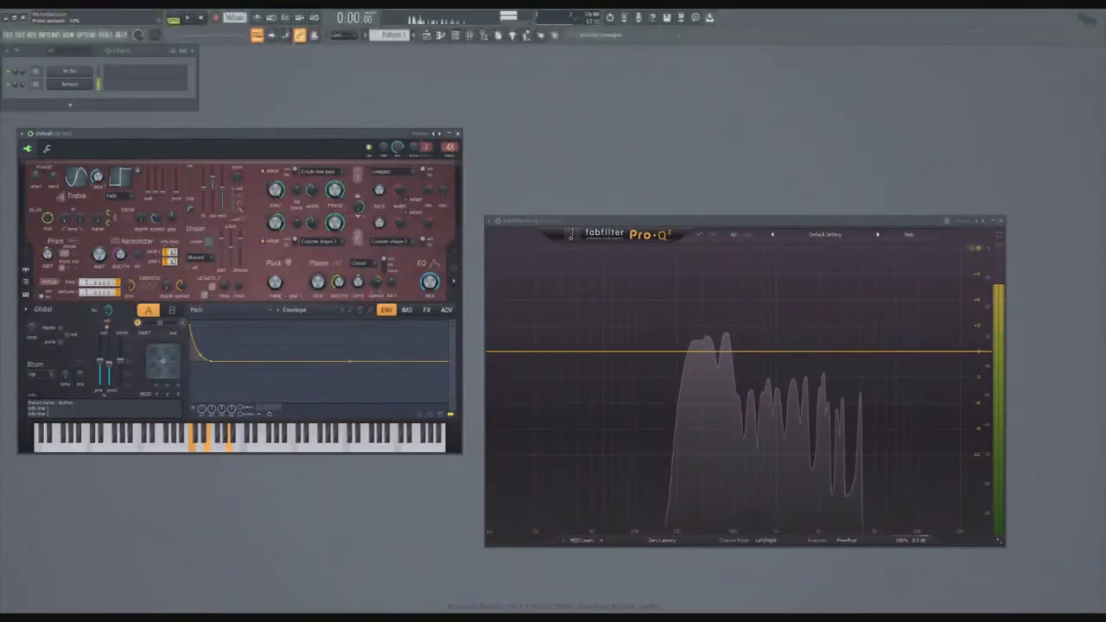
click(454, 281)
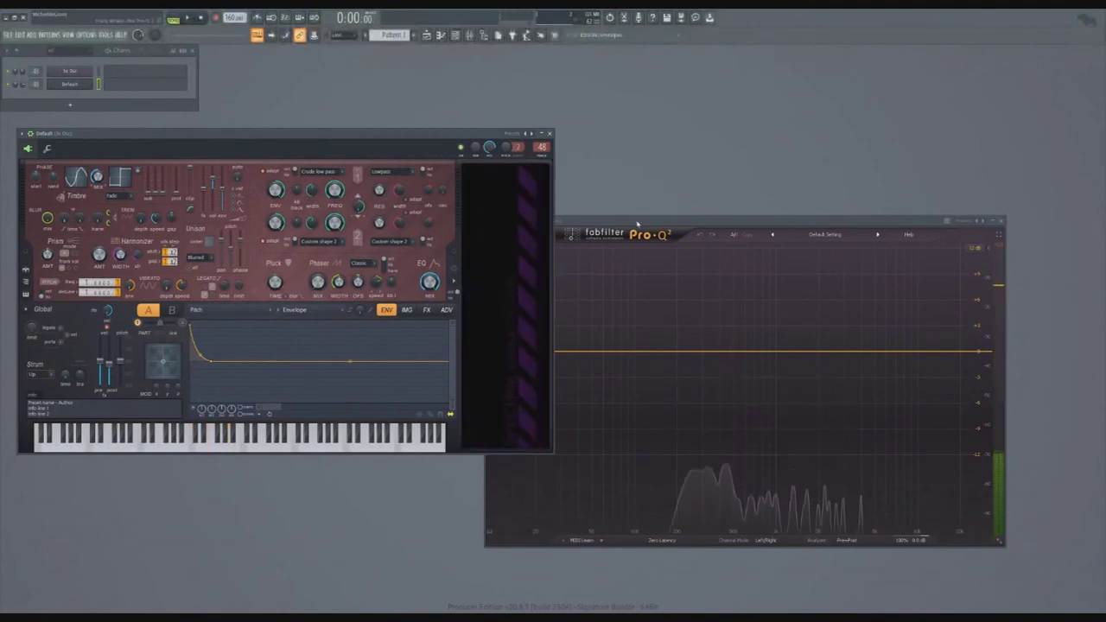
drag(637, 223, 723, 210)
drag(248, 138, 241, 126)
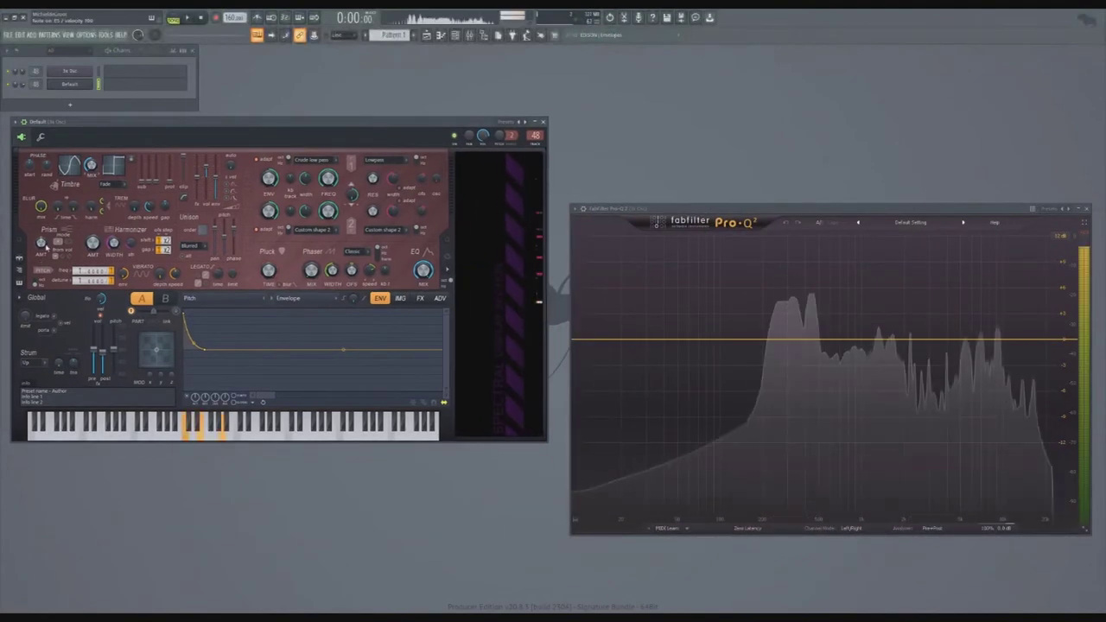
drag(40, 244, 41, 235)
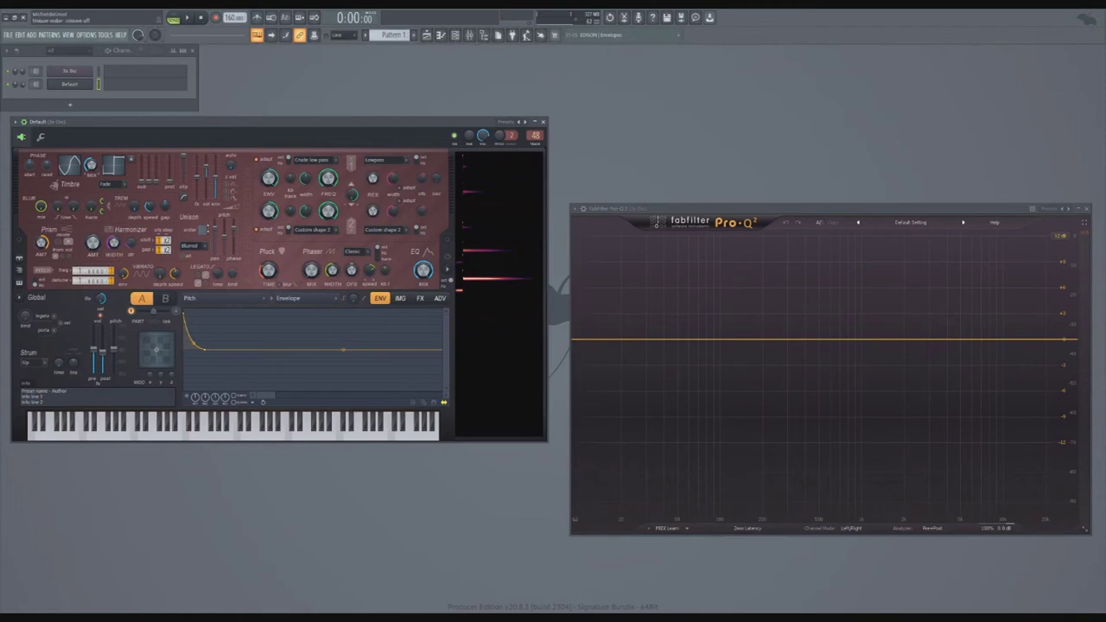
- Set Harmor's unison order to 5 and choose Mastering as the FX compression mode
drag(202, 230, 202, 211)
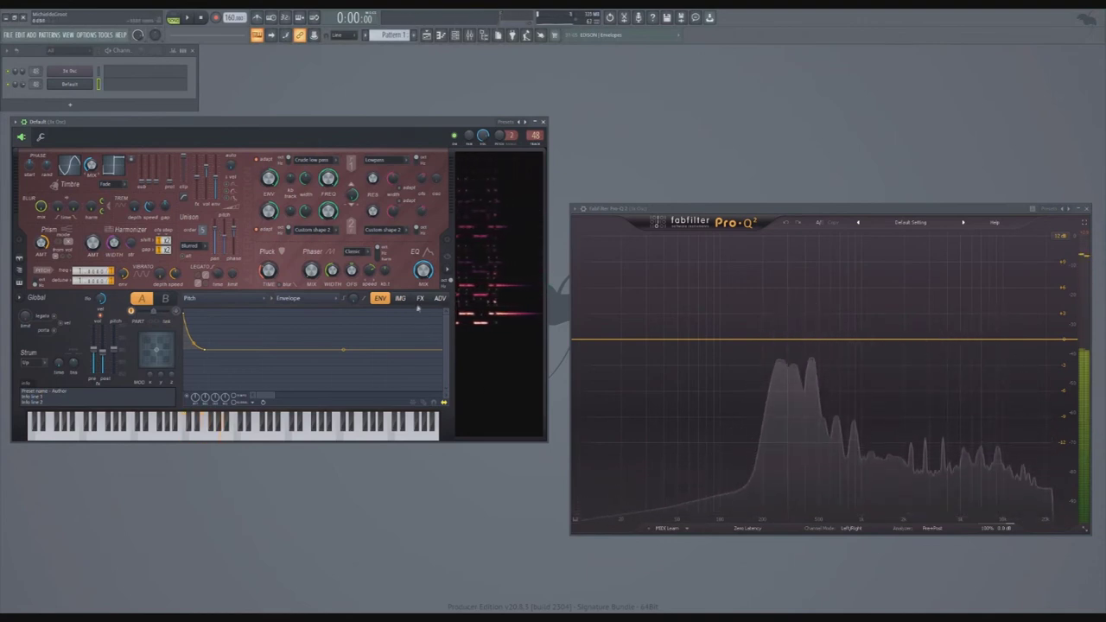
click(420, 298)
click(384, 391)
click(390, 411)
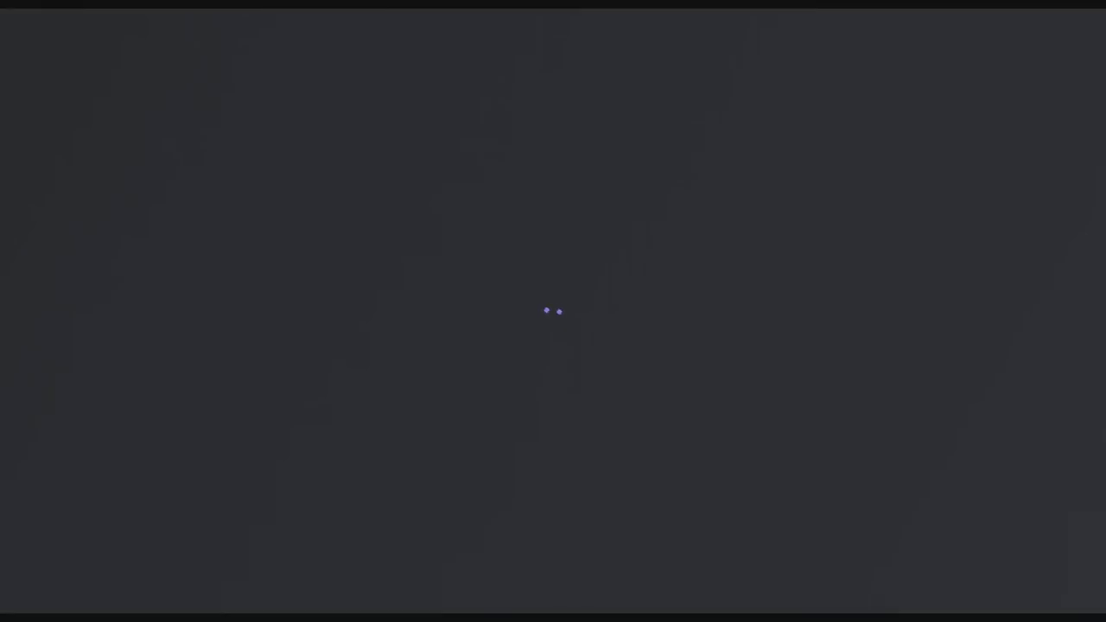
- Leave the stuck Discord stream, give it a happy-face rating, and start watching again
click(614, 595)
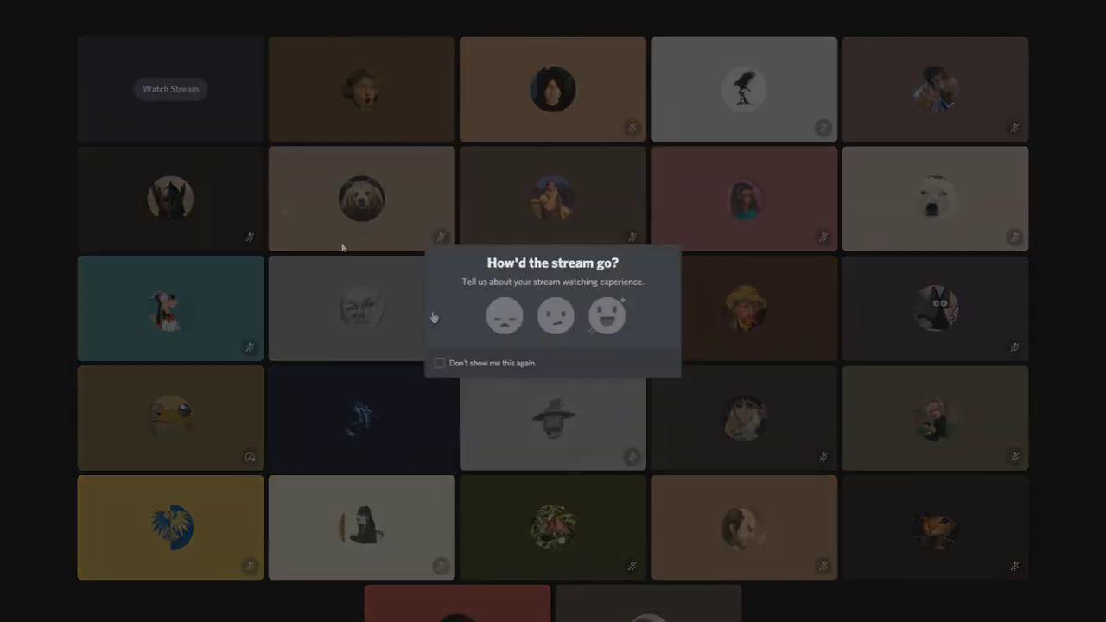
click(591, 315)
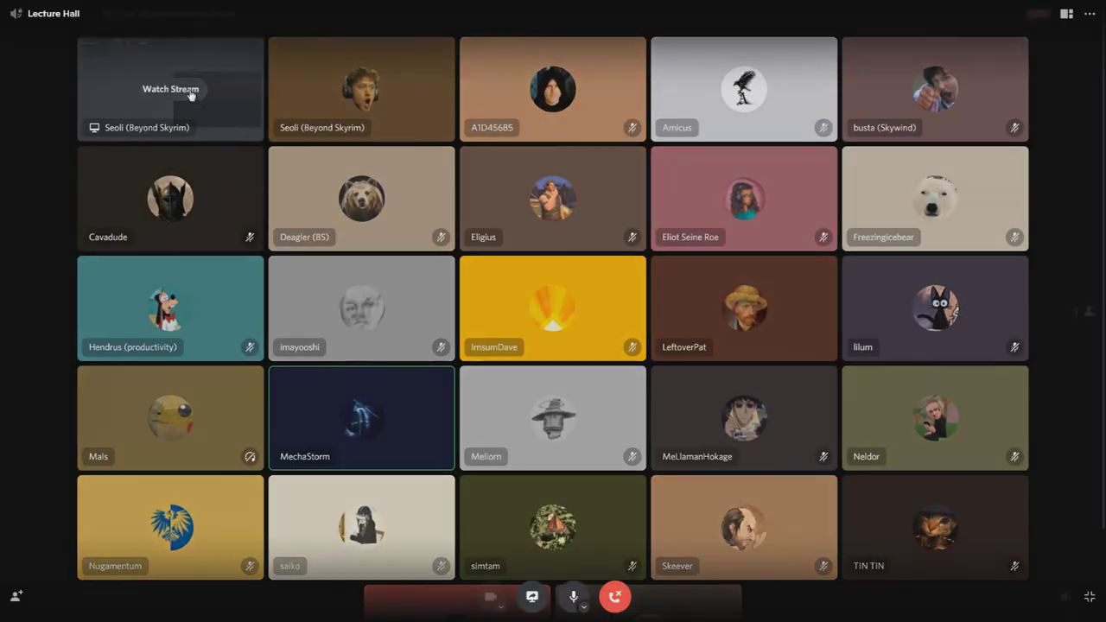
click(189, 93)
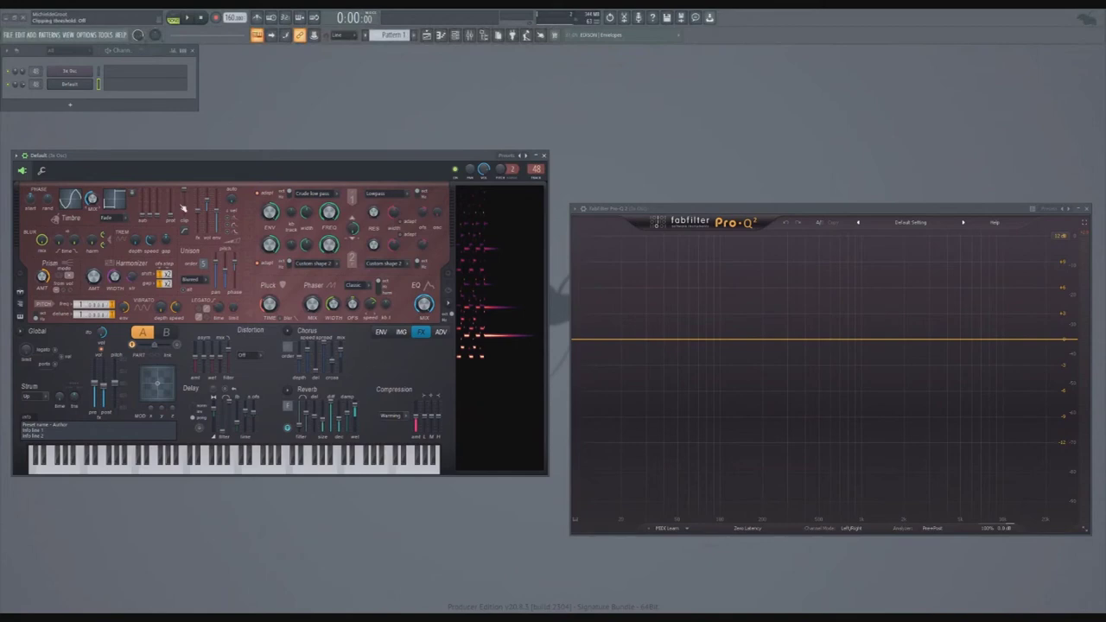
- Nudge the Harmor window slightly, then close it with Escape
drag(181, 168, 183, 171)
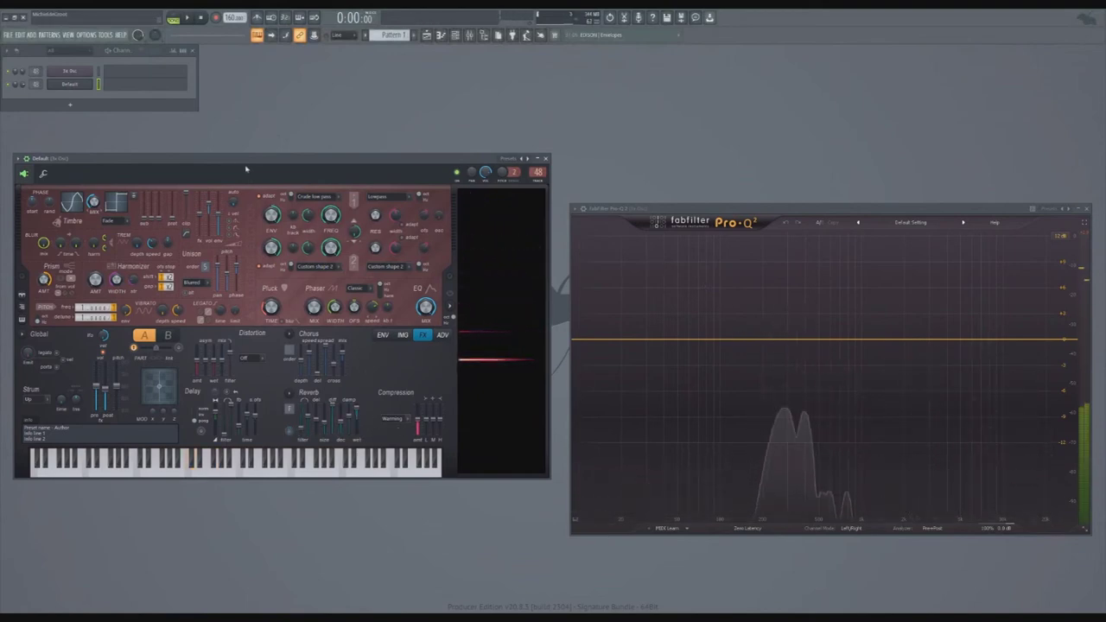
key(Escape)
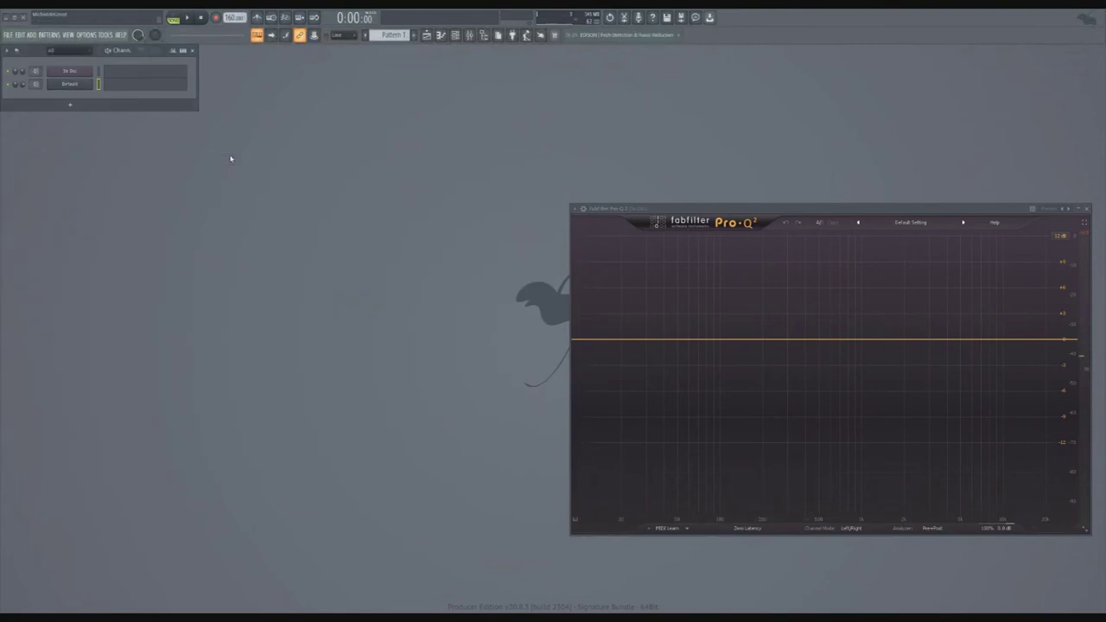
- Add a new Harmor channel from the Plugin Picker and load its Default preset
key(F8)
click(173, 260)
click(63, 134)
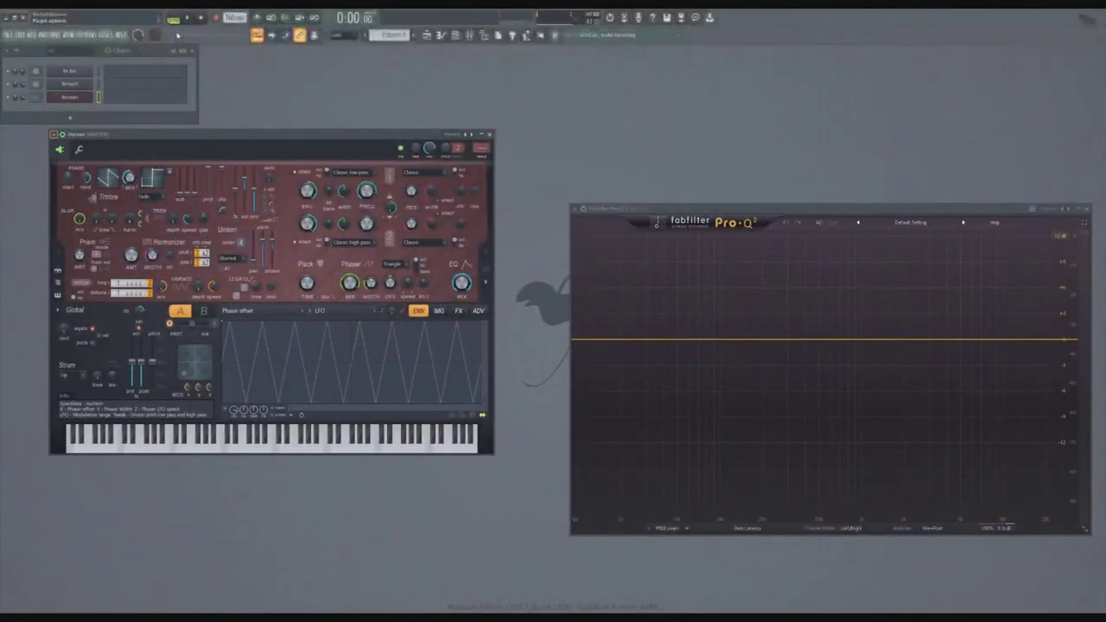
click(172, 33)
- Lower Harmor's main volume to 15% and set its unison order to 5
drag(142, 362, 141, 380)
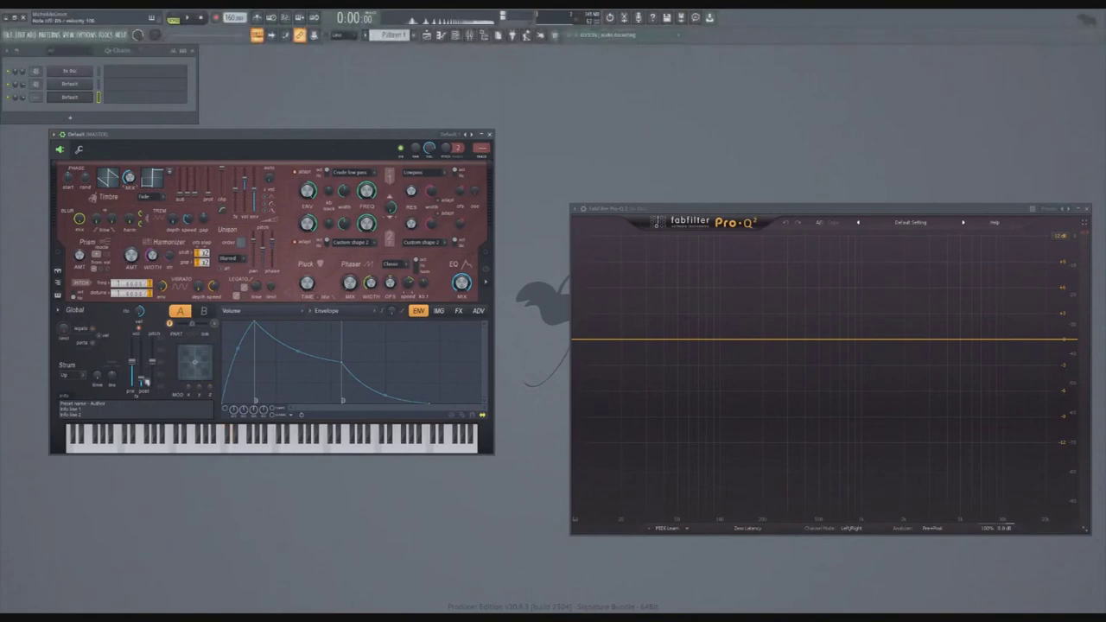
drag(241, 243, 241, 229)
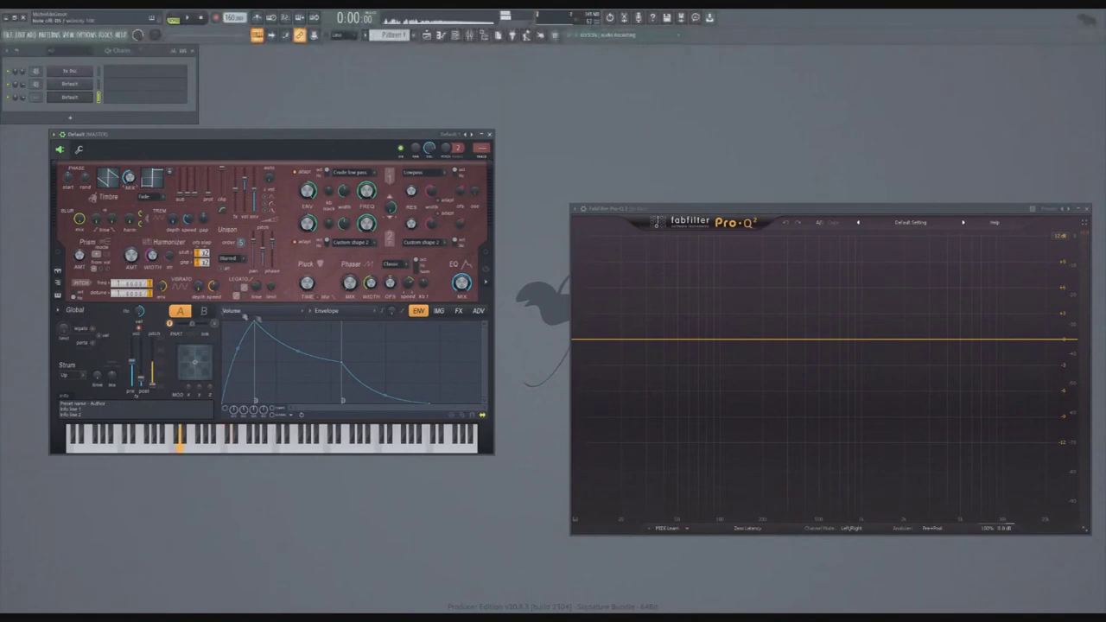
click(458, 310)
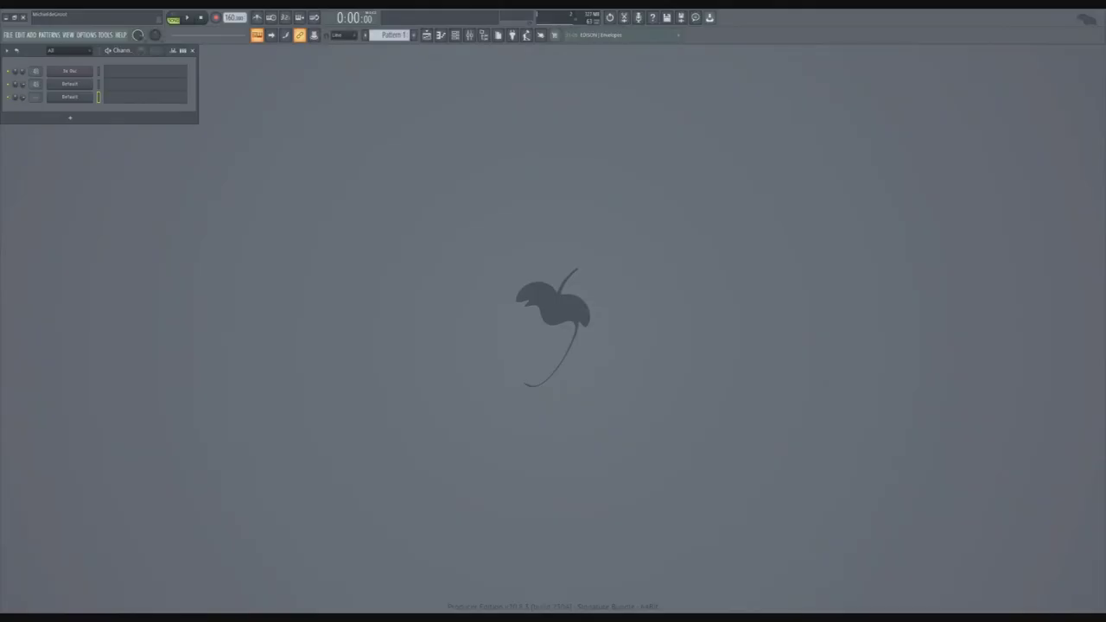
- Open the third channel's Harmor, reposition it, raise Distortion amount to 79% and nudge Phaser mix
click(79, 95)
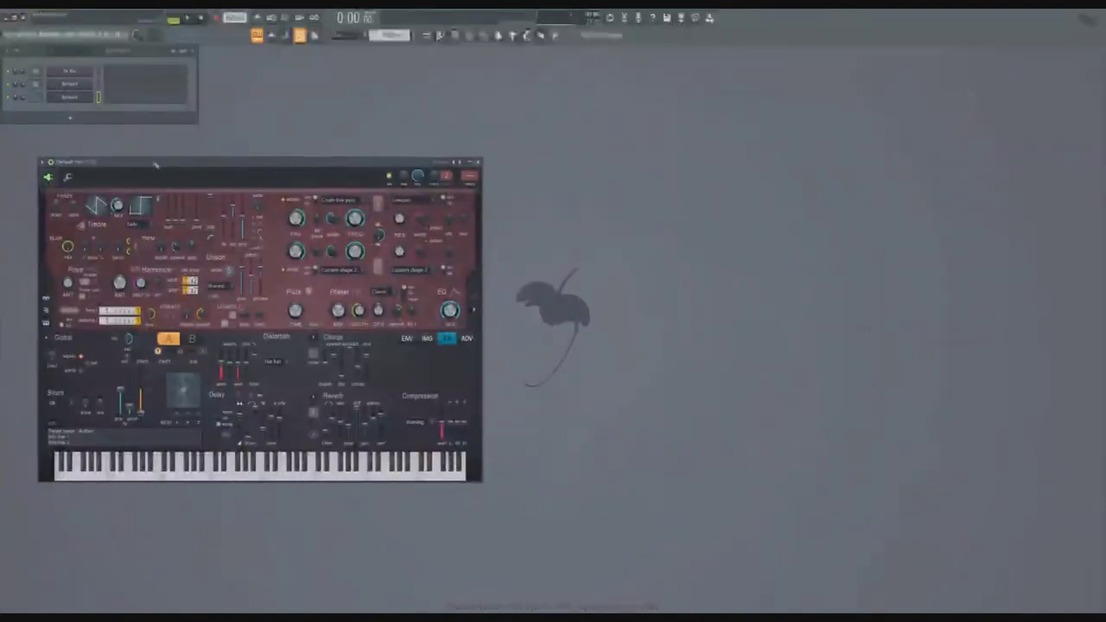
drag(159, 165, 235, 200)
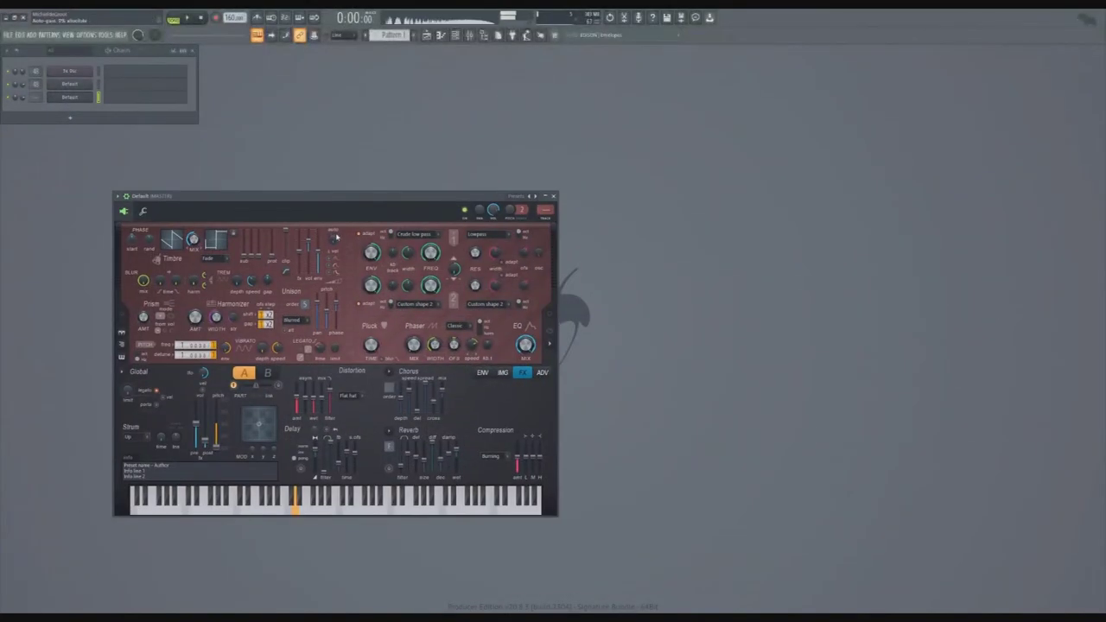
drag(299, 399, 302, 394)
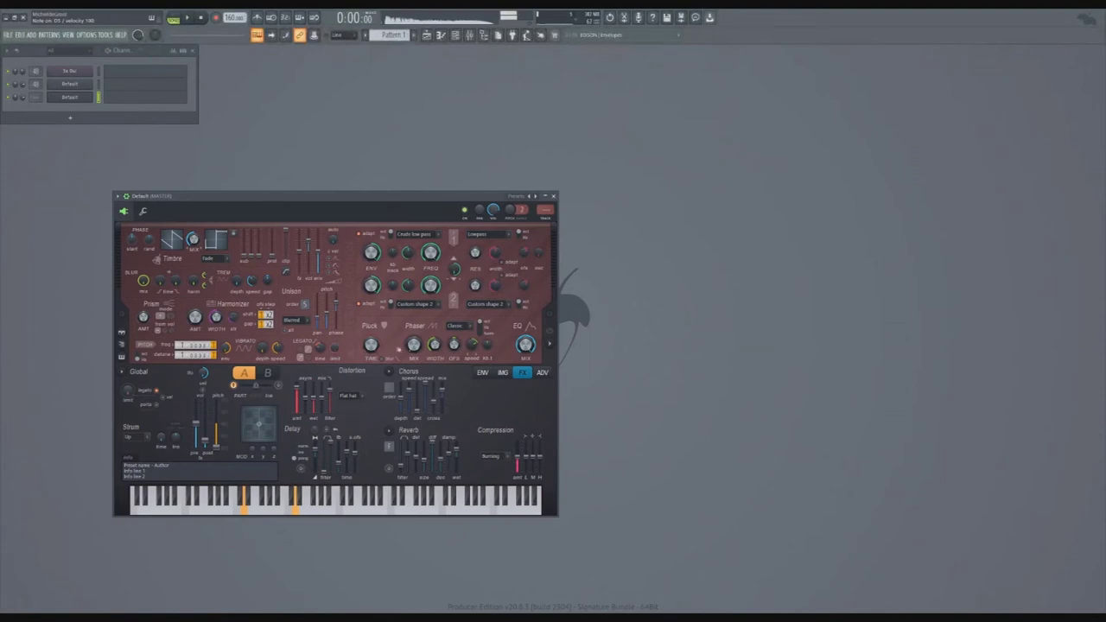
drag(414, 345, 414, 335)
click(479, 443)
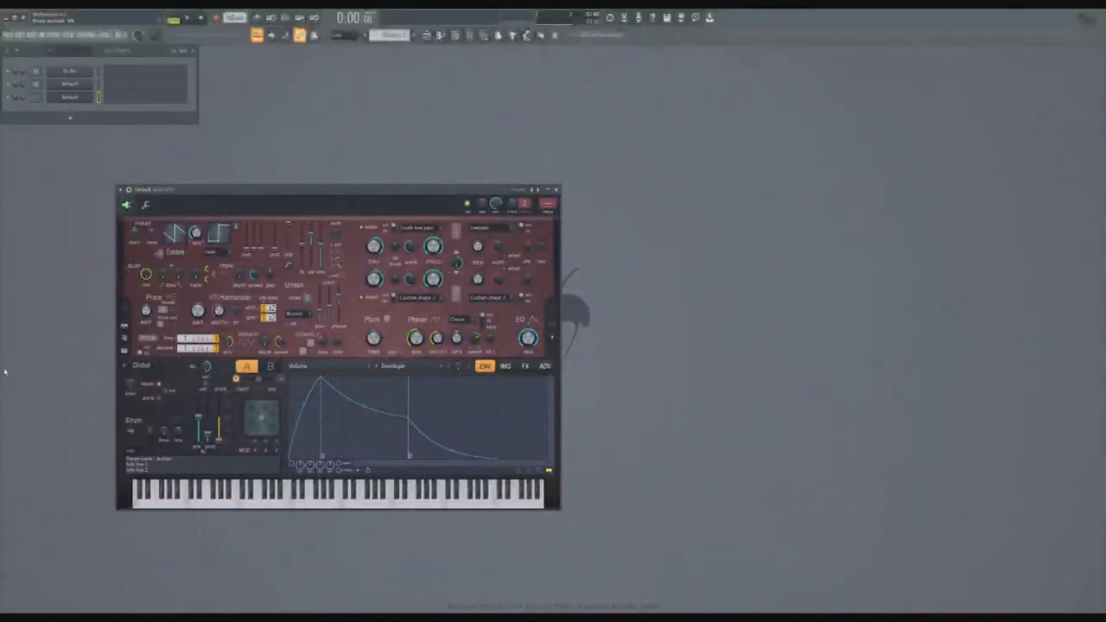
- Reset Harmor's main pitch to +0 cent and turn legato off
drag(311, 191, 317, 157)
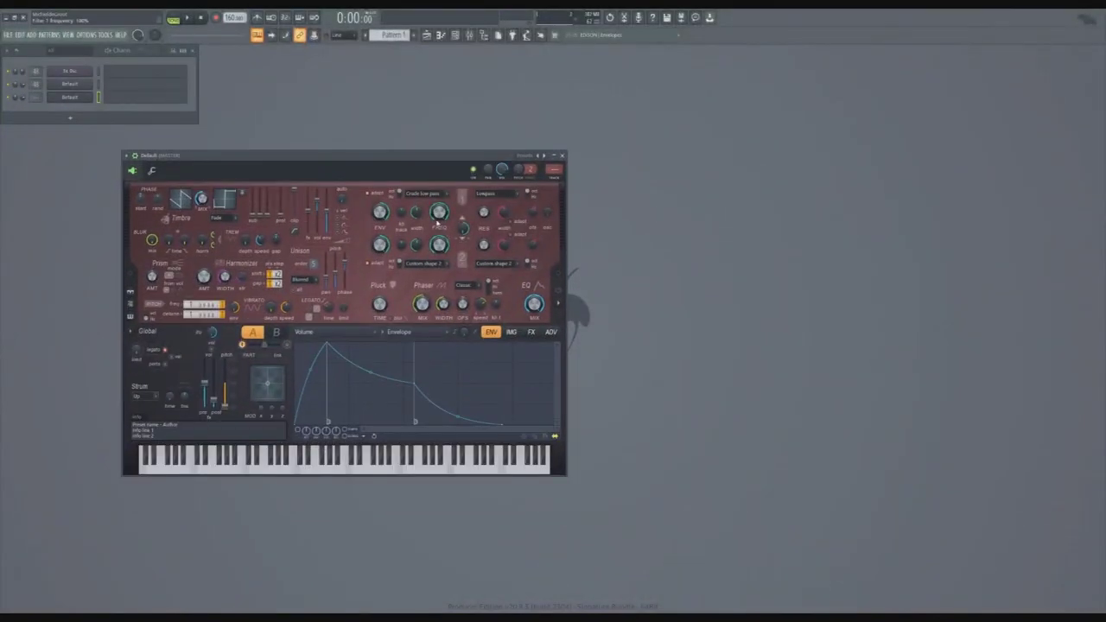
click(558, 304)
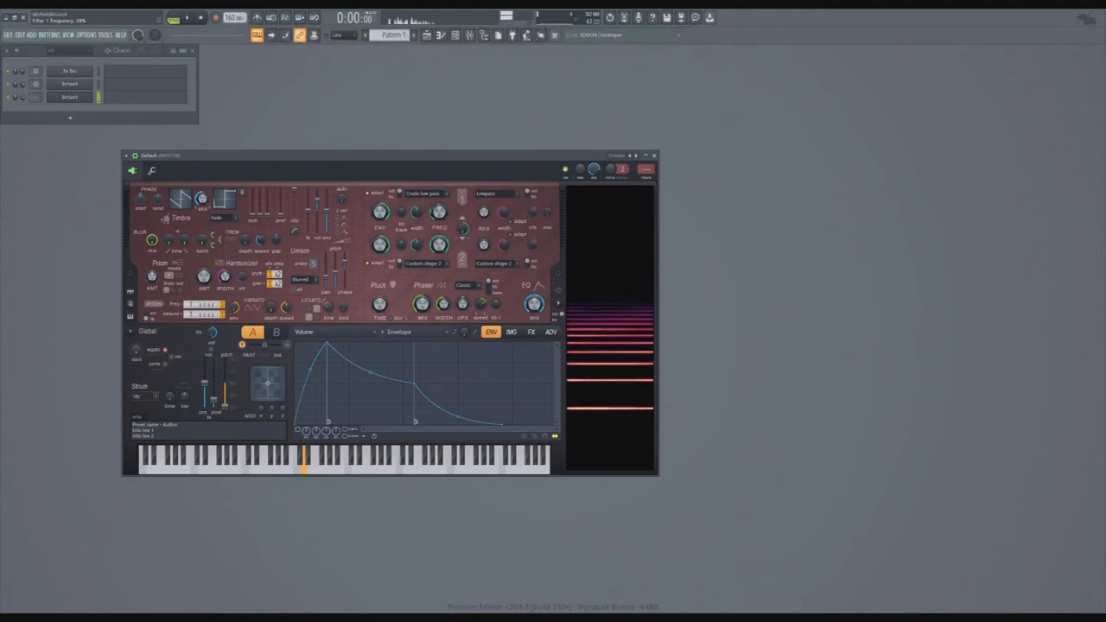
drag(225, 406, 224, 383)
click(165, 349)
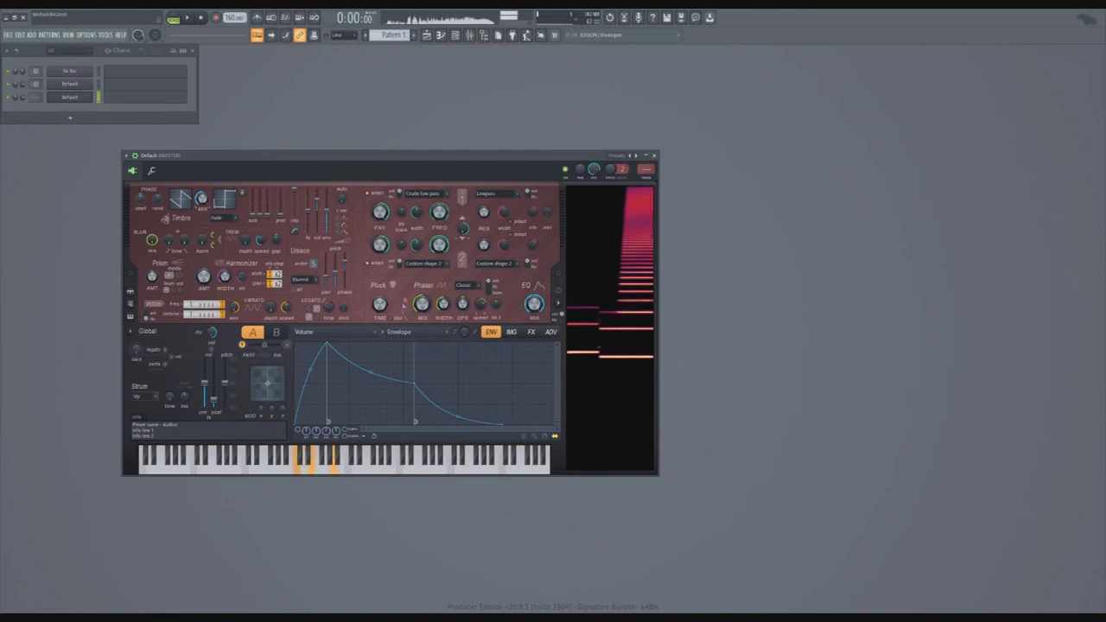
- On the effects page, set distortion type to Off and raise the chorus order
click(532, 333)
click(357, 355)
click(360, 366)
click(491, 333)
click(529, 334)
drag(401, 345, 401, 336)
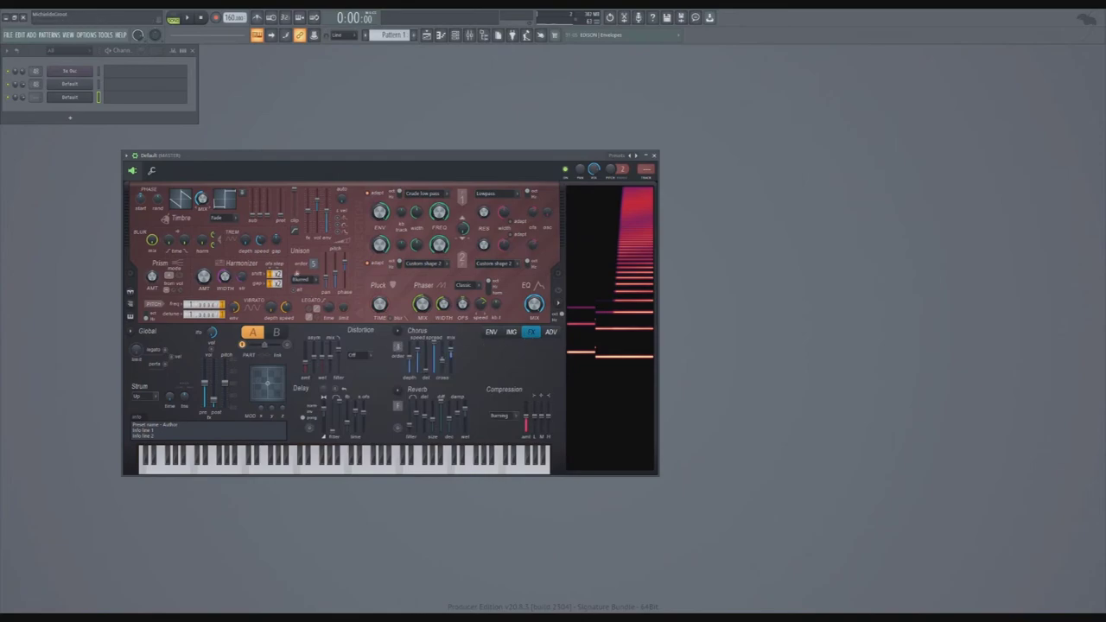
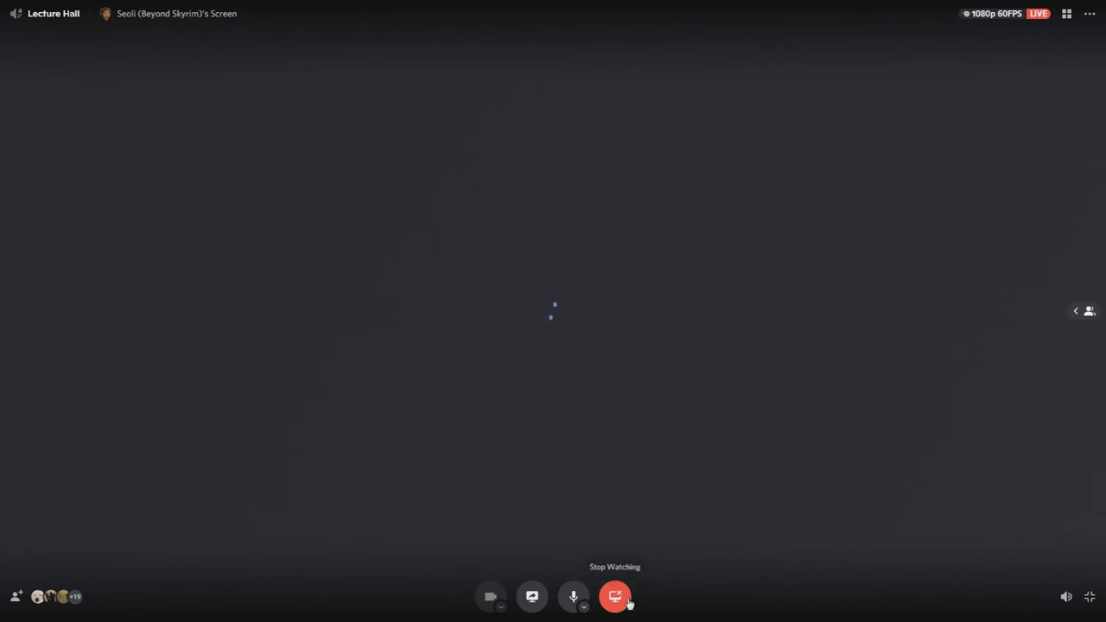
- Leave the Discord stream, rate it with the happy face, and rejoin the screen share
click(614, 596)
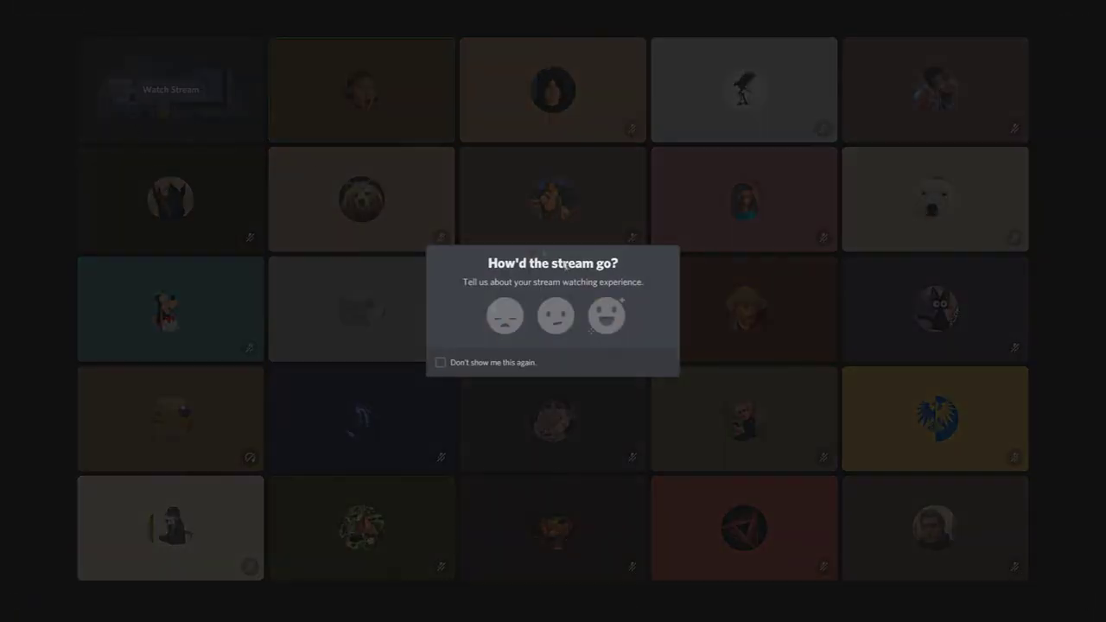
click(606, 315)
click(183, 97)
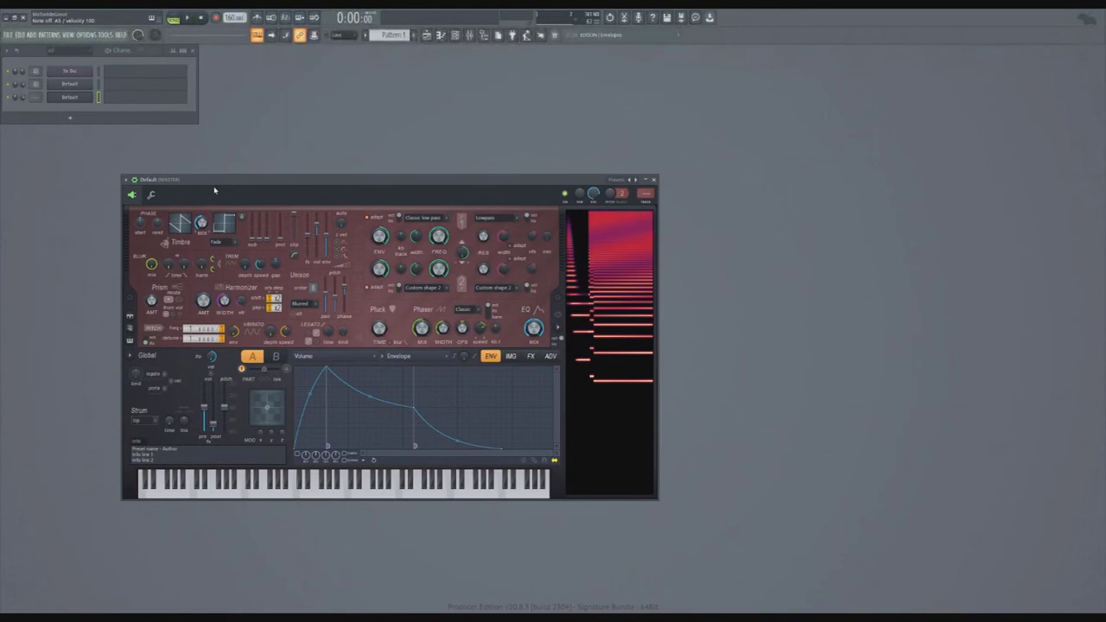
- Close Harmor's plugin window and select the second channel in the Channel Rack
key(Escape)
click(99, 85)
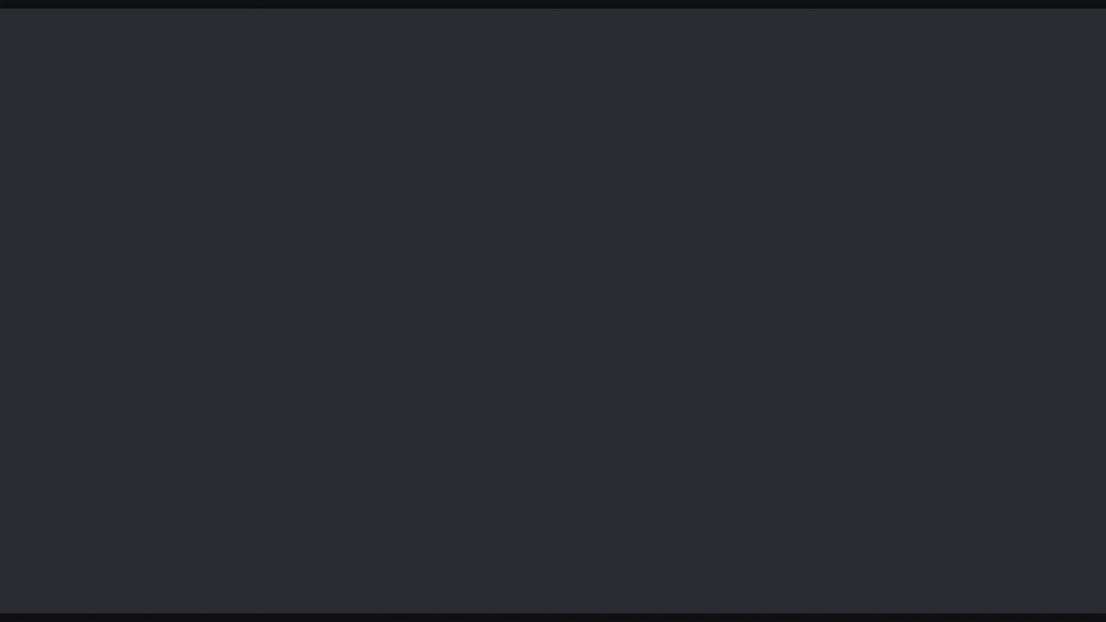
- Leave the stalled Discord screen share and rejoin it from the participant grid
click(614, 598)
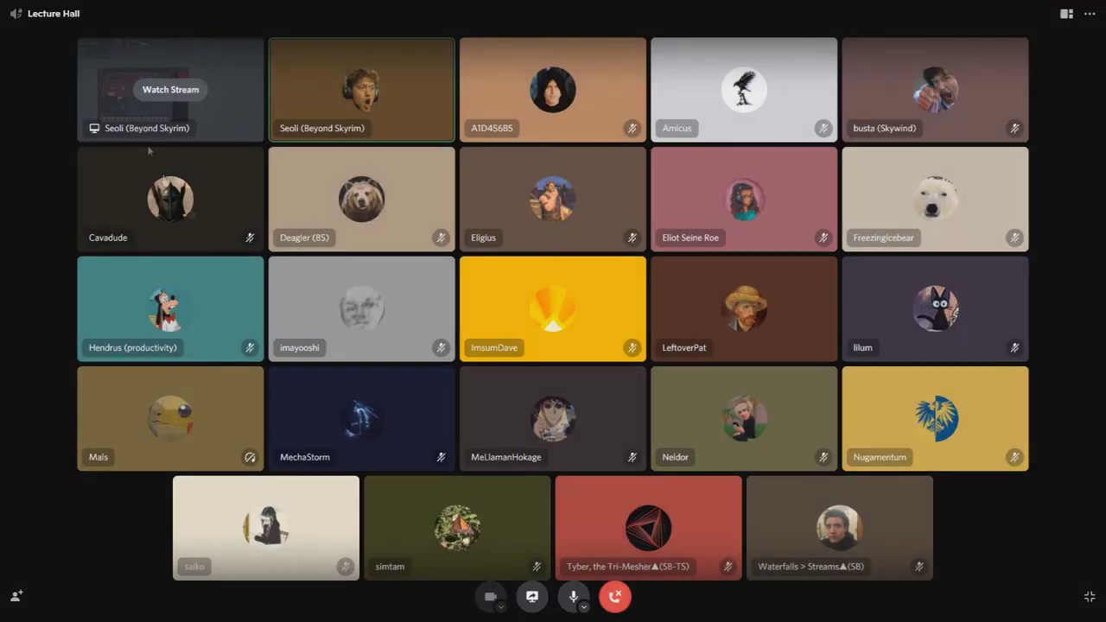
click(148, 95)
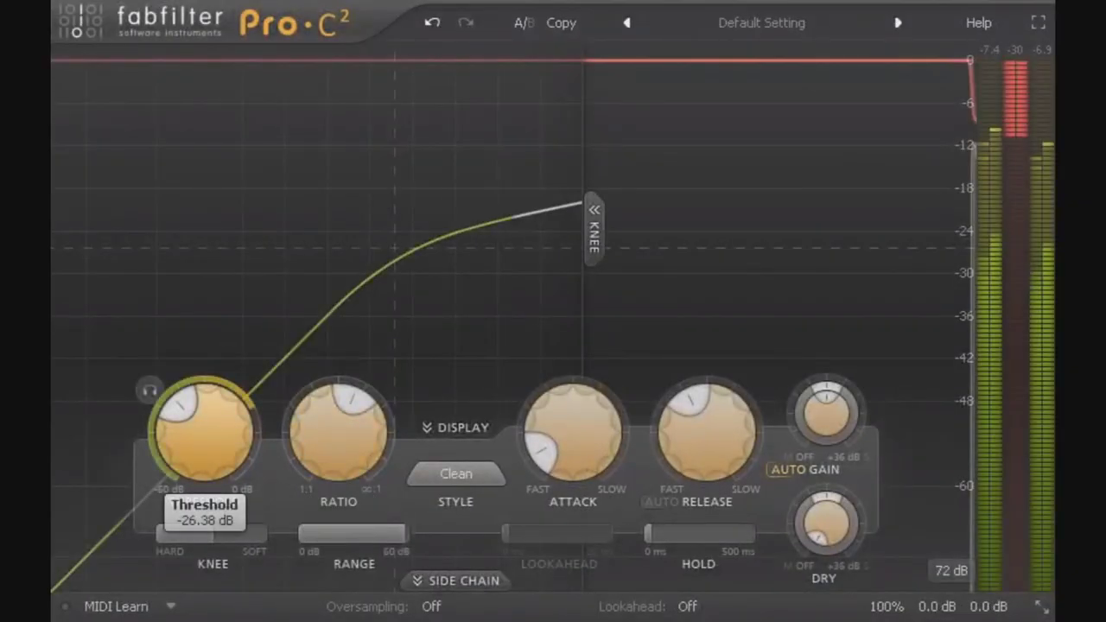
- Set Pro-C 2 threshold to about -57 dB, ratio above 3.6:1, and wet gain to +14.5 dB
drag(205, 432, 204, 470)
drag(826, 412, 826, 389)
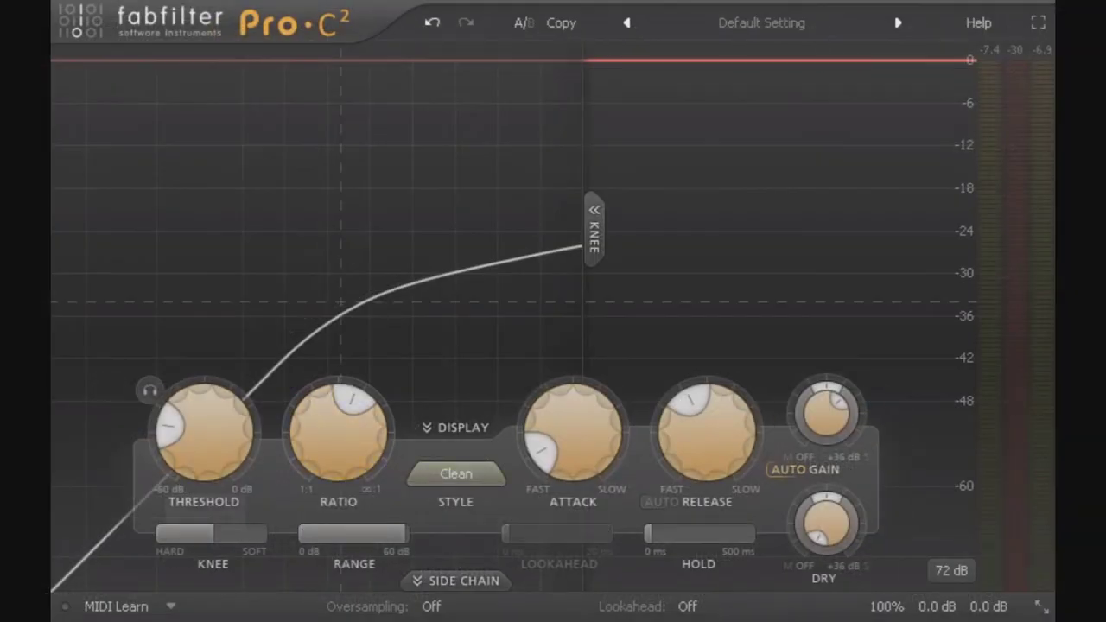
mouse_move(203, 430)
mouse_down()
mouse_move(204, 474)
mouse_move(204, 438)
mouse_up()
drag(826, 415, 825, 409)
drag(339, 432, 339, 402)
drag(204, 436, 204, 454)
drag(827, 413, 827, 398)
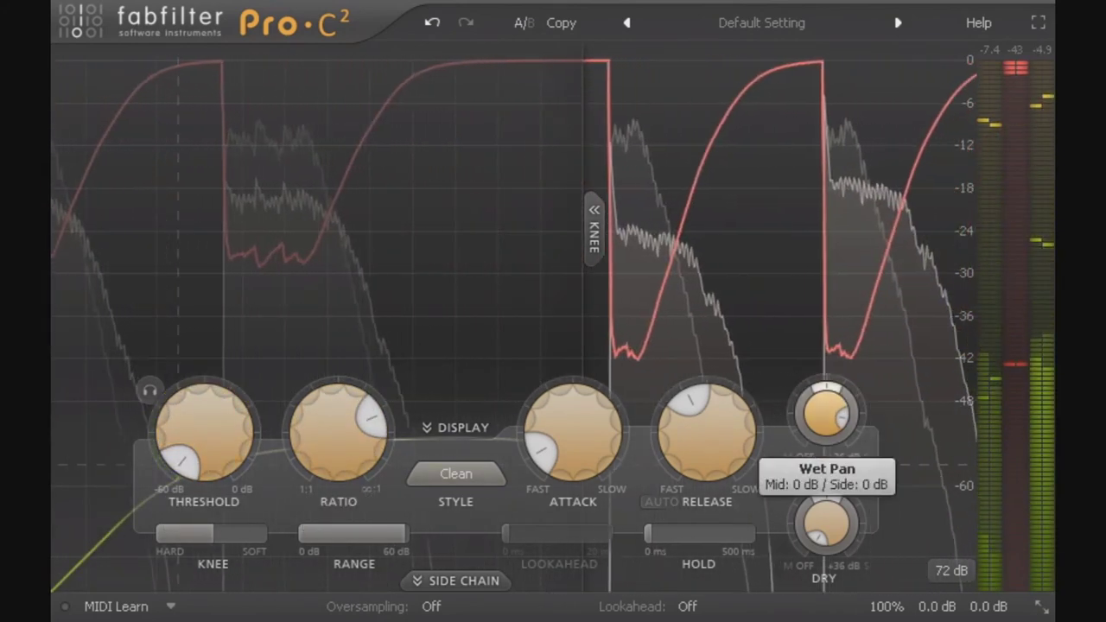
- Sweep Pro-C 2's Release from 10 ms to about 29.6 ms, then settle mid-range
mouse_move(706, 429)
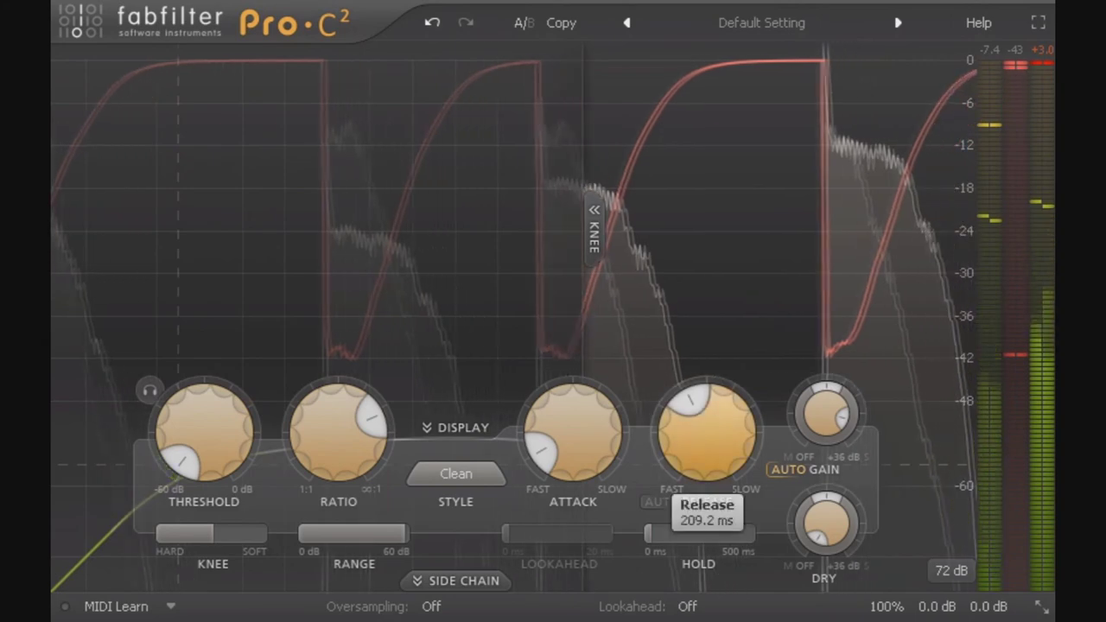
drag(706, 429, 707, 484)
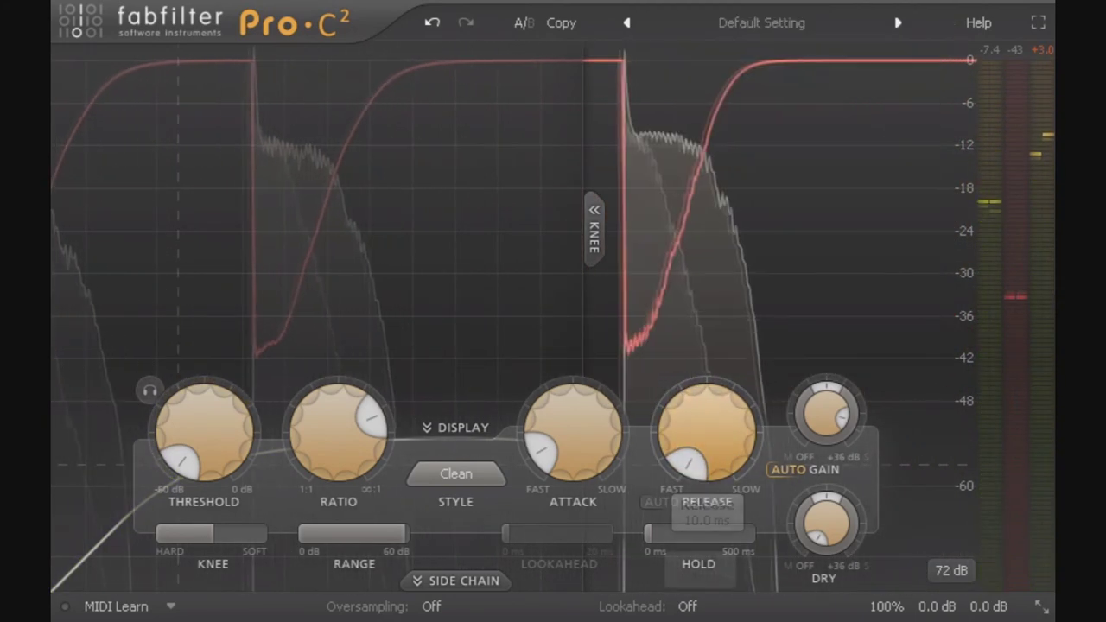
drag(707, 432, 707, 364)
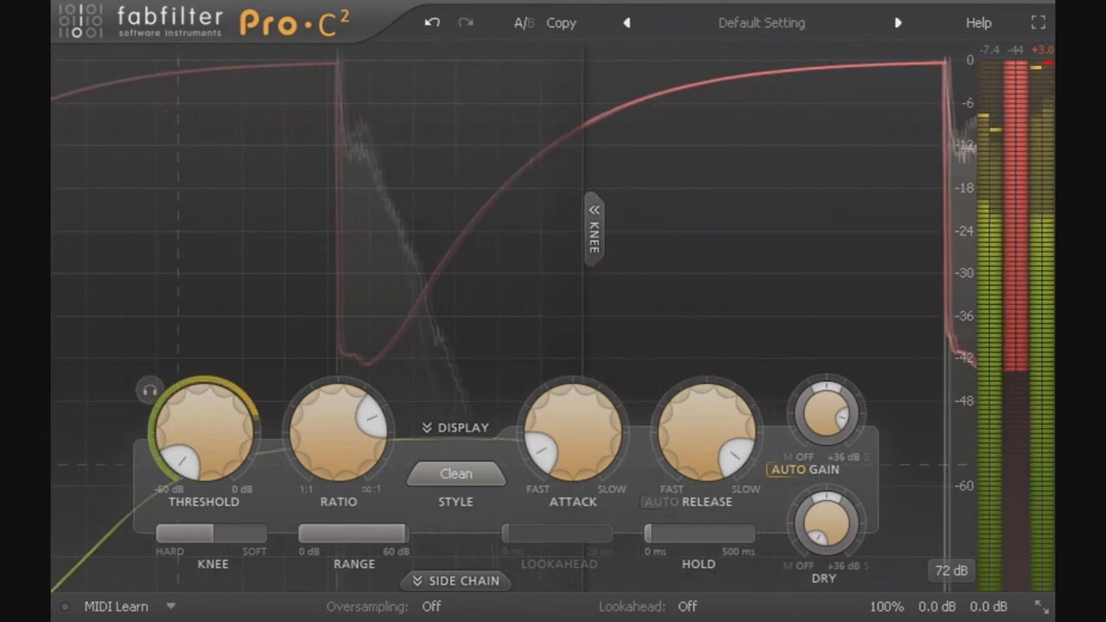
drag(706, 430, 707, 466)
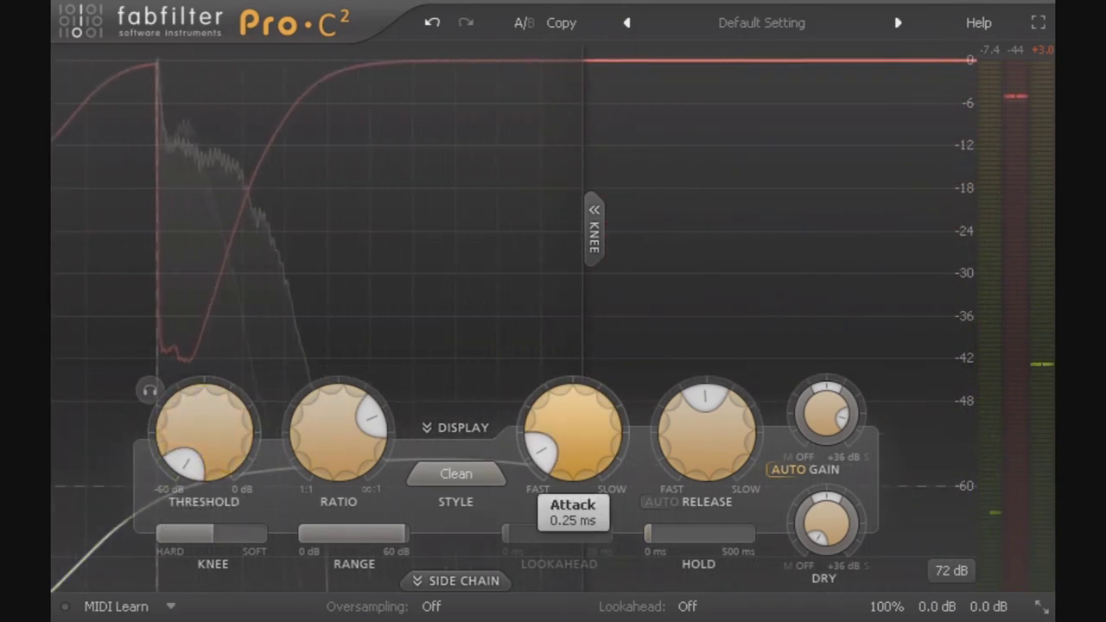
- Set Pro-C 2 attack 250 ms, release 167 ms, threshold -37.64 dB, wet gain +1.18 dB
drag(572, 432, 573, 285)
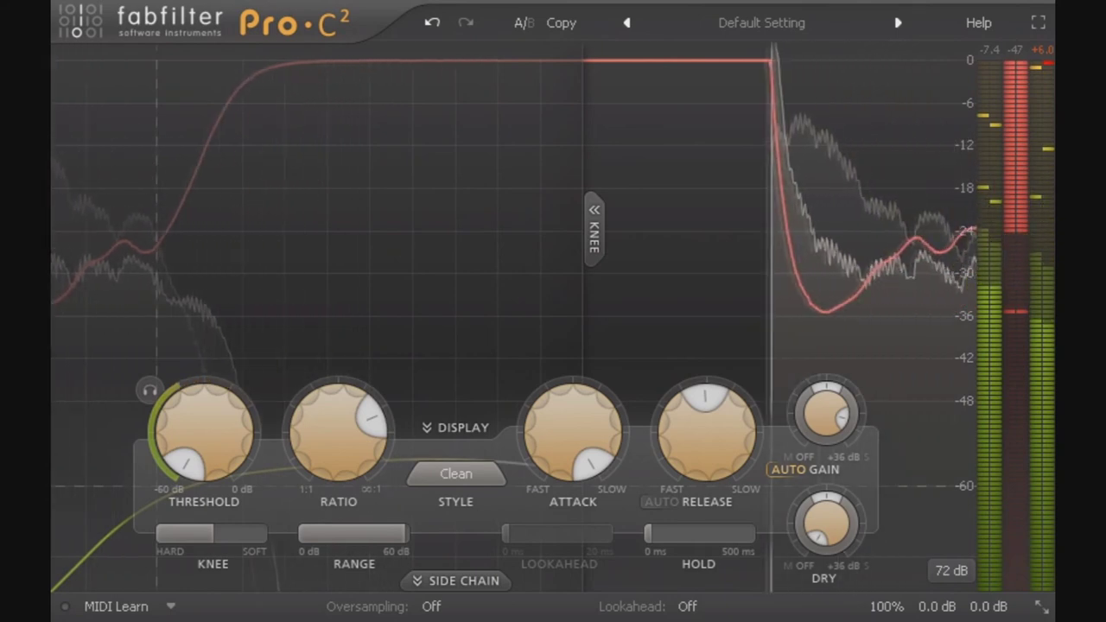
drag(707, 429, 707, 449)
drag(204, 429, 204, 406)
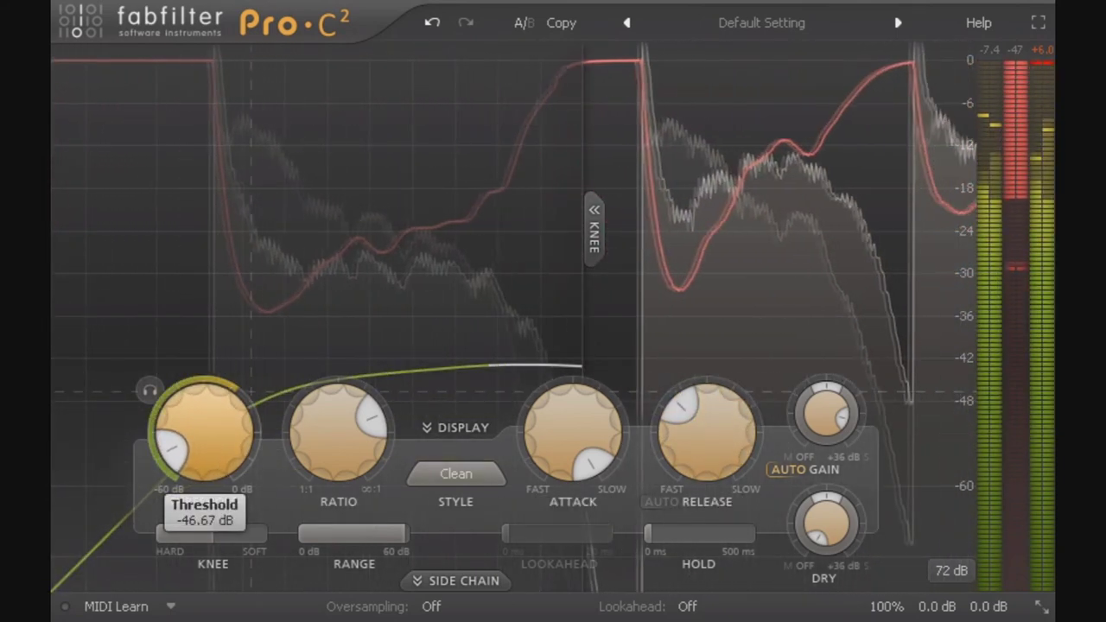
drag(826, 414, 825, 455)
drag(204, 429, 204, 408)
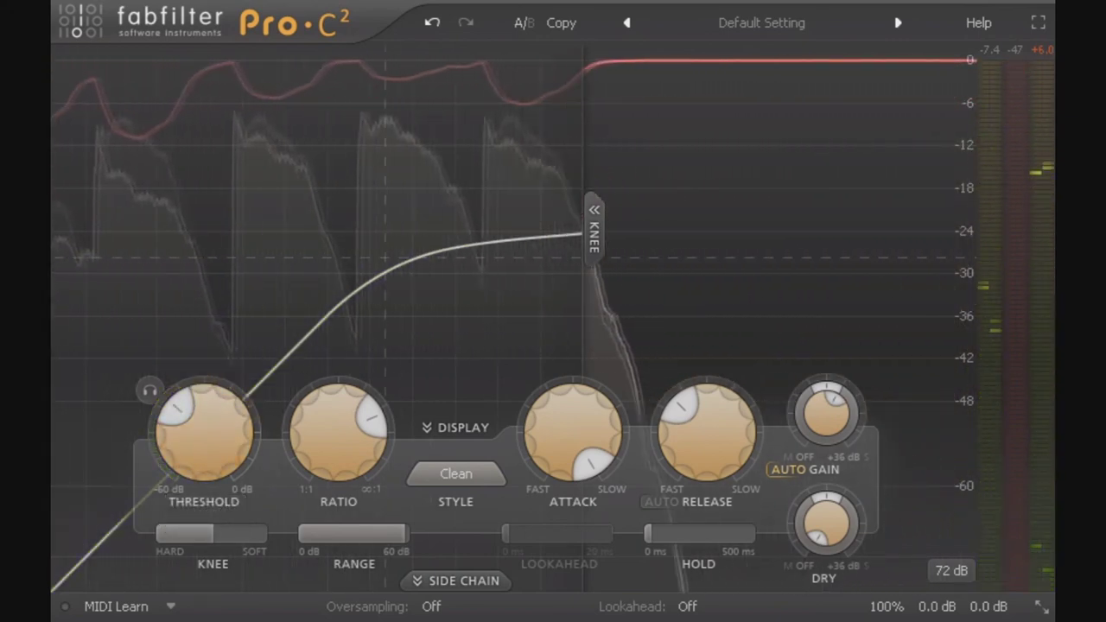
- Turn Pro-C 2's Threshold knob fully up to 0.00 dB
mouse_move(826, 523)
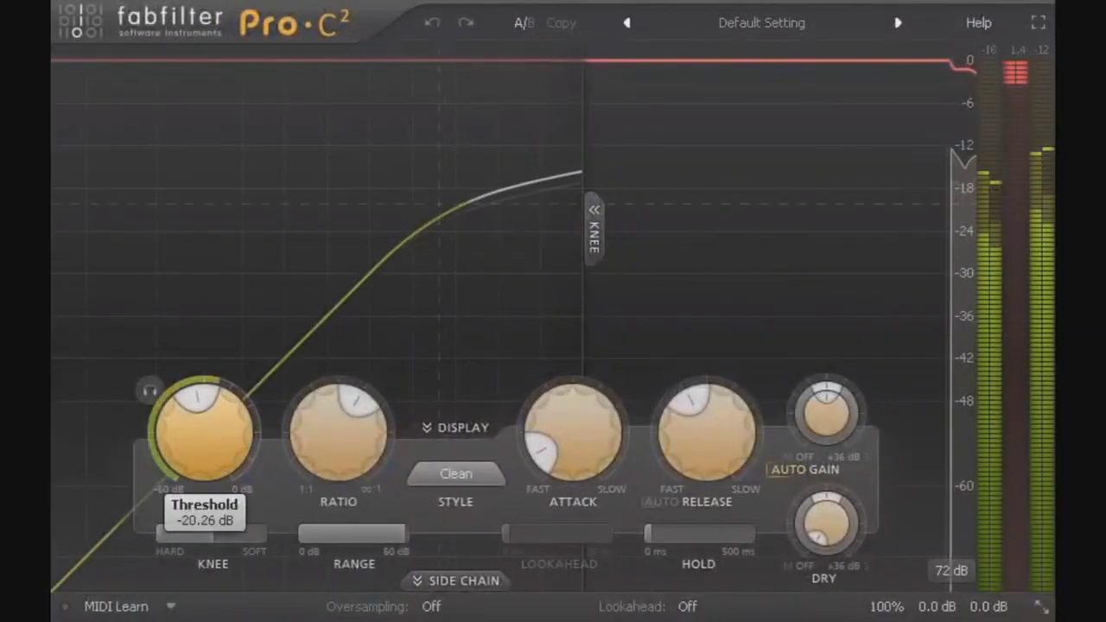
drag(204, 432, 205, 380)
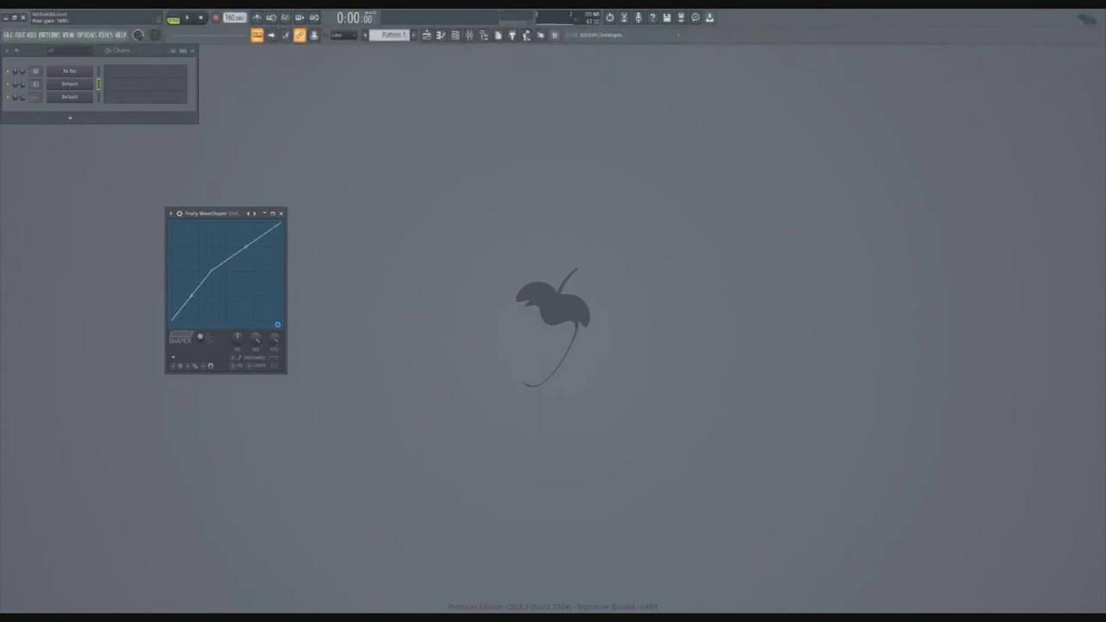
- Drag the WaveShaper's middle curve node up to the top-left corner for a steep jump
mouse_move(212, 273)
mouse_down()
mouse_move(171, 227)
mouse_move(217, 262)
mouse_move(276, 252)
mouse_move(202, 245)
mouse_move(227, 273)
mouse_up()
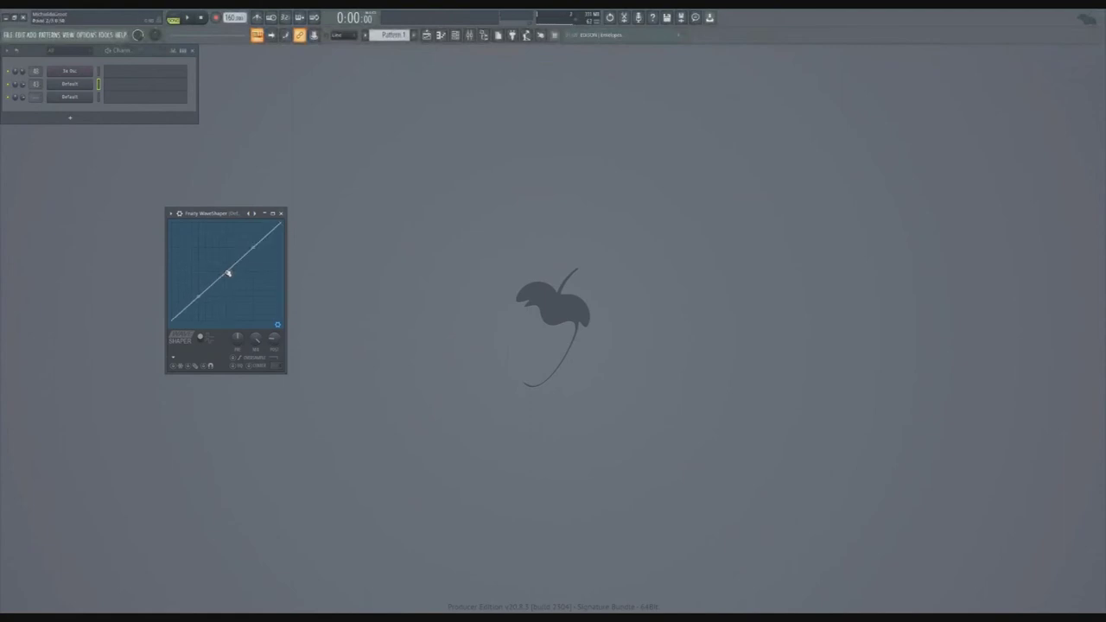
drag(219, 263, 180, 224)
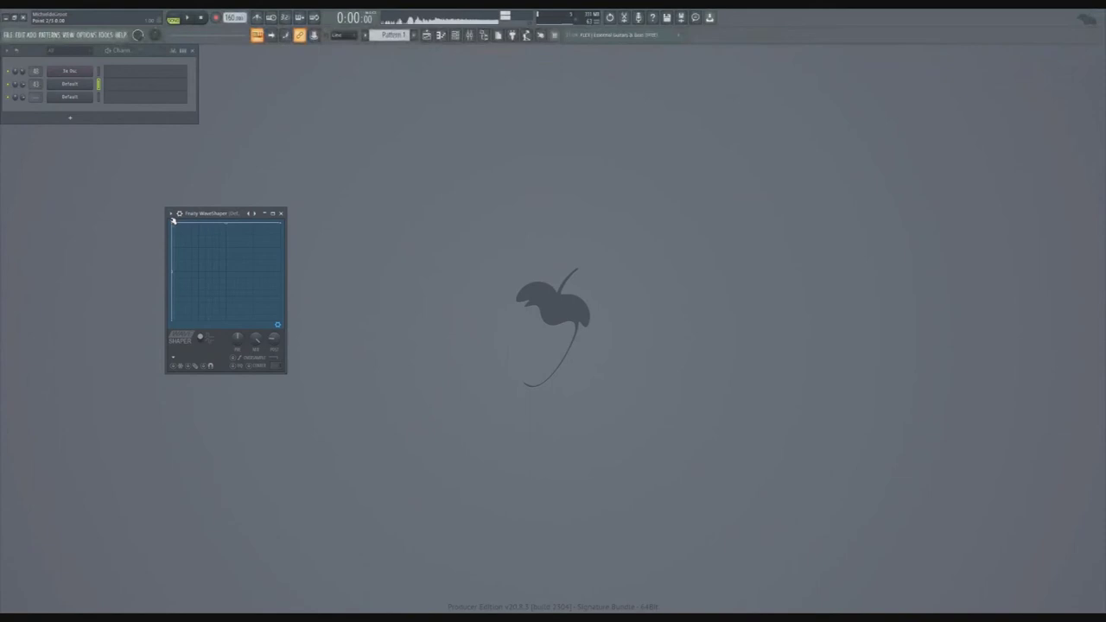
- Move WaveShaper curve points down and right into a wavy shape, then close the effect
drag(173, 221, 177, 228)
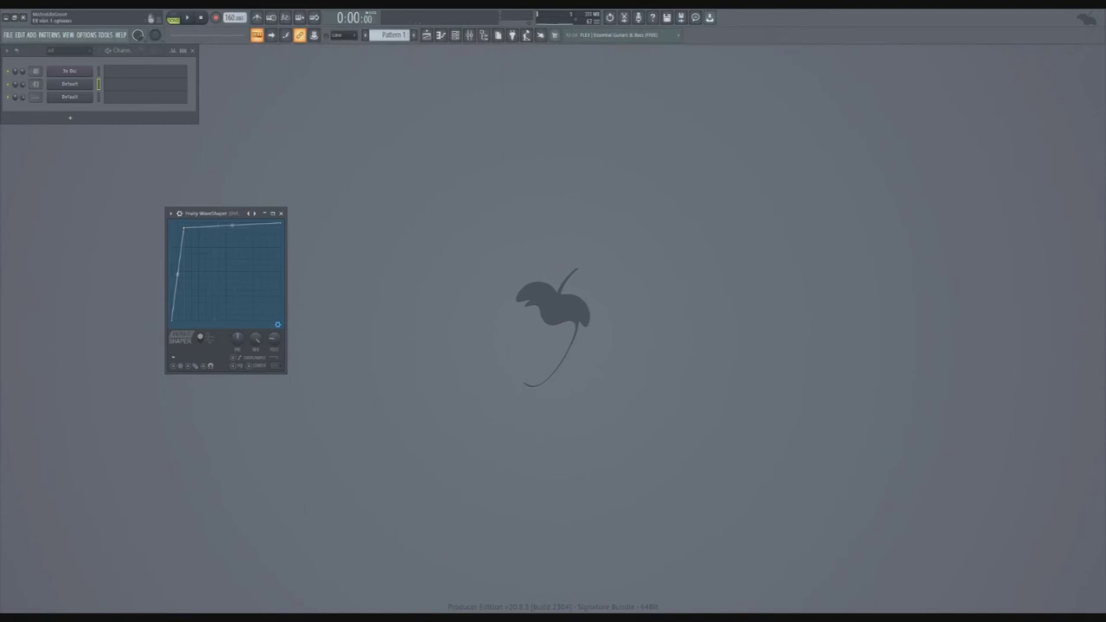
drag(182, 231, 203, 251)
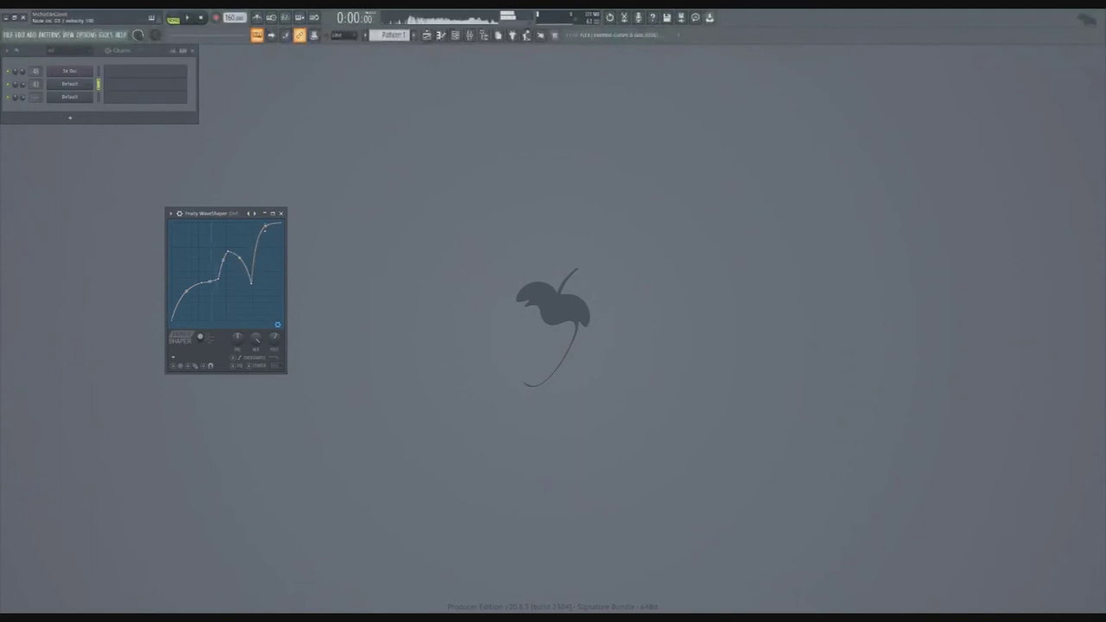
key(Delete)
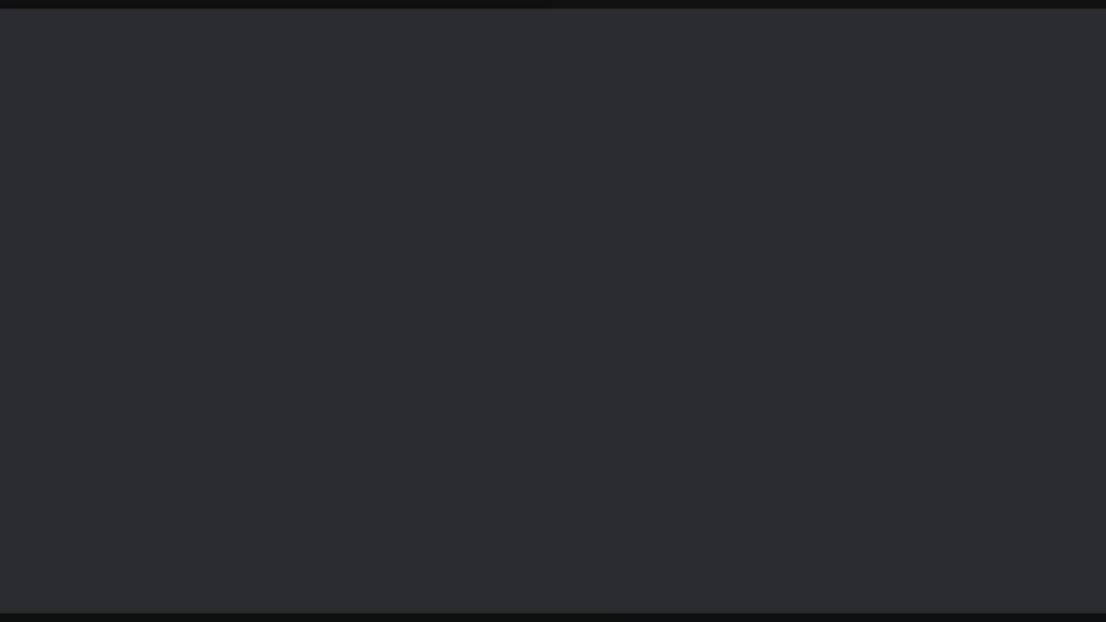
- Stop watching in Discord's call controls and rejoin the presenter's screen share
mouse_move(546, 615)
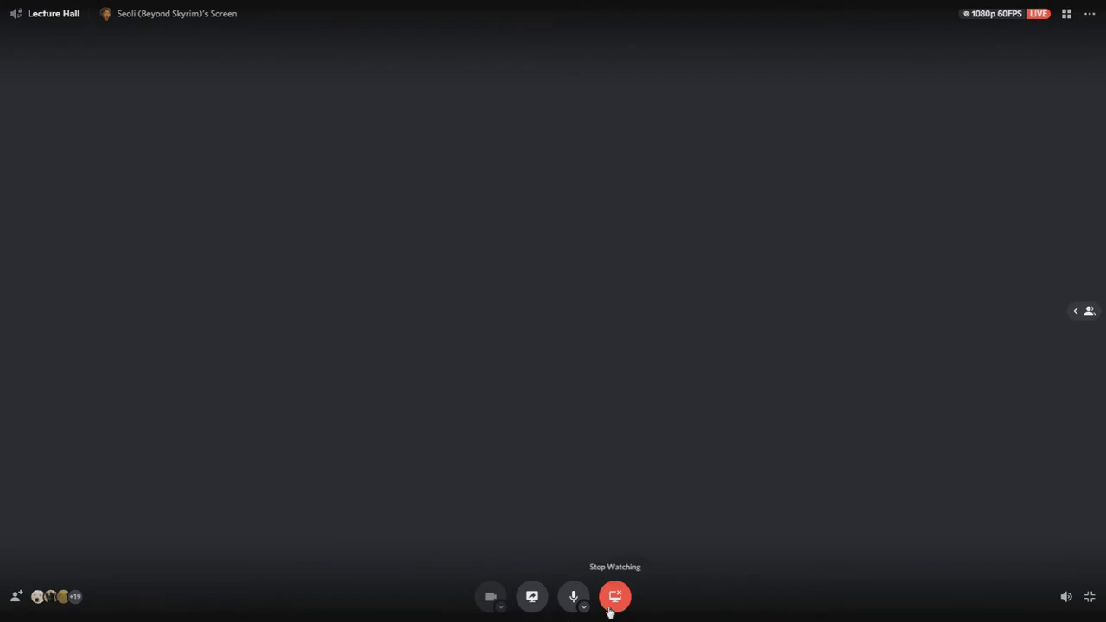
click(614, 596)
click(170, 90)
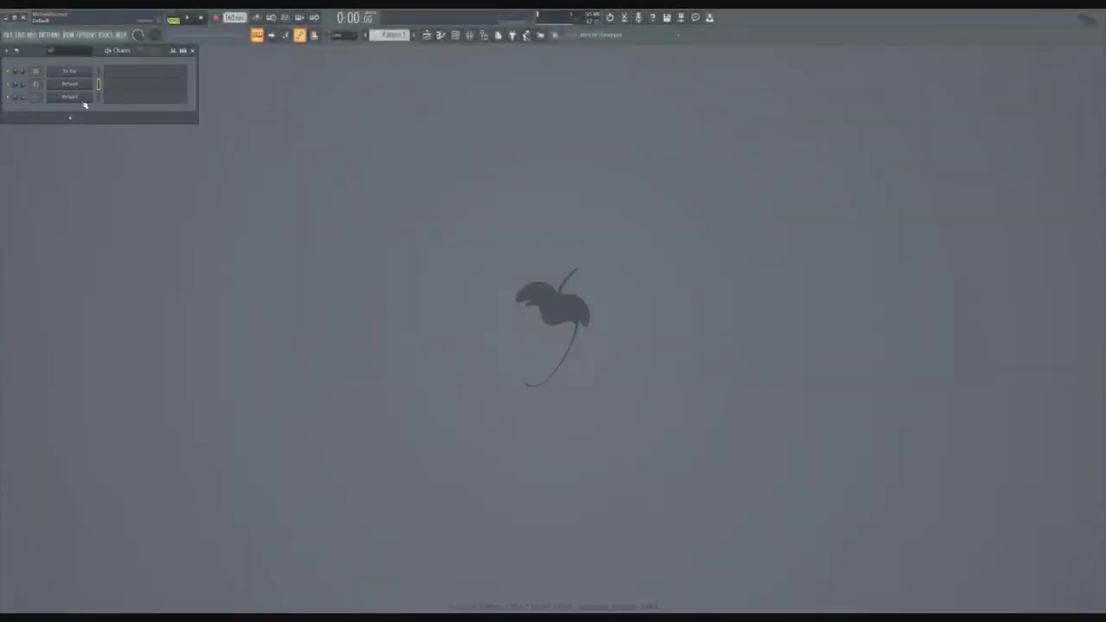
- Open Harmor on the third Default channel, drag filter 1's cutoff frequency down, then reset it
click(76, 97)
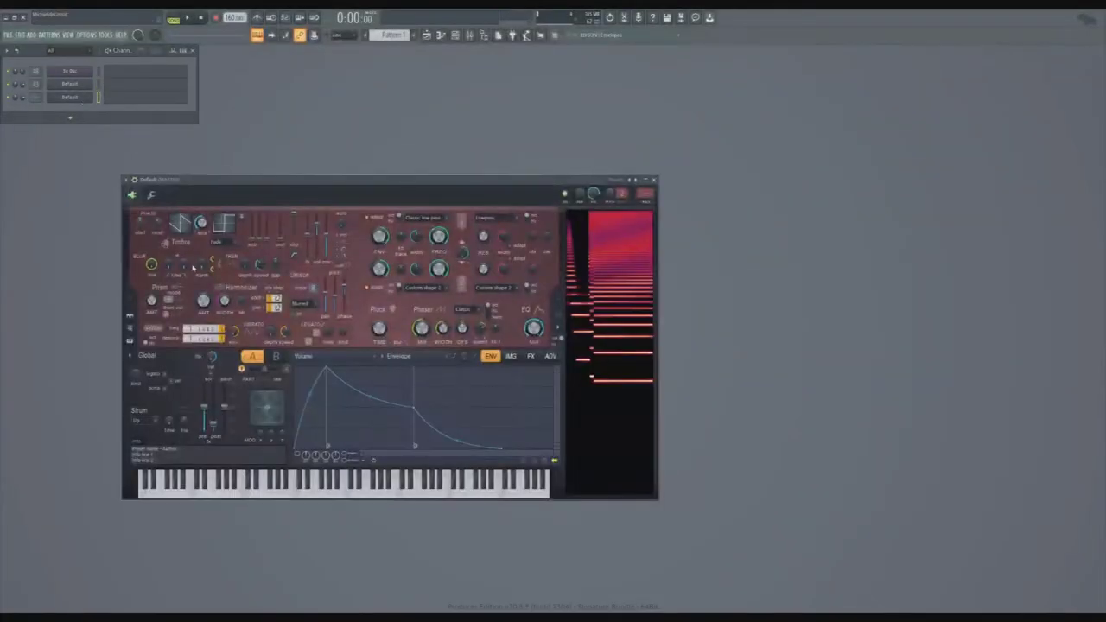
drag(249, 187, 270, 170)
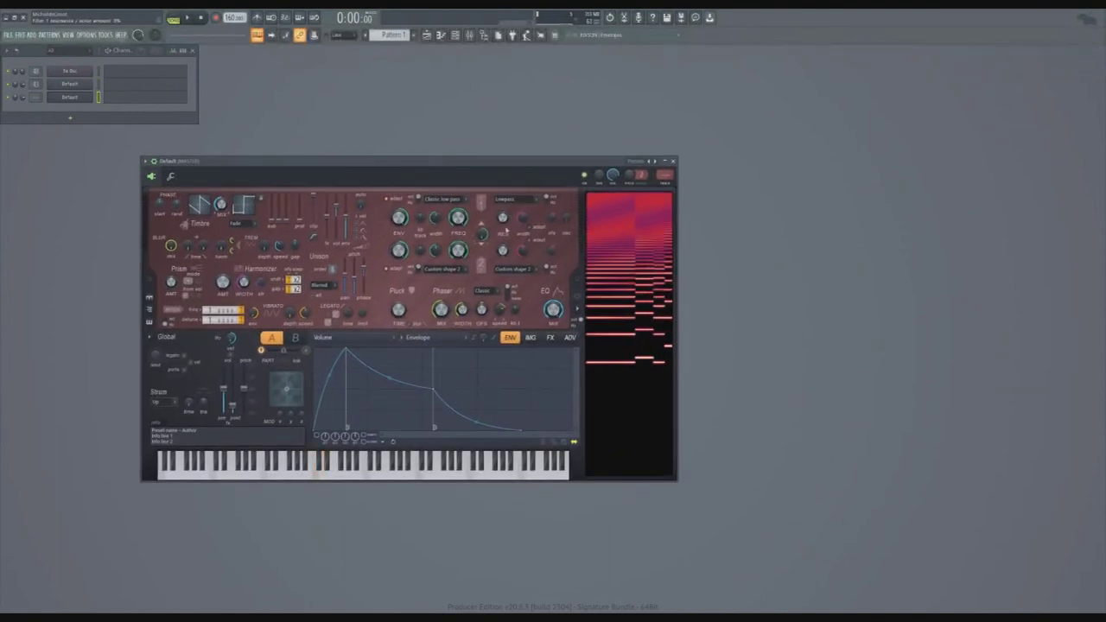
drag(460, 222, 458, 250)
click(516, 200)
click(510, 211)
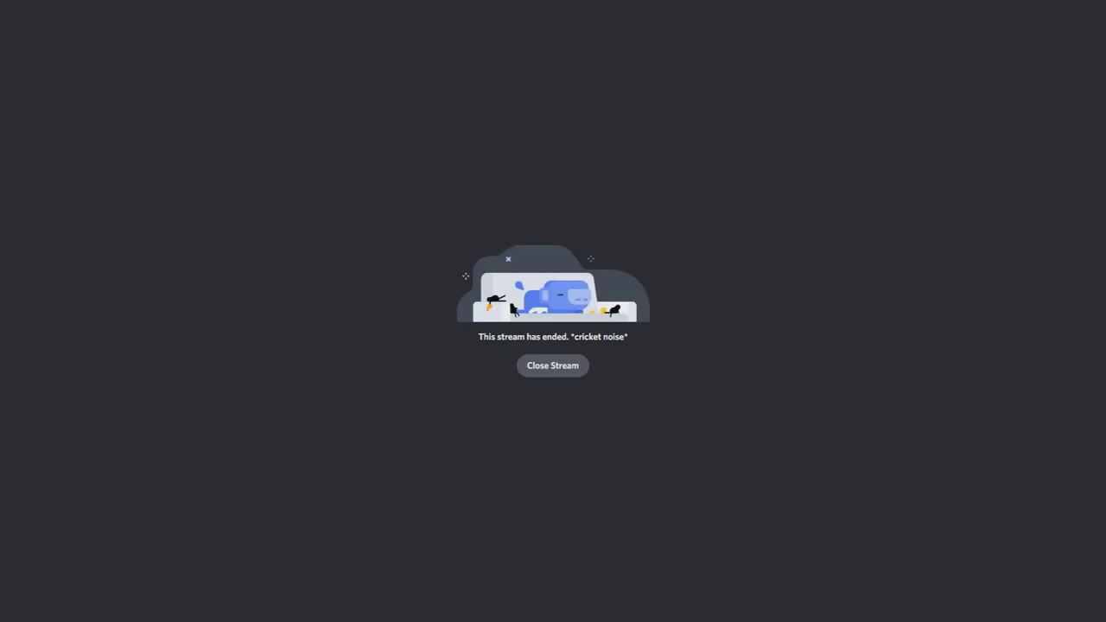
- Dismiss the stream-ended notice, then watch, stop and re-watch the presenter's Lecture Hall screen share
click(578, 363)
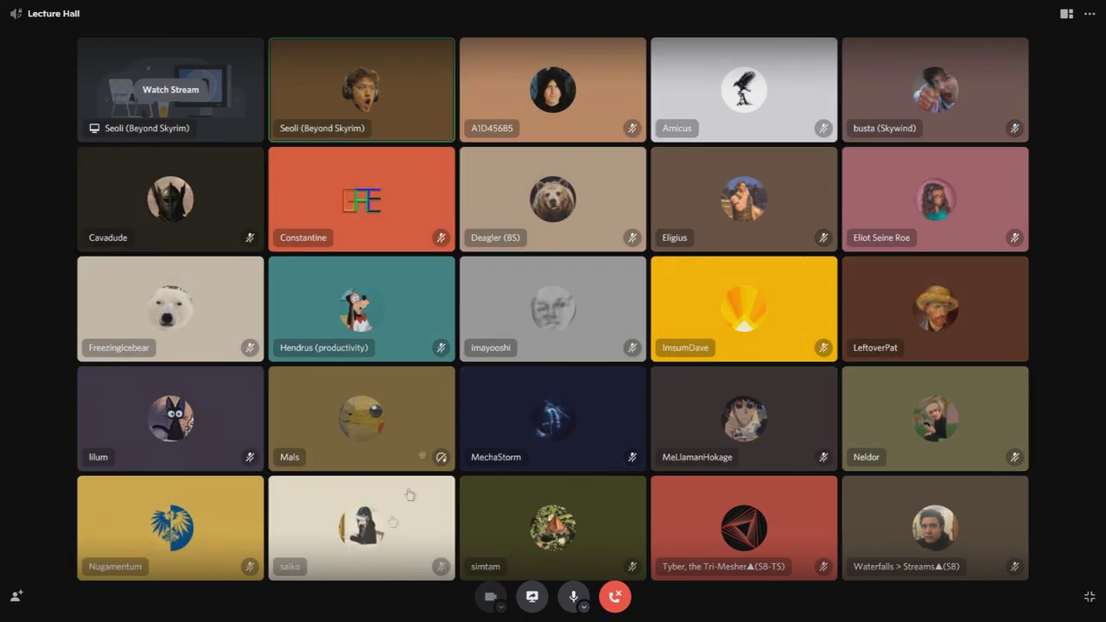
click(183, 93)
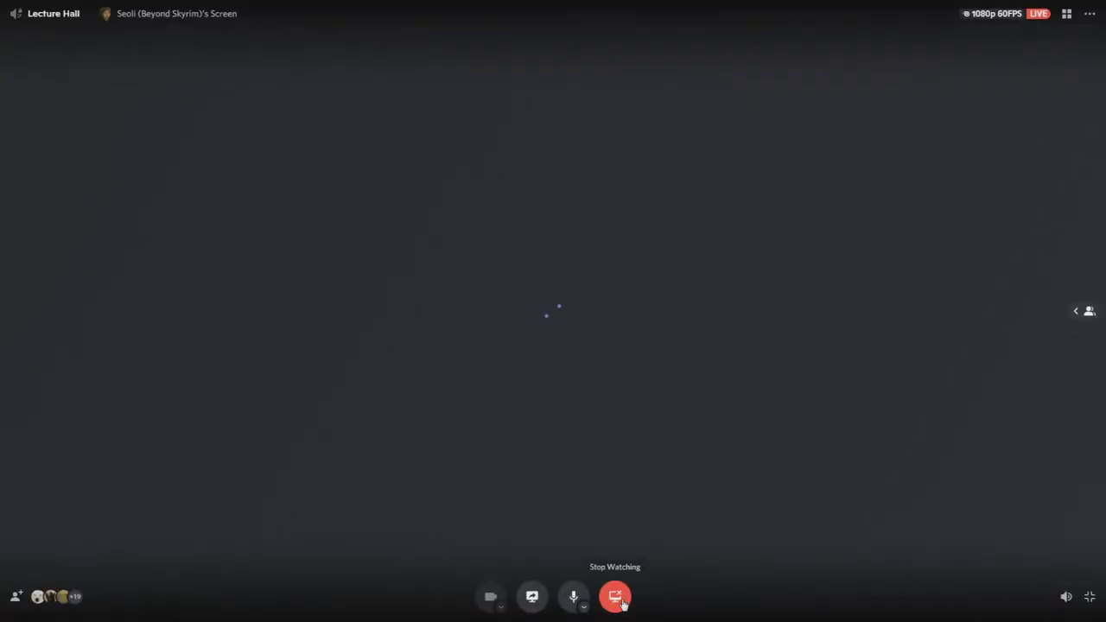
click(621, 602)
click(170, 90)
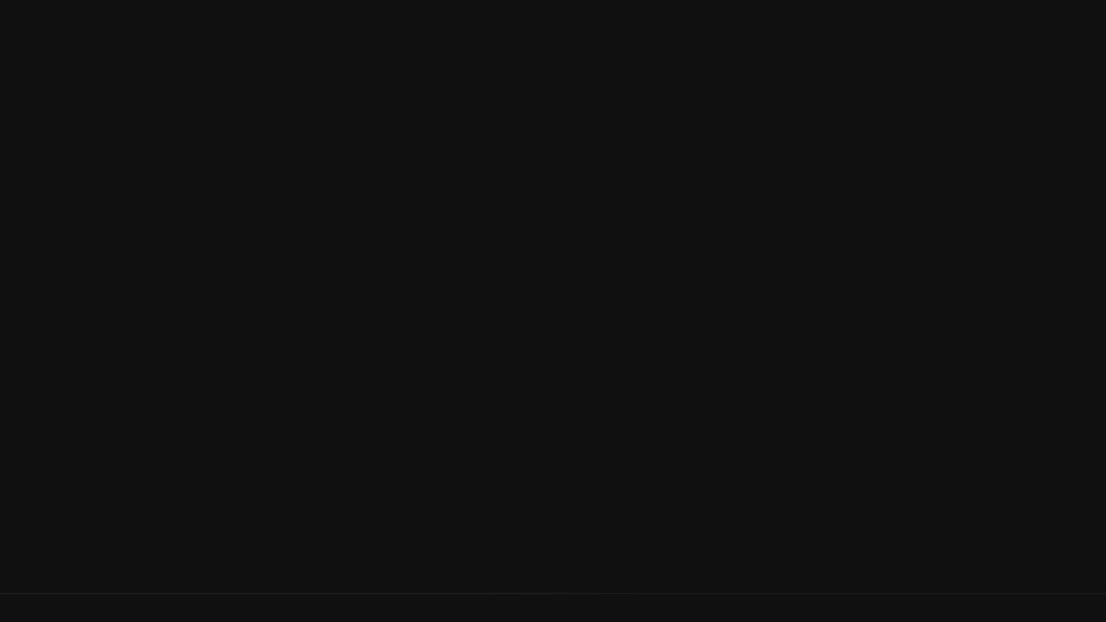
mouse_move(940, 203)
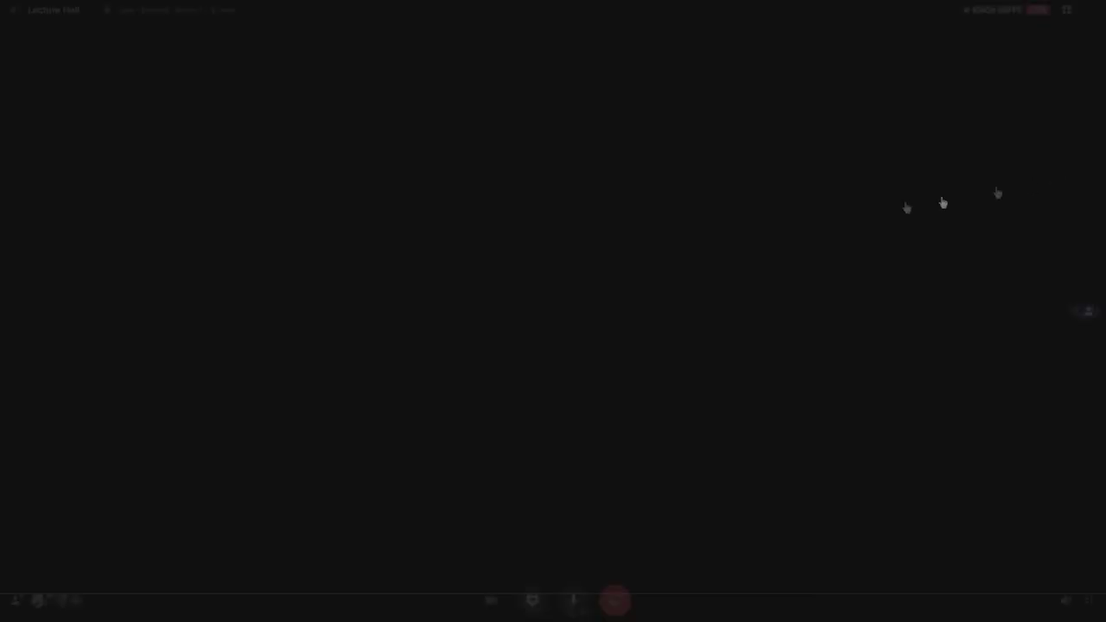